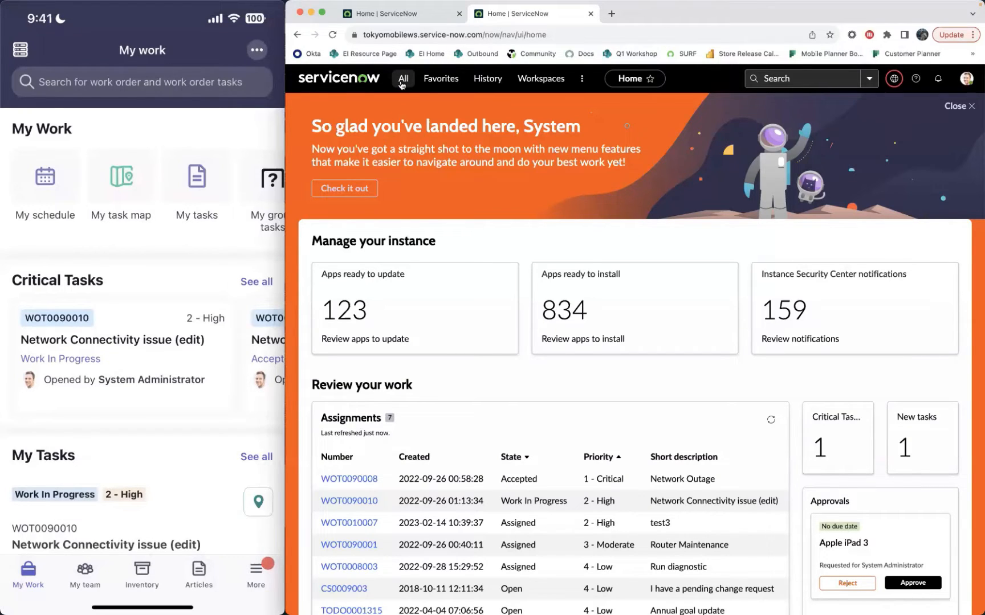
# Find Mobile App Builder in the navigation menu and open it.
pyautogui.click(402, 81)
pyautogui.write('mo')
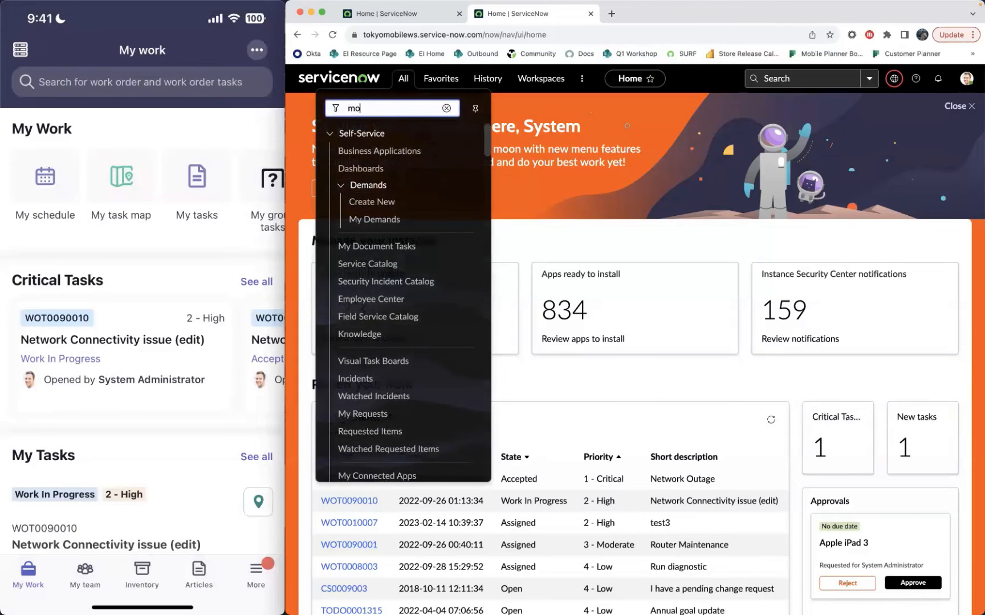
pyautogui.write('bile app builder')
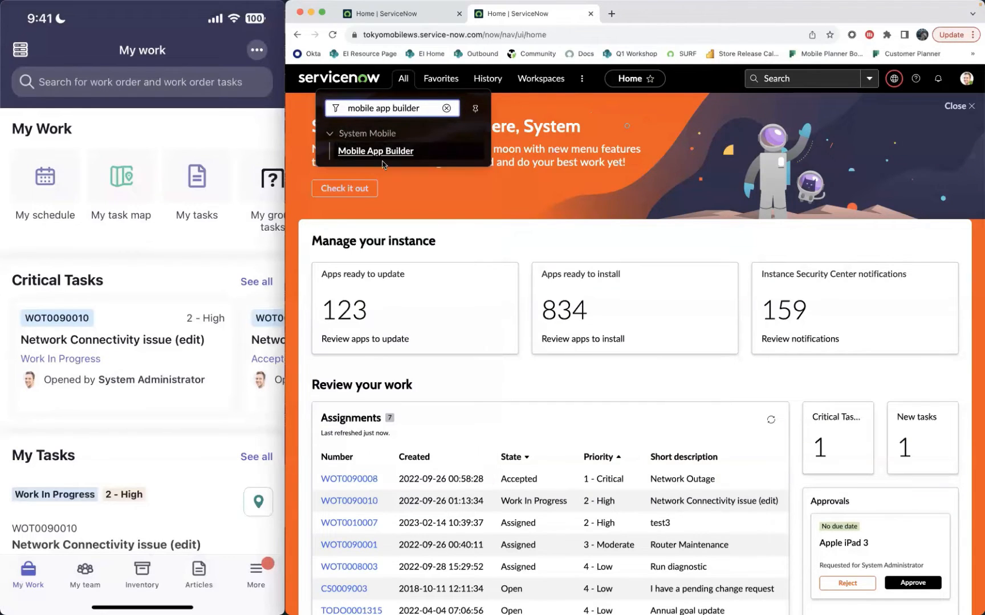
pyautogui.click(386, 156)
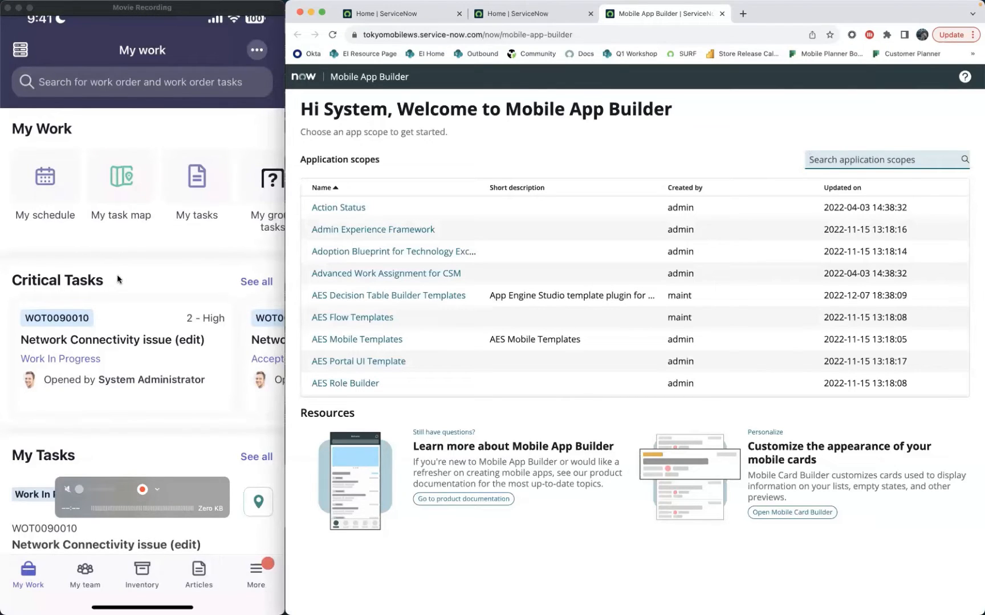
# Search the application scopes for field service and open the Field Service Mobile scope.
pyautogui.write('j')
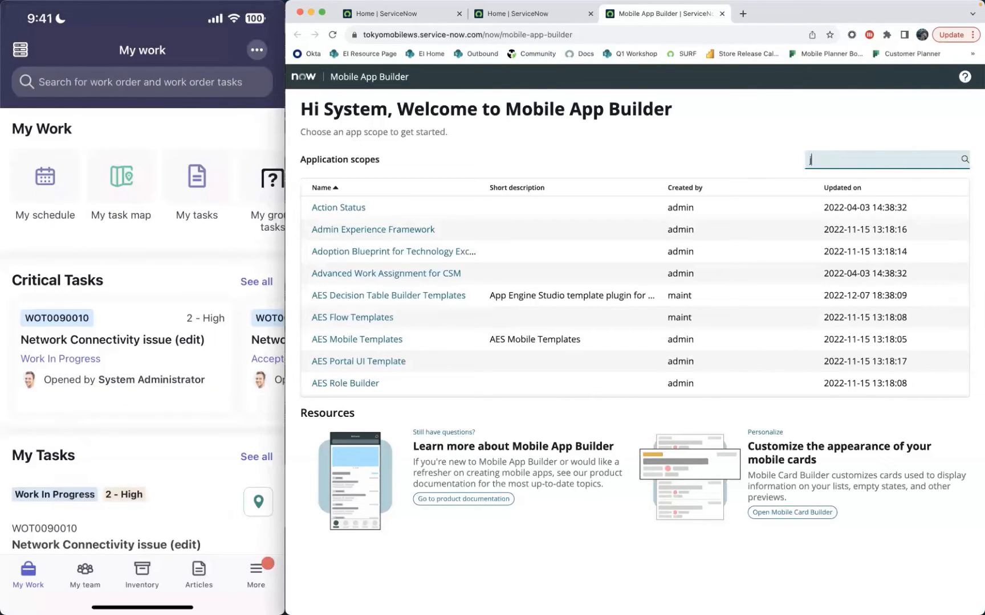
pyautogui.write('field service')
pyautogui.click(360, 229)
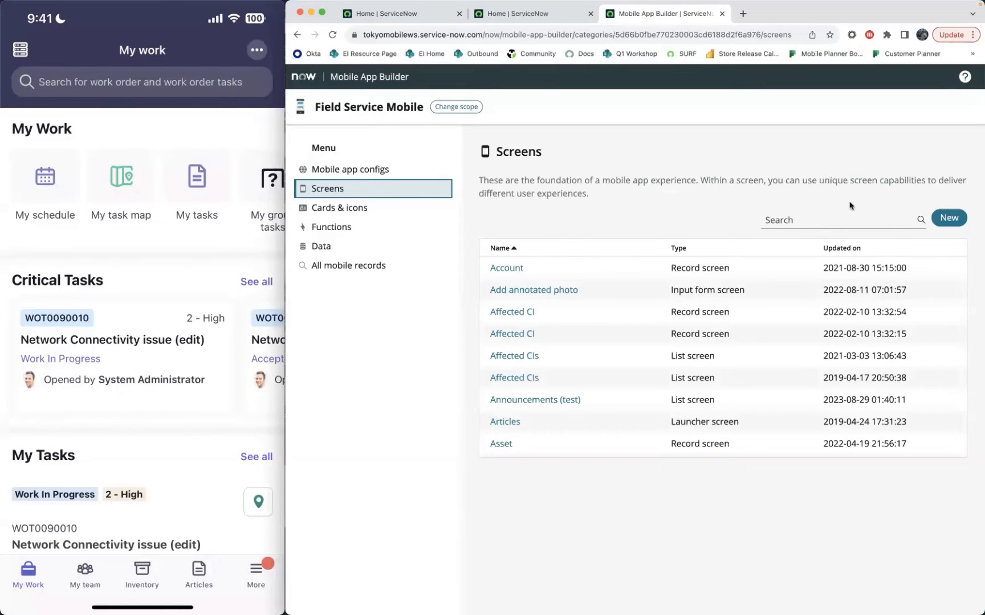
# Create a new screen of the List type and select its default name for replacement.
pyautogui.click(949, 218)
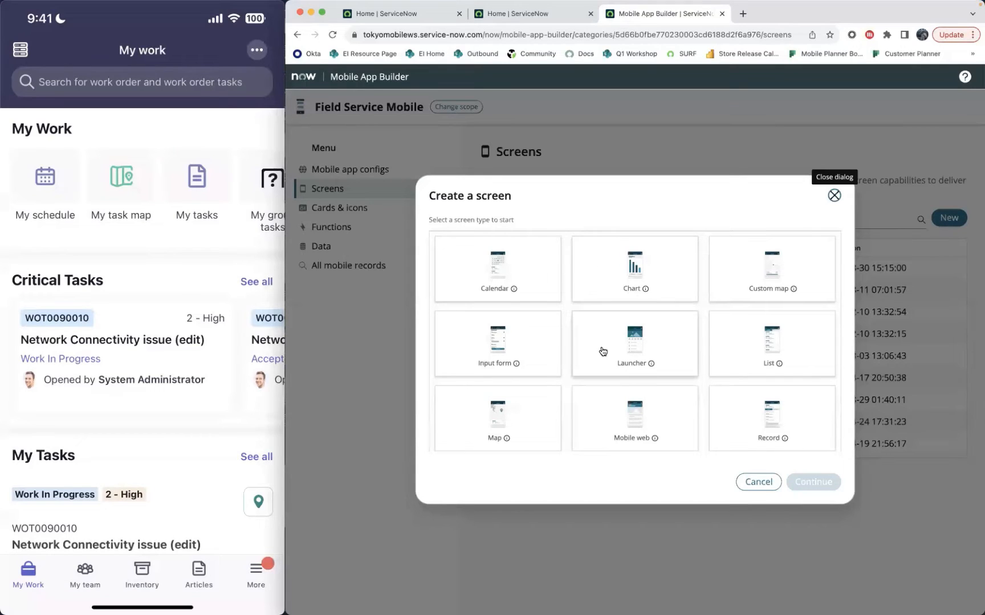
pyautogui.click(774, 358)
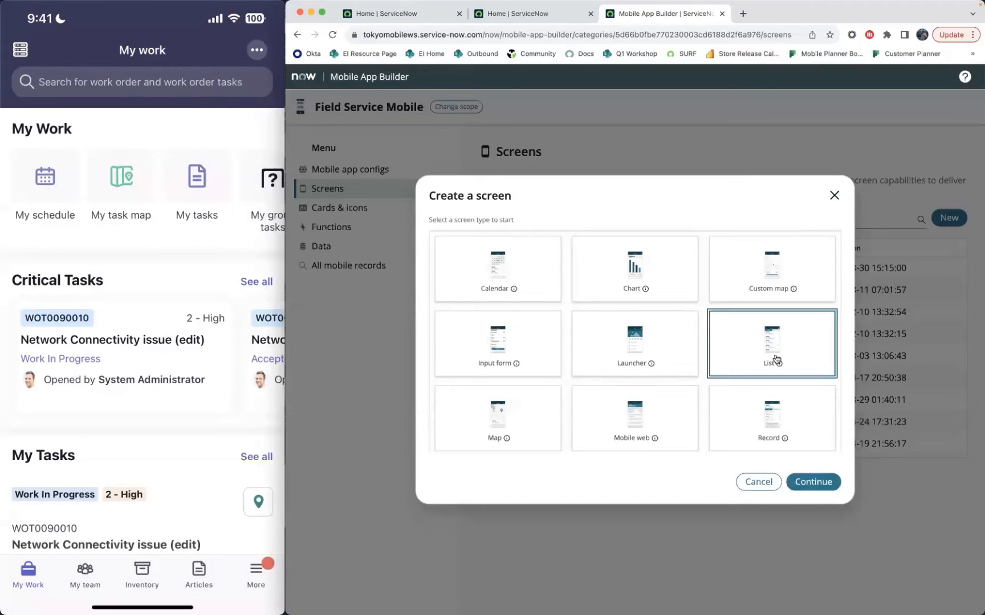
pyautogui.click(812, 483)
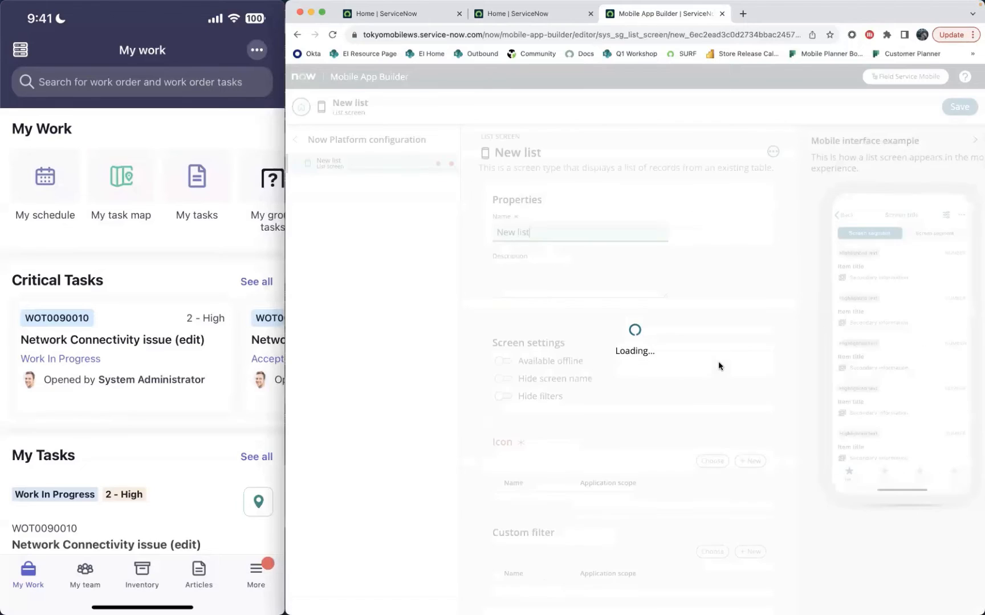
pyautogui.tripleClick(514, 234)
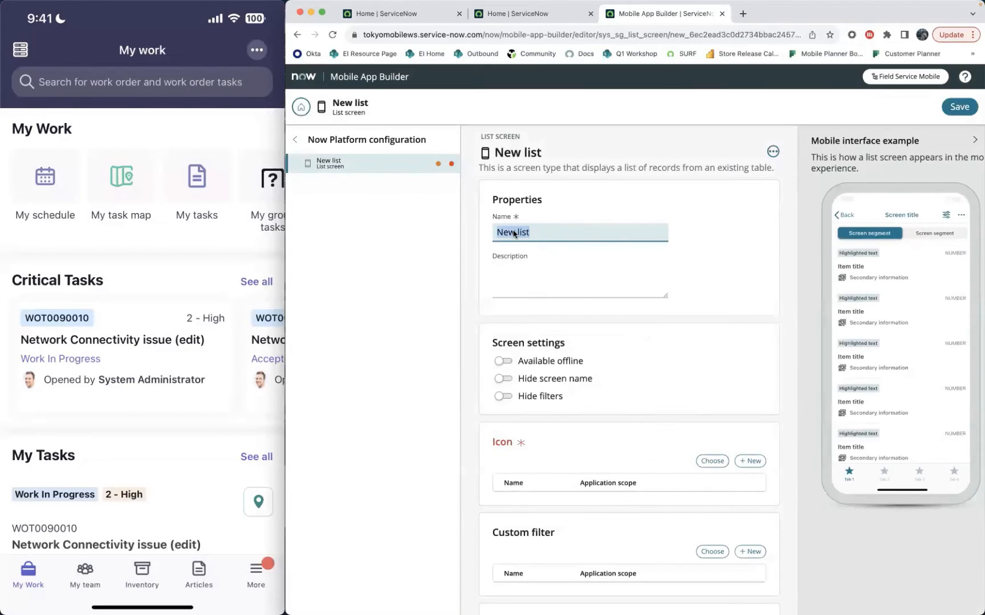
pyautogui.write('Announcements (')
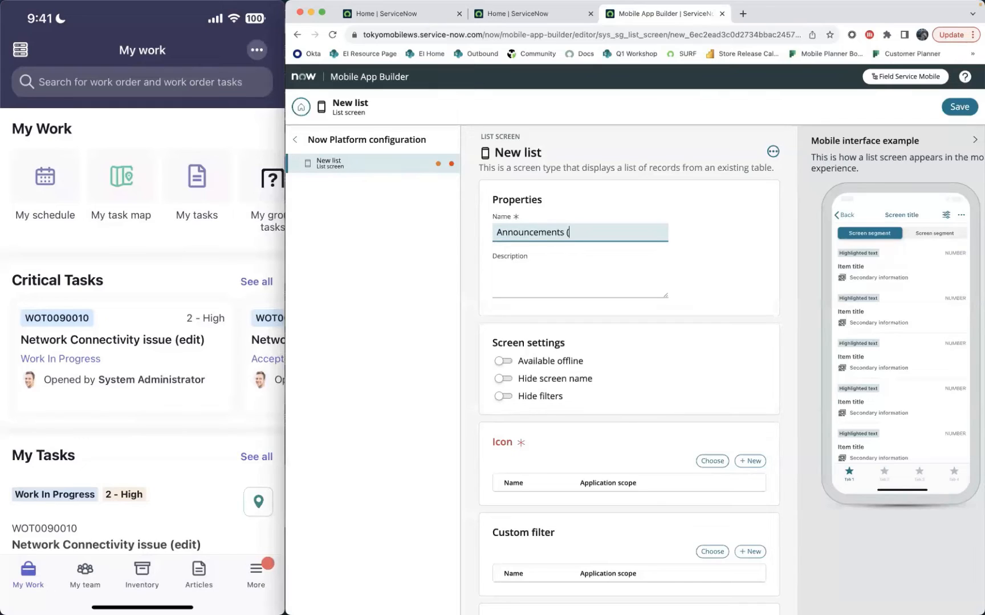
pyautogui.press('BackSpace')
pyautogui.press('BackSpace')
pyautogui.press('BackSpace')
pyautogui.press('BackSpace')
pyautogui.press('BackSpace')
pyautogui.press('BackSpace')
pyautogui.press('BackSpace')
pyautogui.press('BackSpace')
pyautogui.press('BackSpace')
pyautogui.press('BackSpace')
pyautogui.press('BackSpace')
pyautogui.press('BackSpace')
pyautogui.press('BackSpace')
pyautogui.press('BackSpace')
# Name the list screen Company Banner (MAA), assign icon-Bookmark as its icon, and save it.
pyautogui.write('Company Banner (MAA')
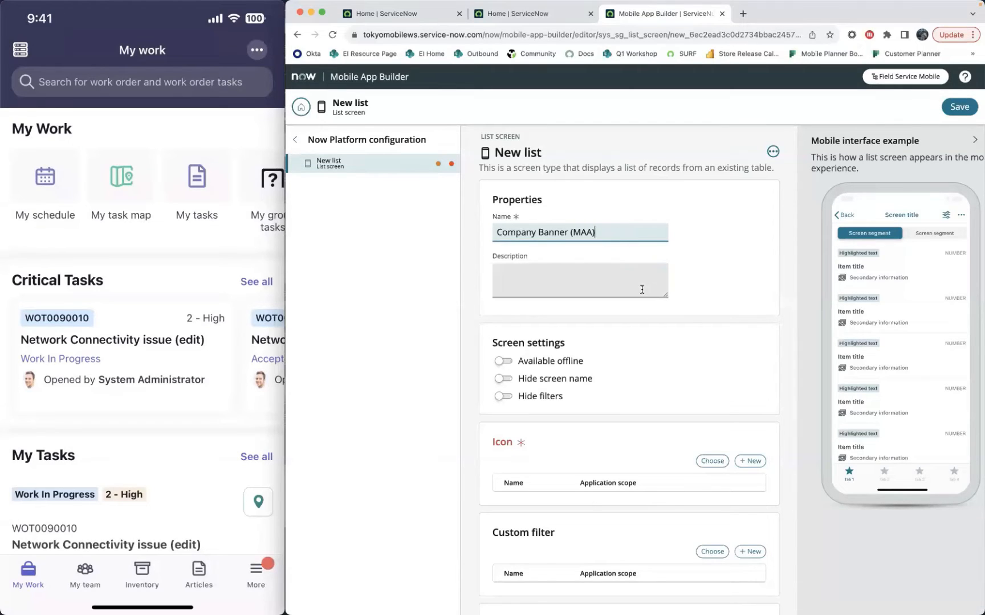
pyautogui.scroll(-5, 672, 394)
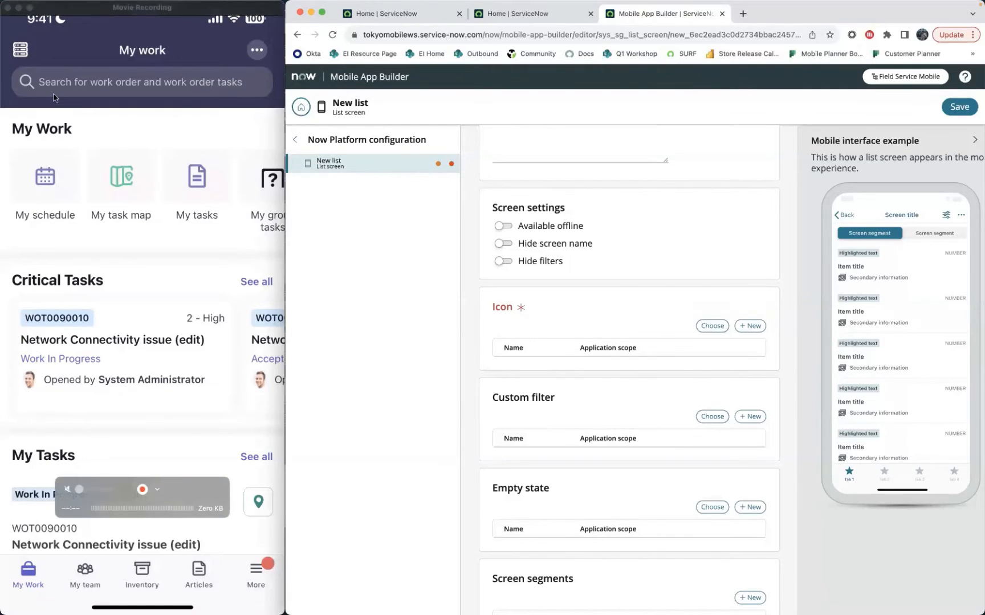
pyautogui.click(712, 326)
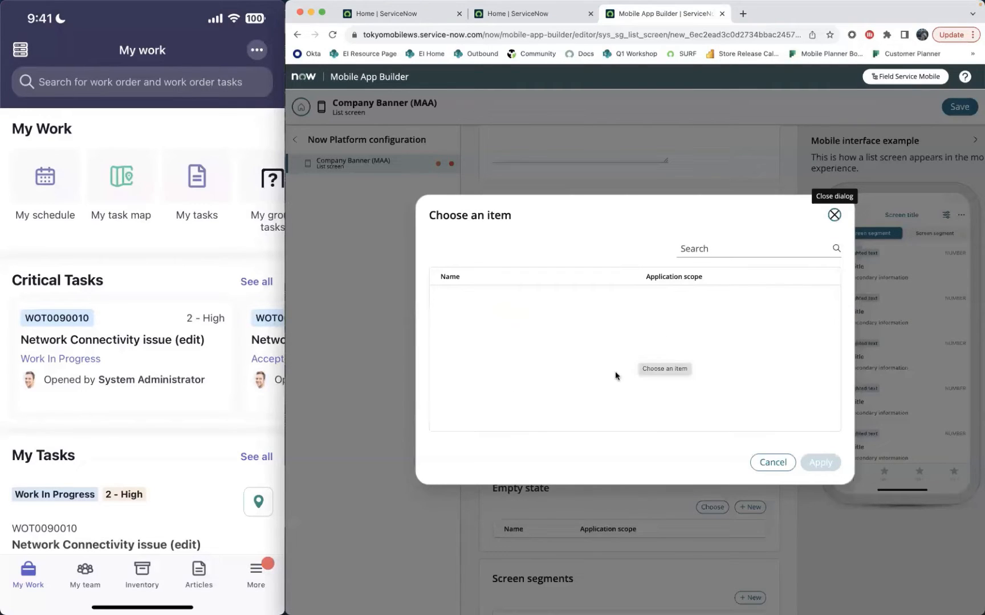
pyautogui.scroll(-1, 567, 382)
pyautogui.click(501, 389)
pyautogui.click(821, 467)
pyautogui.scroll(-4, 717, 387)
pyautogui.scroll(5, 717, 386)
pyautogui.click(961, 113)
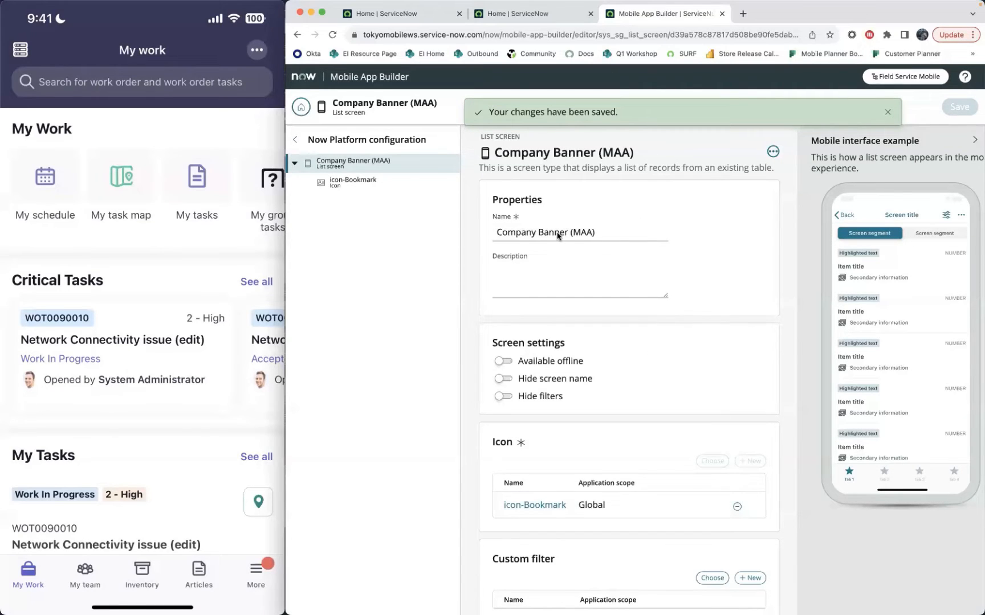
# Add a screen segment named Company banner screen segment (MAA) to the list screen and save it.
pyautogui.scroll(-10, 732, 326)
pyautogui.scroll(-2, 733, 325)
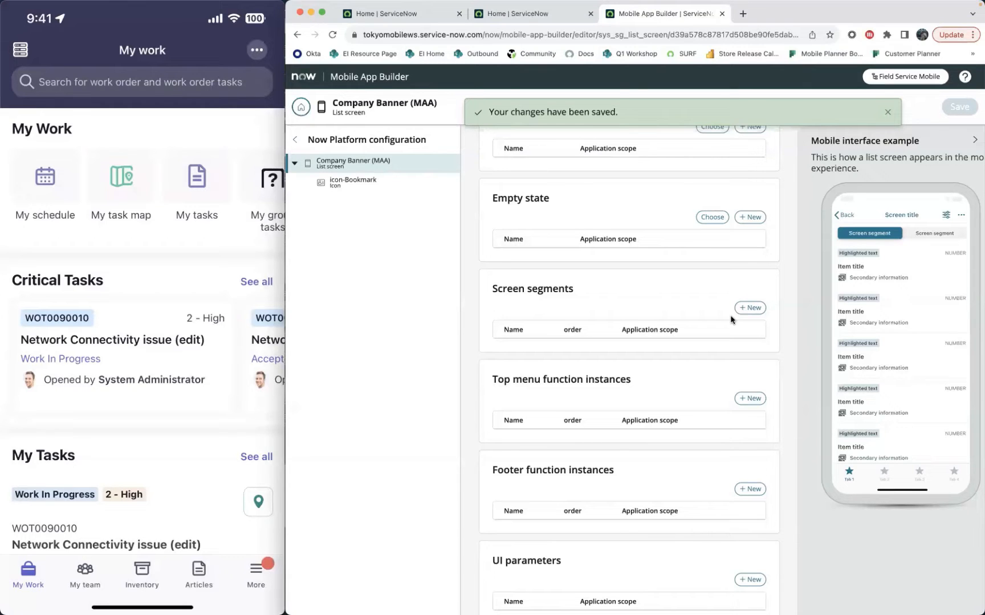
pyautogui.click(750, 309)
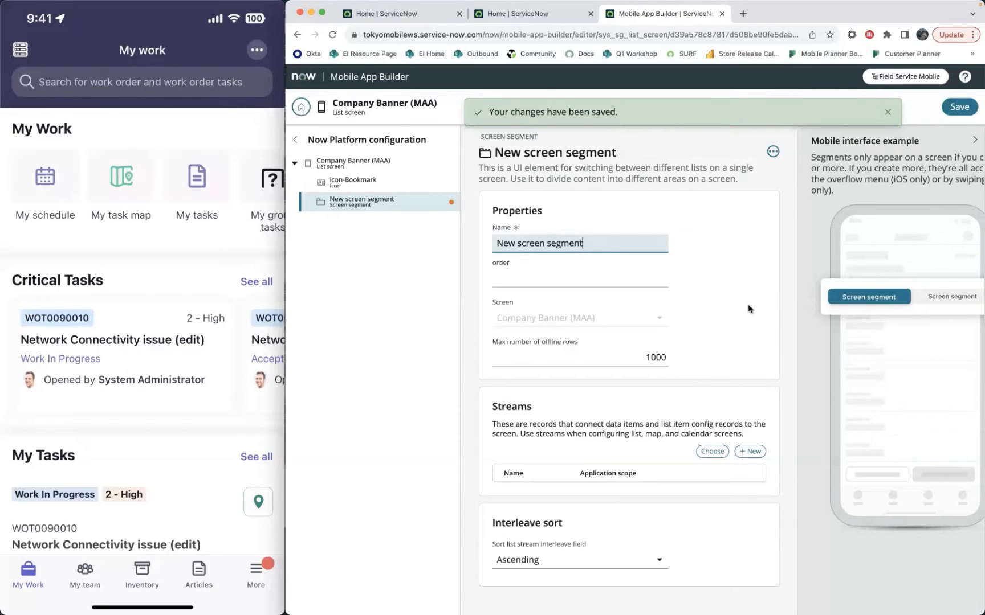
pyautogui.doubleClick(497, 242)
pyautogui.write('Company banner')
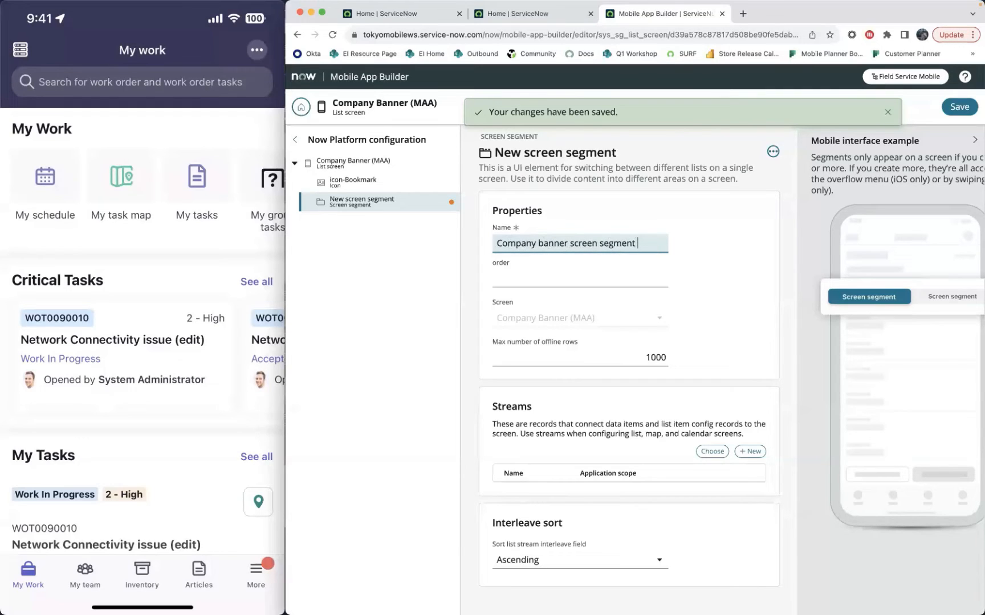
pyautogui.write(' screen segment (MAA)')
pyautogui.moveTo(972, 126); pyautogui.dragTo(970, 114)
pyautogui.click(968, 107)
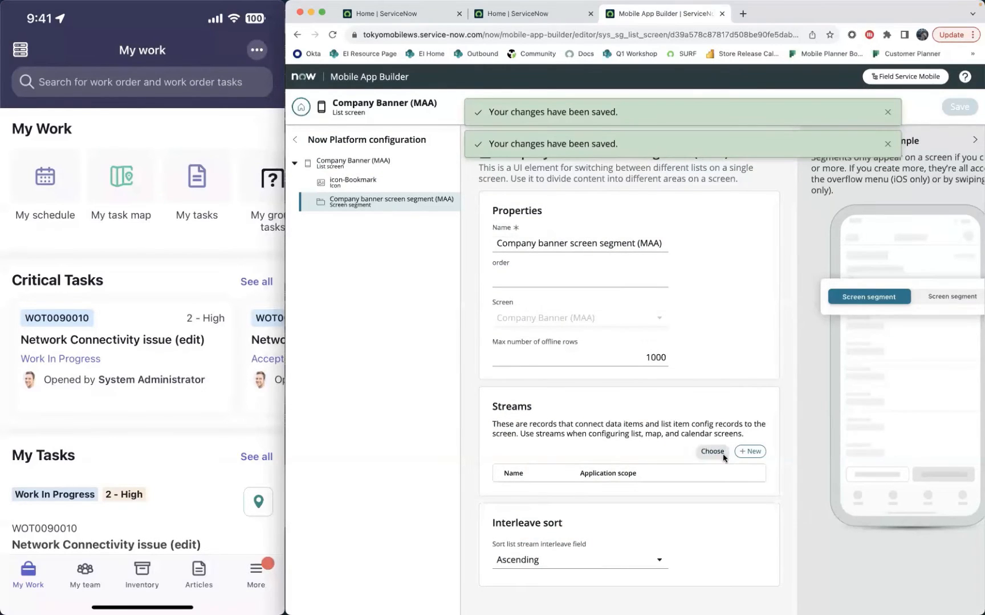
# Add a new list stream named Company banner list stream to the screen segment.
pyautogui.click(752, 456)
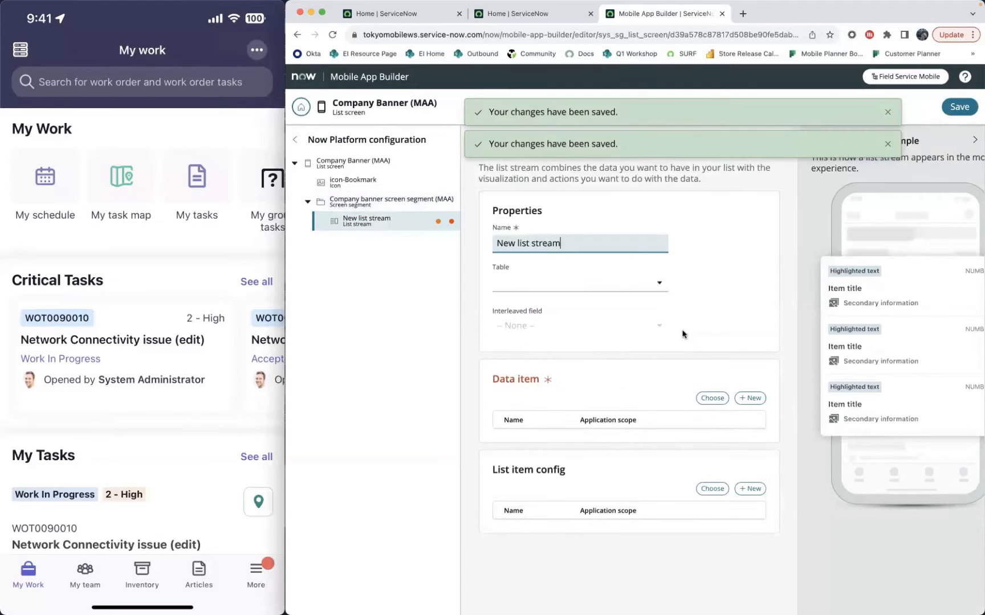
pyautogui.doubleClick(503, 248)
pyautogui.write('Company banner')
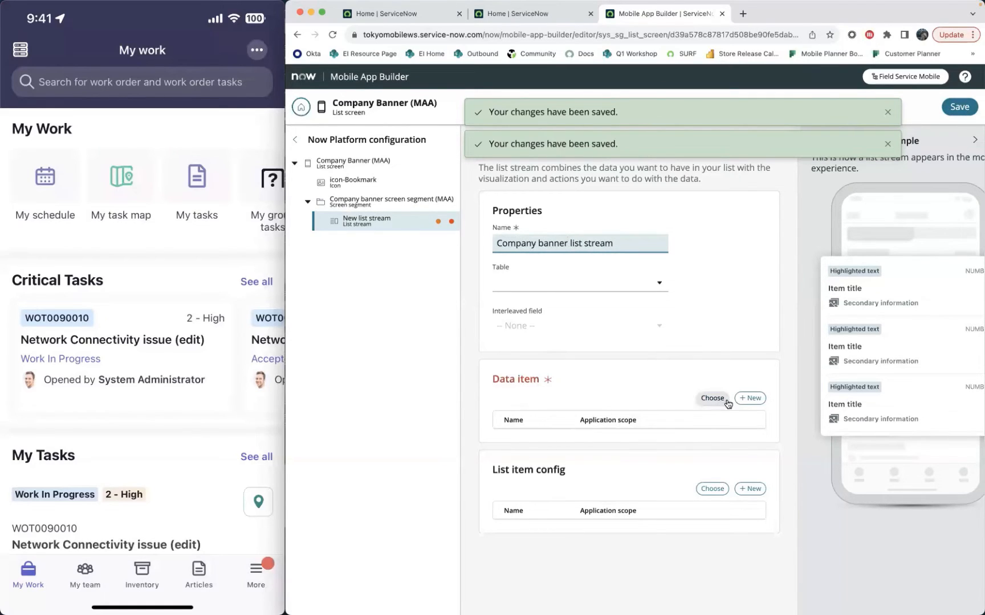
# Add a data item named Company banner data item (MAA) to the list stream, using the Mobile Content table.
pyautogui.click(750, 399)
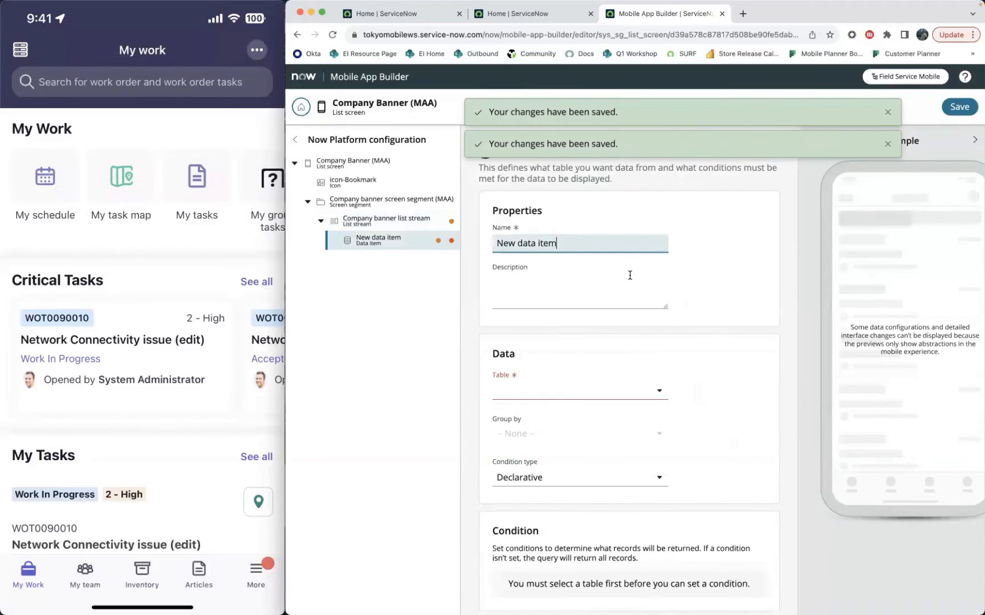
pyautogui.doubleClick(504, 244)
pyautogui.write('Company banner data item ')
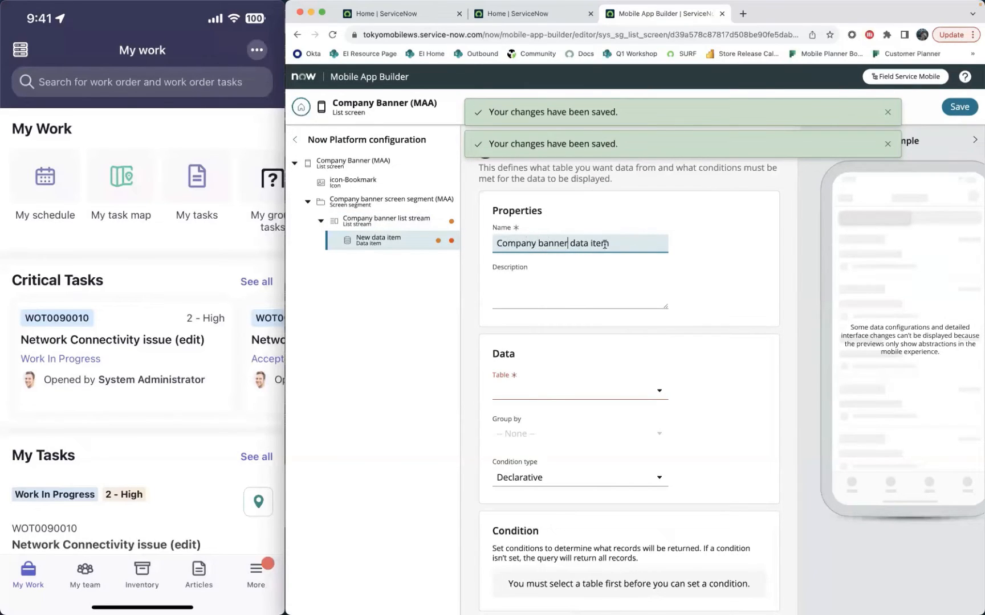
pyautogui.write('(MAA)')
pyautogui.click(605, 389)
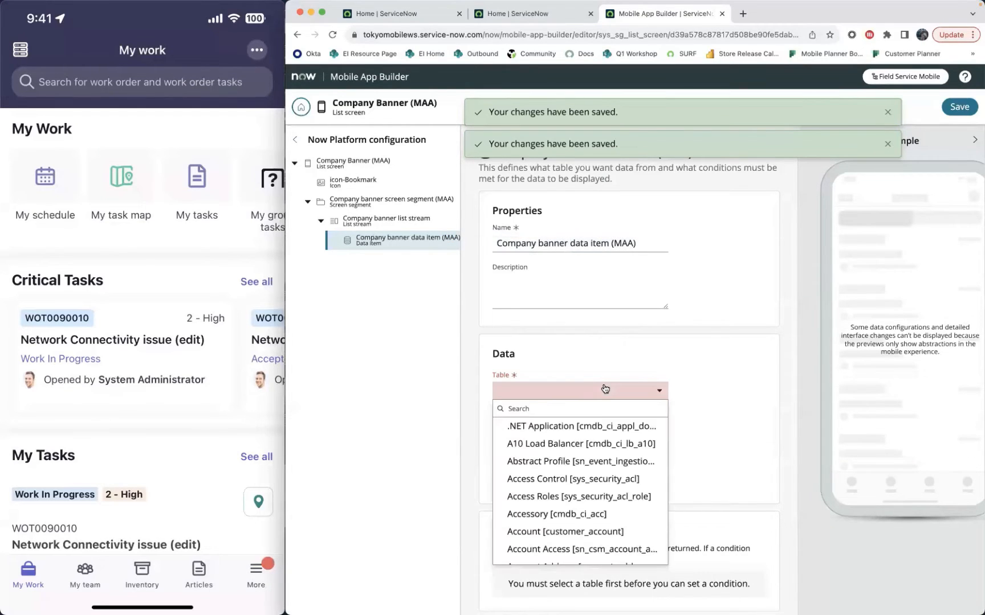
pyautogui.write('mobile content')
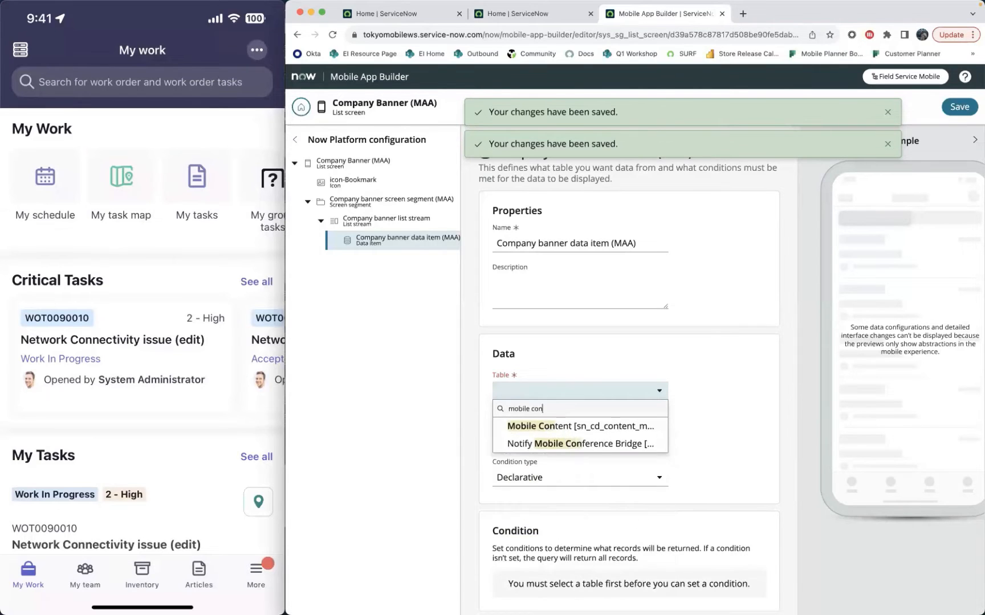
pyautogui.click(570, 434)
pyautogui.scroll(-3, 631, 433)
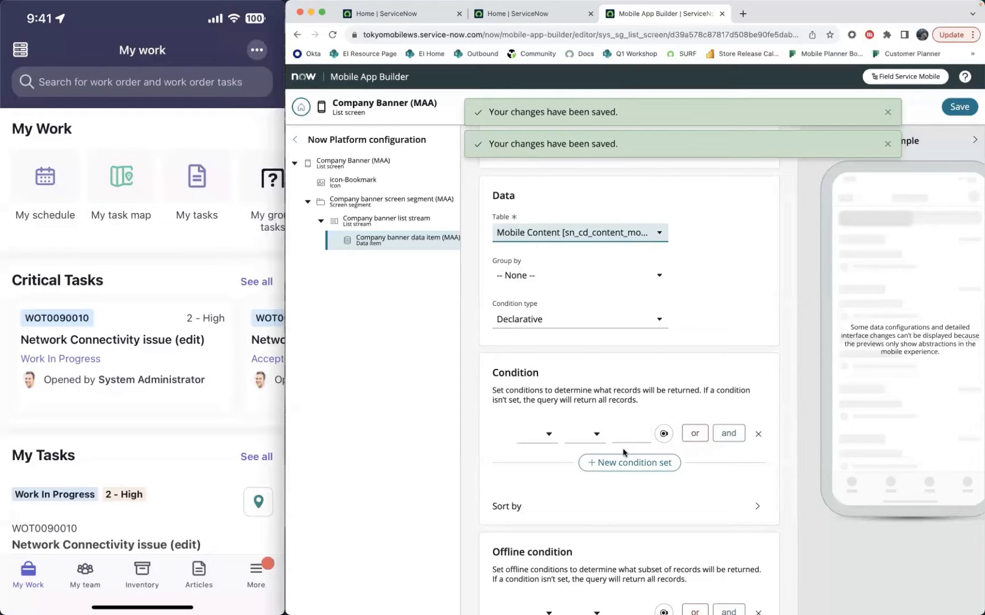
pyautogui.click(379, 18)
pyautogui.click(403, 78)
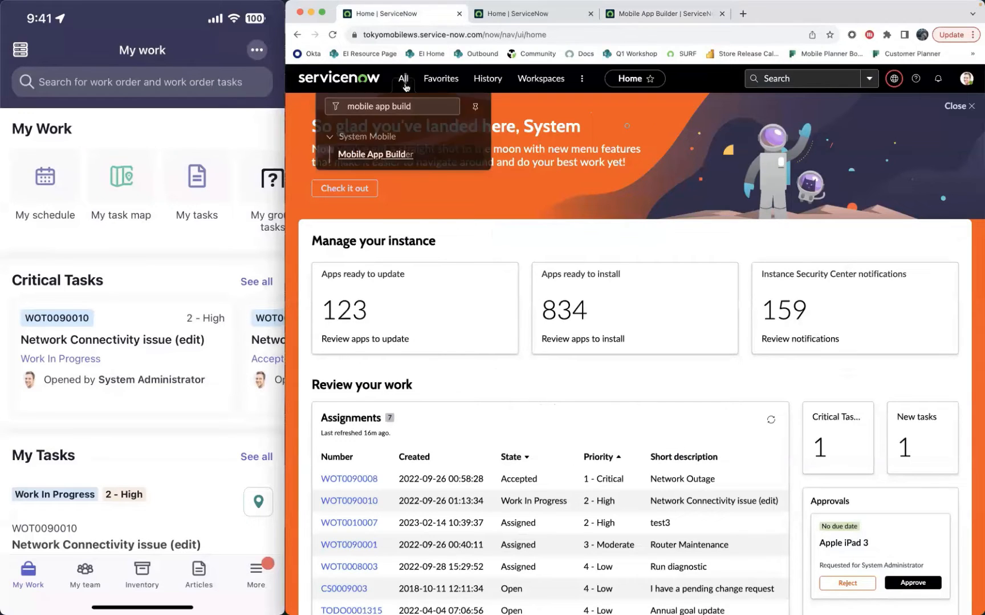
pyautogui.click(535, 14)
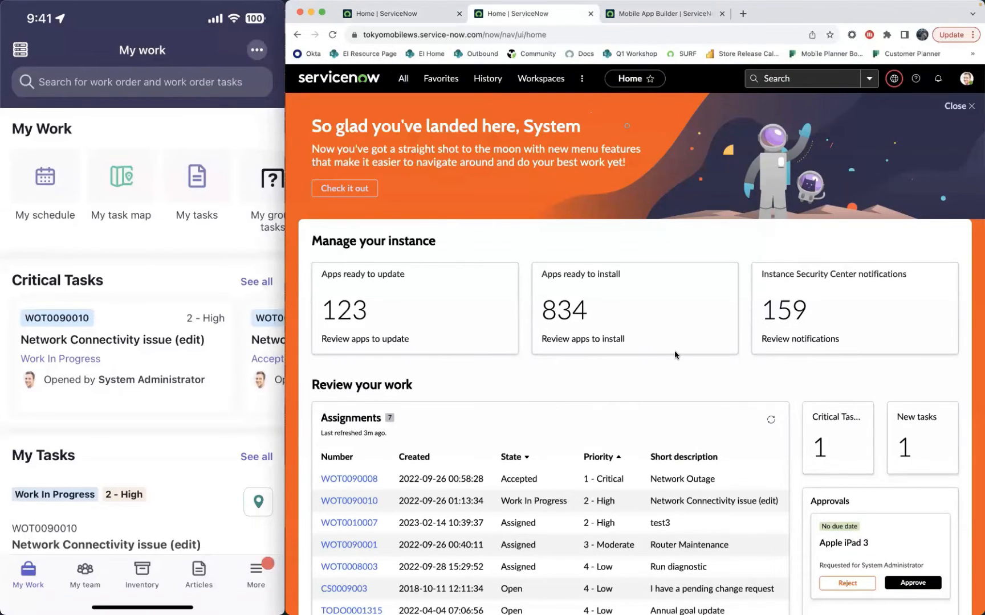
pyautogui.click(631, 18)
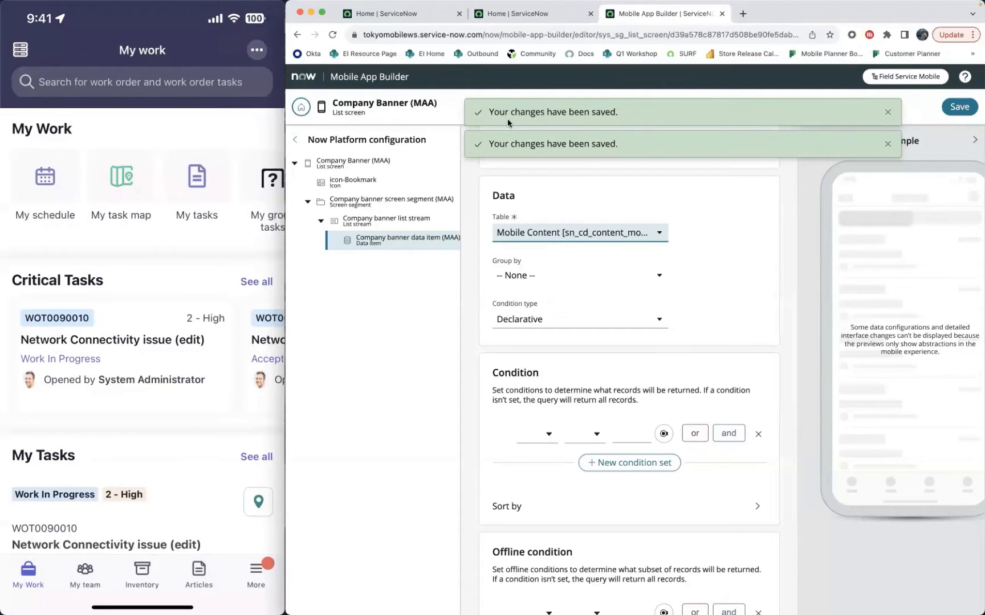
# Switch to the ServiceNow home page and open the Mobile Content table list with sn_cd_content_mobile.list.
pyautogui.click(363, 12)
pyautogui.click(403, 78)
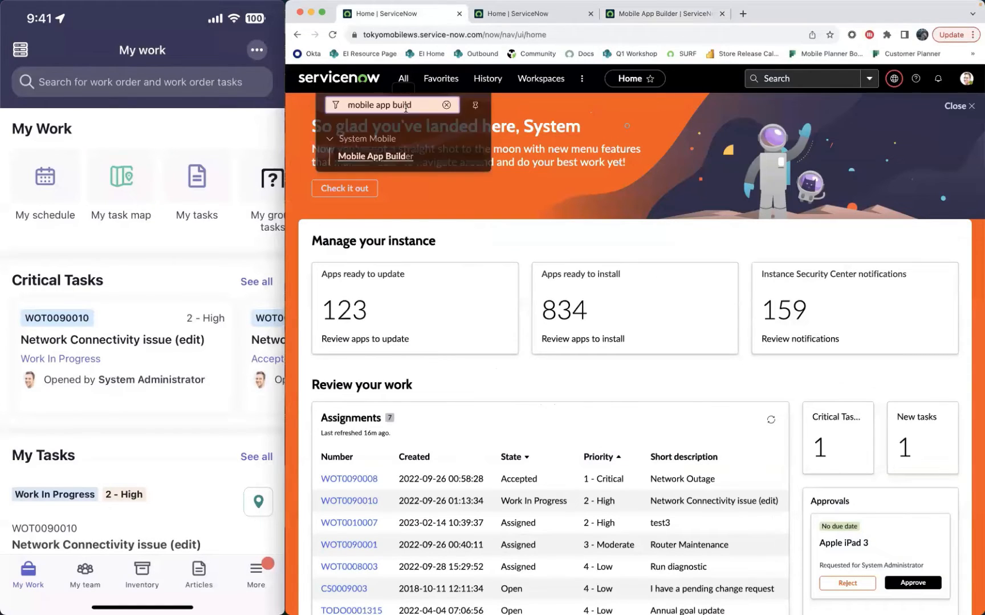
pyautogui.moveTo(420, 110); pyautogui.dragTo(346, 109)
pyautogui.write('sn_cd')
pyautogui.write('_cote')
pyautogui.write('tent_mobile.list')
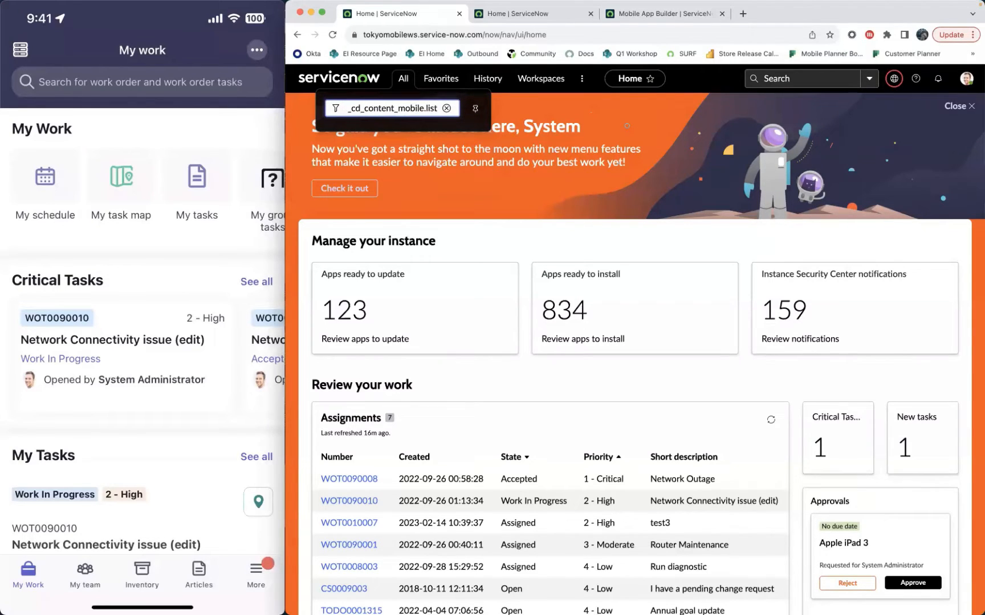
pyautogui.press('Return')
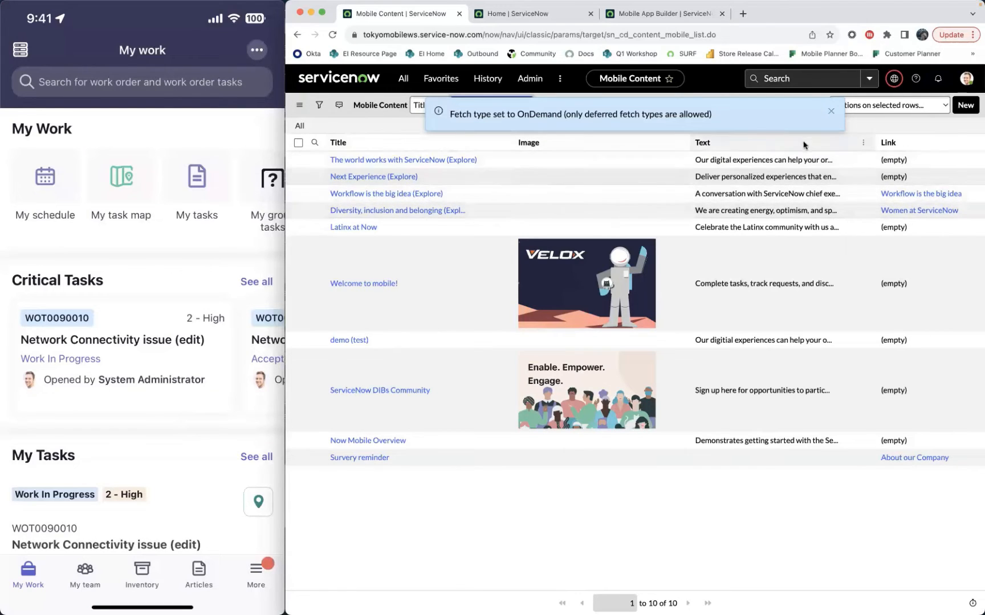
# Open a blank new Mobile Content record and review its title, header text and text fields.
pyautogui.click(959, 111)
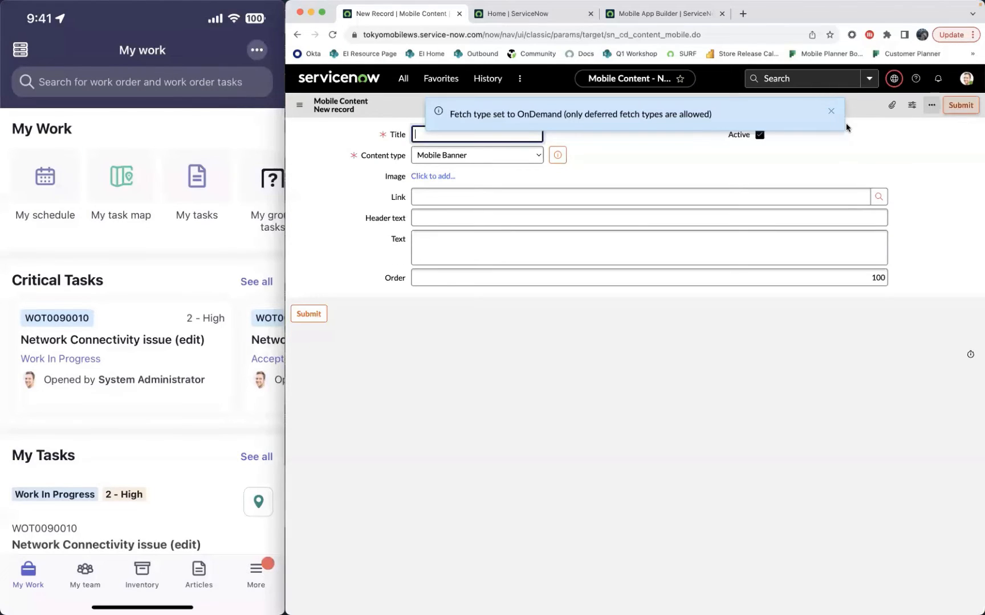
pyautogui.click(830, 111)
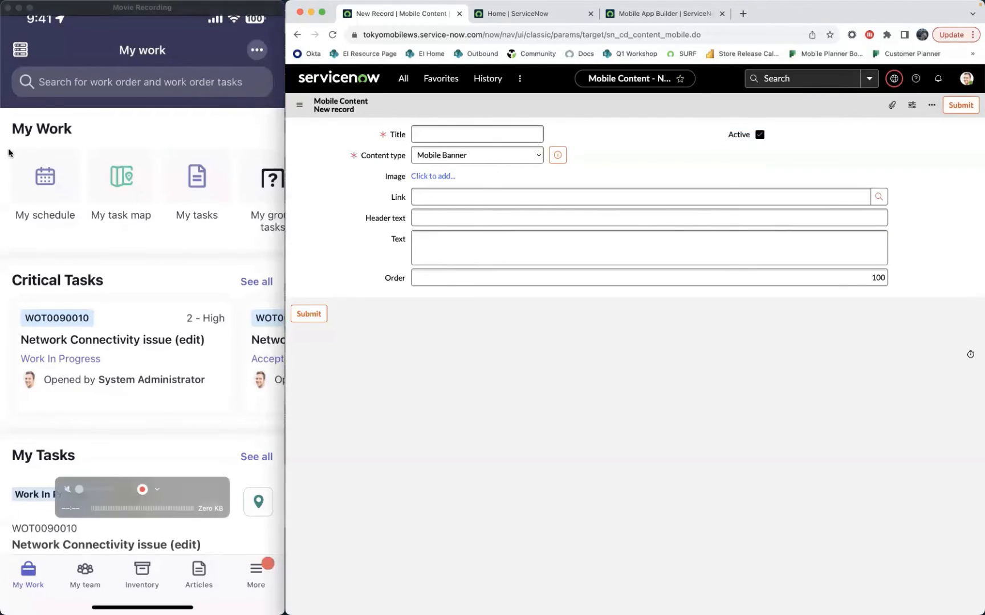
pyautogui.click(425, 135)
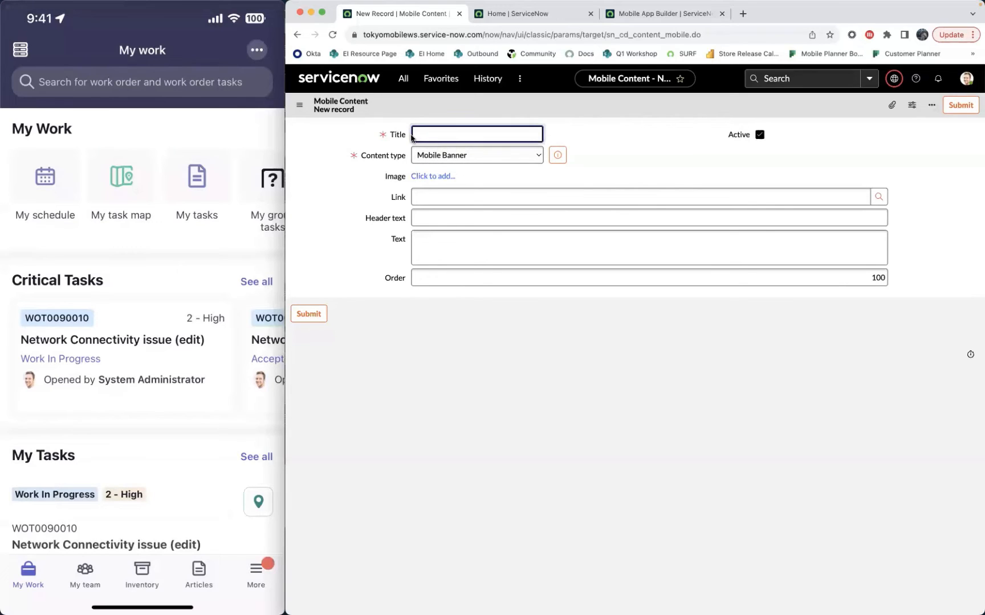
pyautogui.click(439, 218)
pyautogui.click(492, 252)
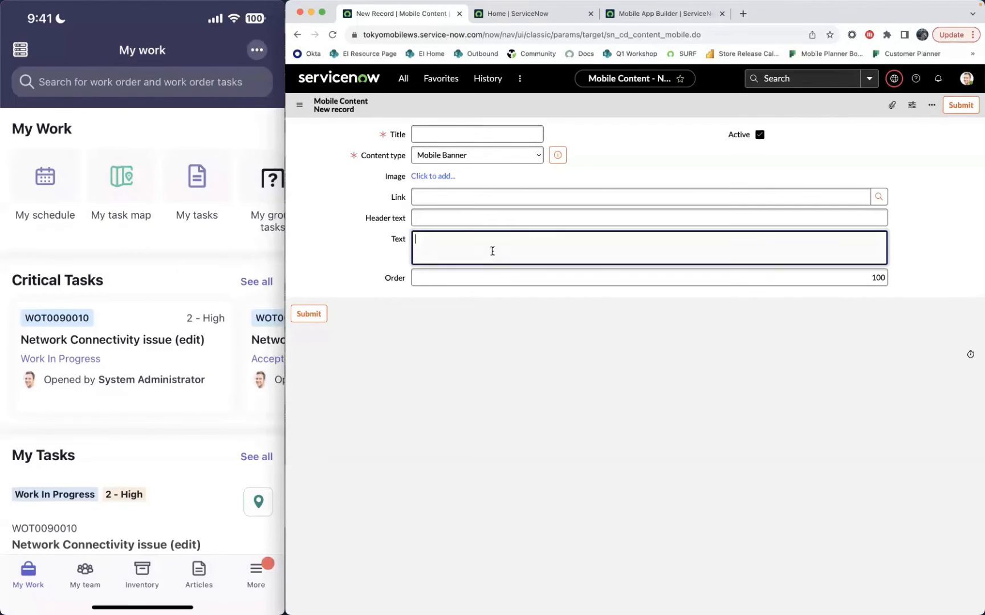
pyautogui.click(444, 133)
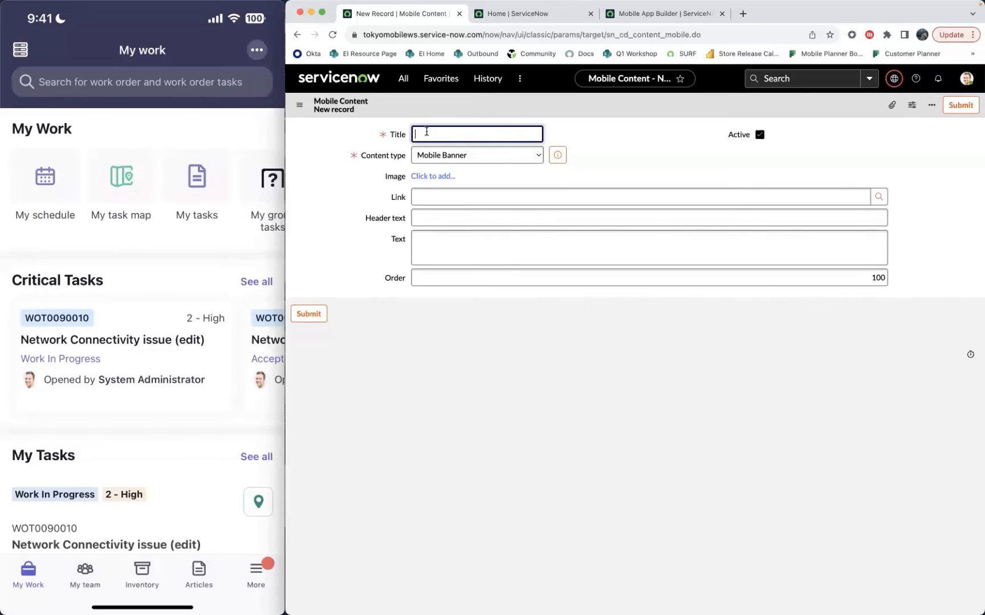
pyautogui.moveTo(64, 121)
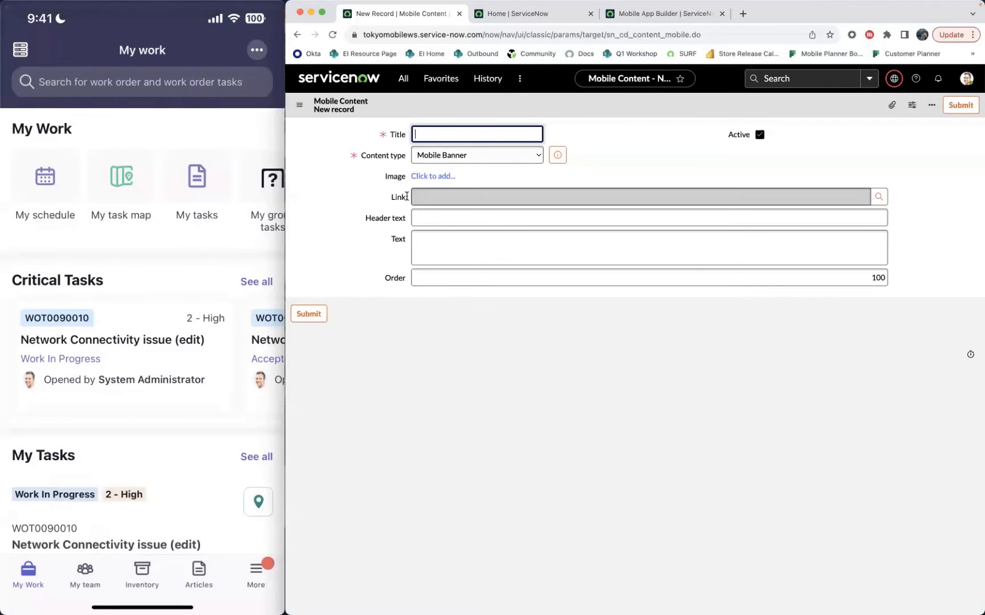
pyautogui.click(433, 217)
pyautogui.click(438, 242)
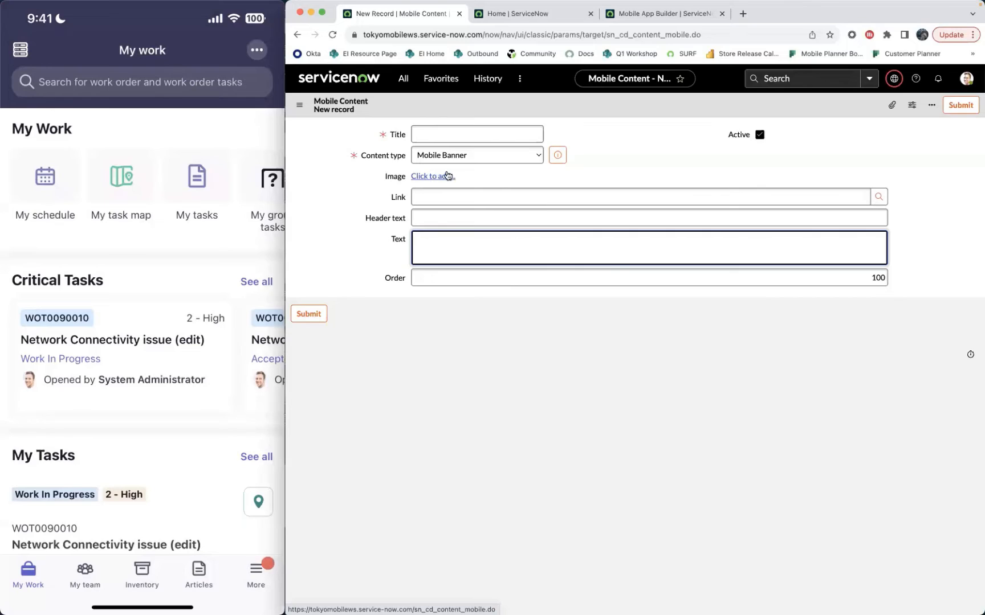
# Set the new record's content type to Mobile Video and look through the links available for its video link.
pyautogui.click(470, 159)
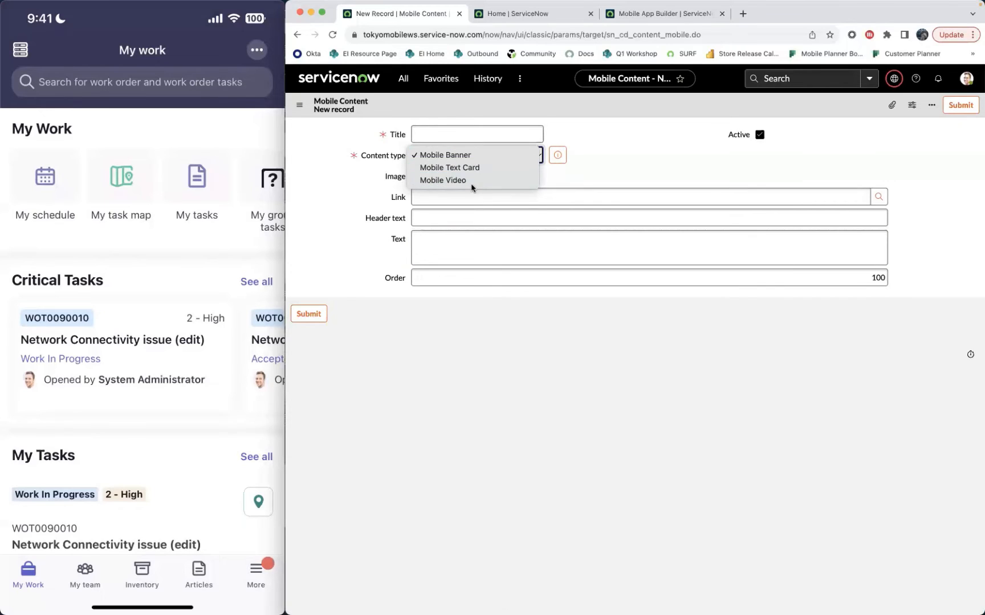
pyautogui.click(465, 181)
pyautogui.click(440, 199)
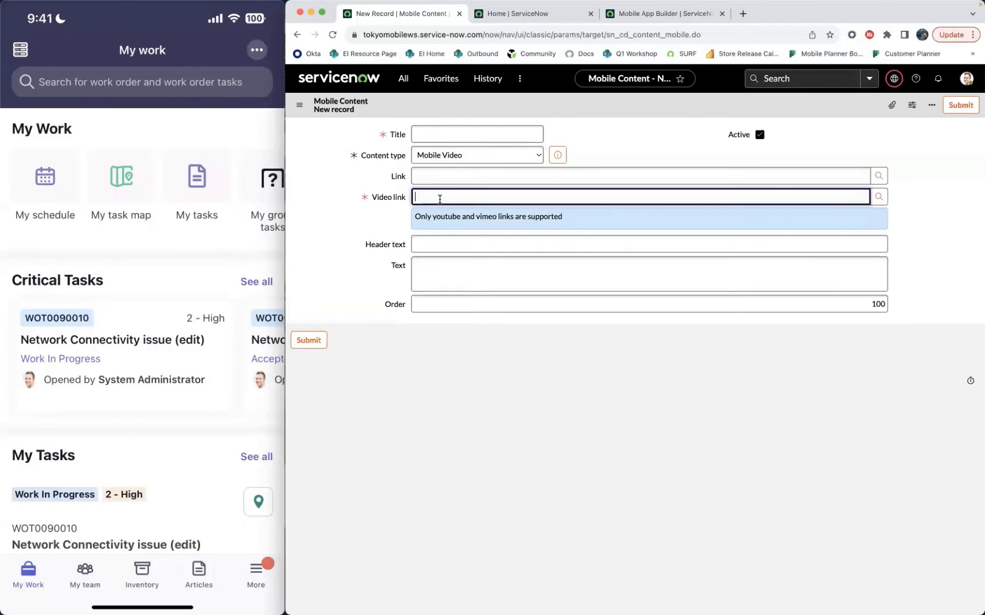
pyautogui.click(879, 198)
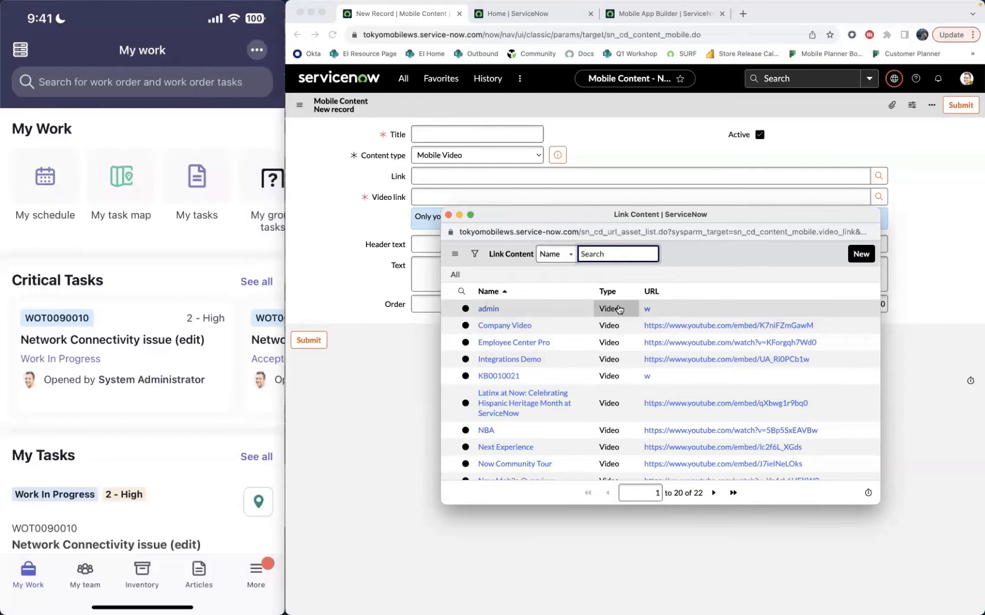
pyautogui.click(449, 215)
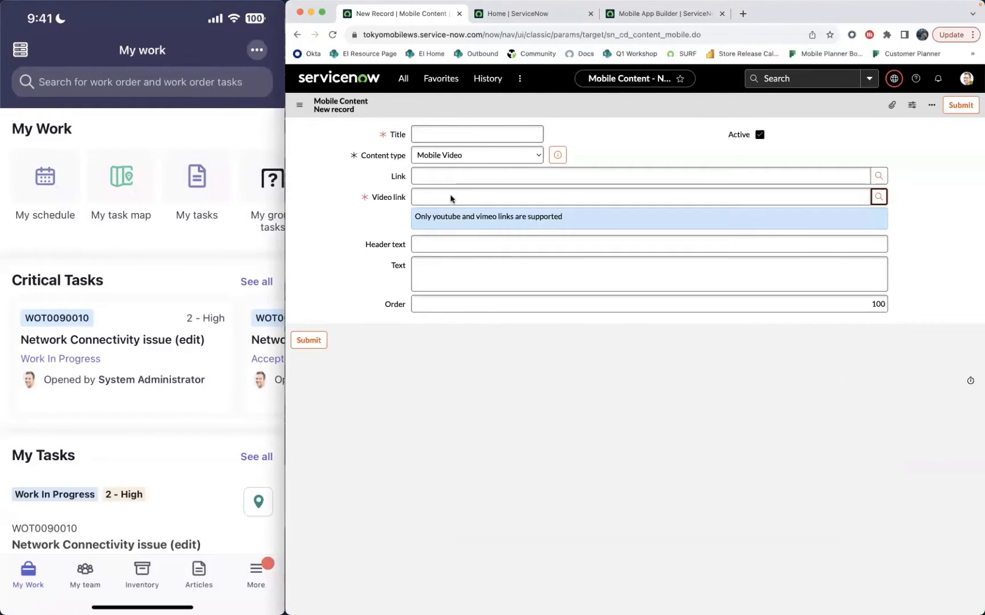
# Change the content type to Mobile Text Card and examine its header text field.
pyautogui.click(460, 153)
pyautogui.click(463, 142)
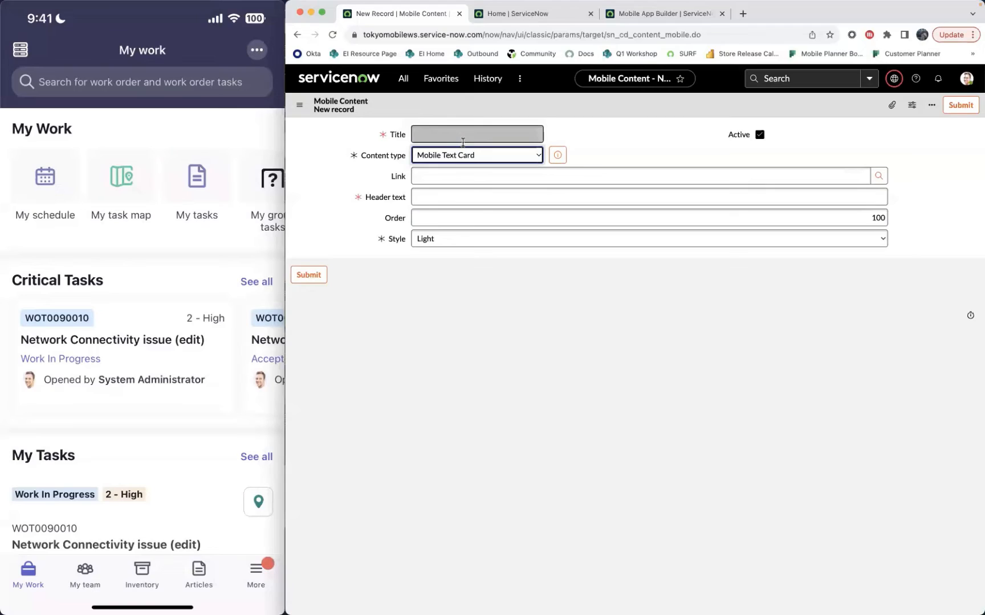
pyautogui.click(441, 196)
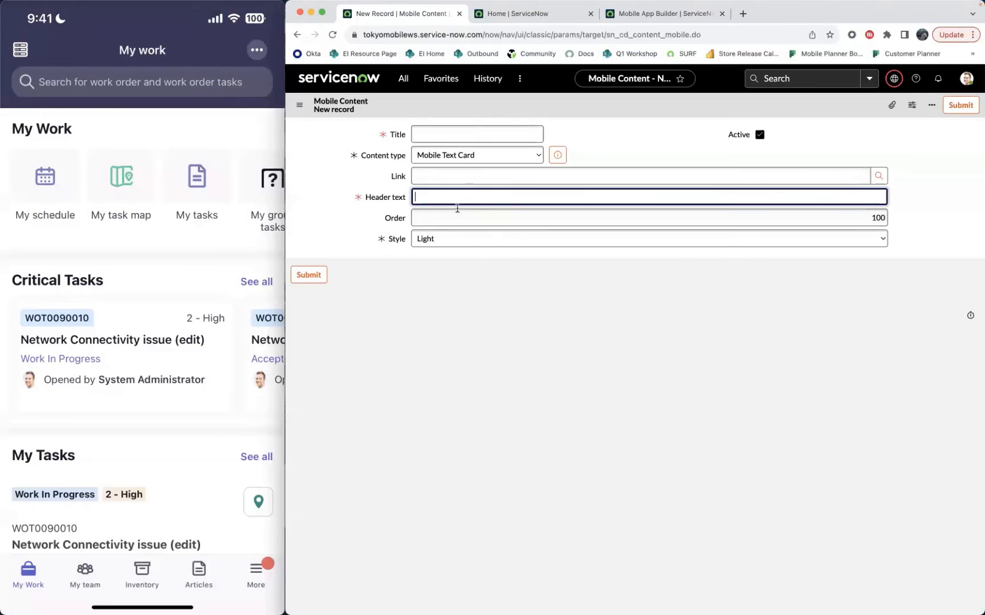
# Return the content type to Mobile Banner and examine the link and title fields it offers.
pyautogui.click(491, 155)
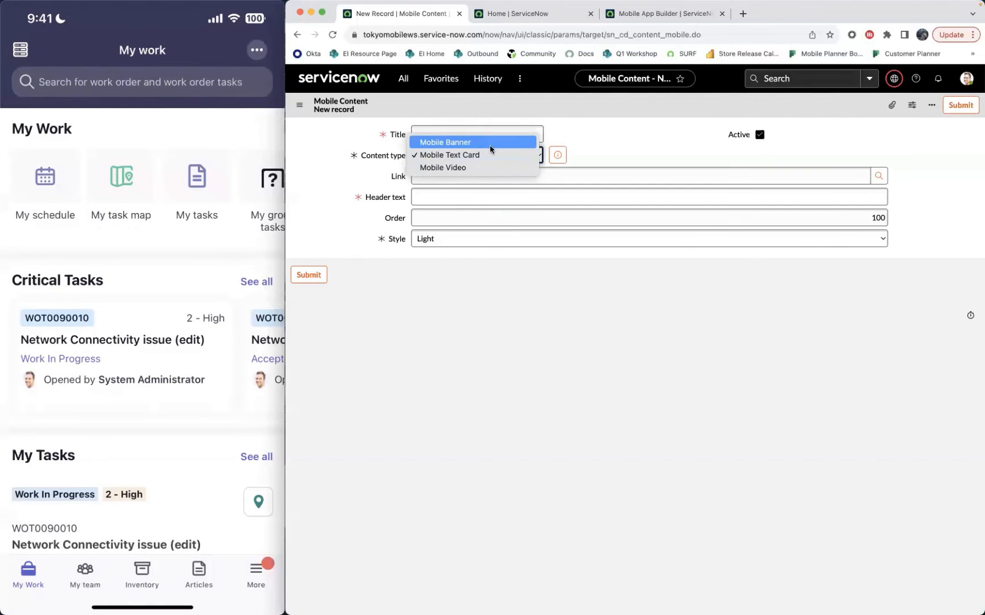
pyautogui.click(490, 142)
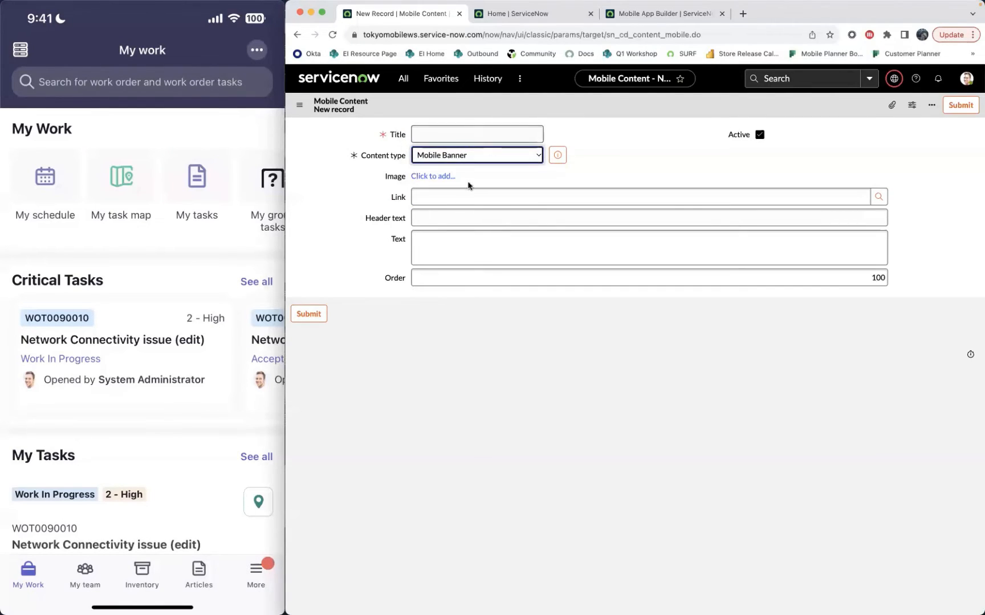
pyautogui.click(467, 191)
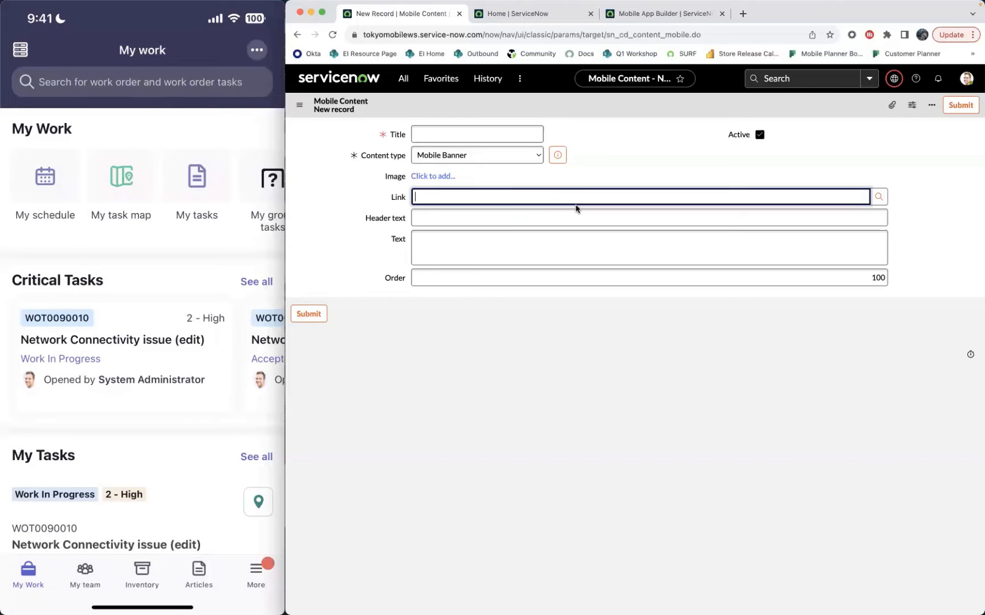
pyautogui.click(509, 156)
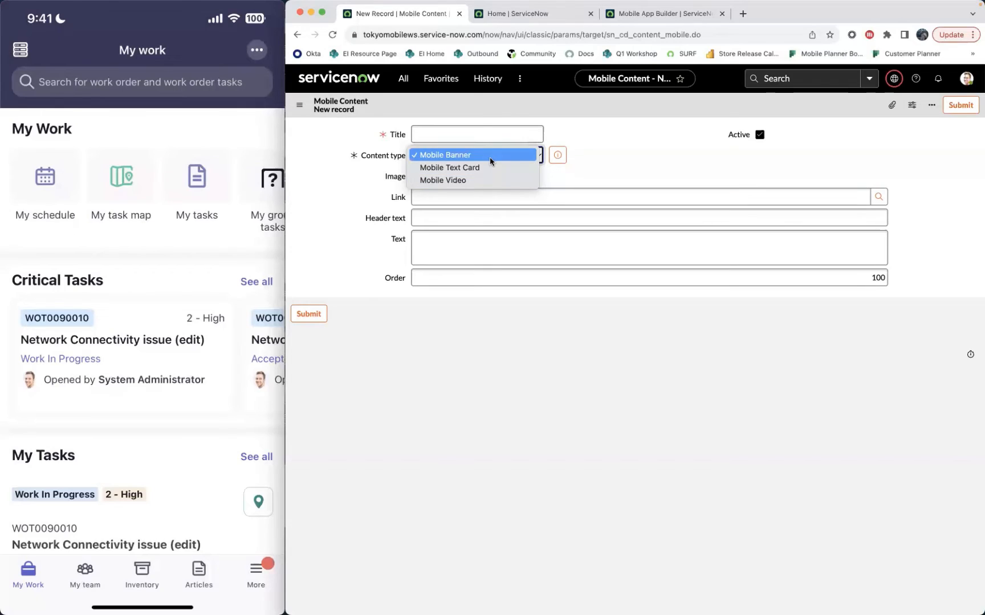
pyautogui.click(489, 156)
pyautogui.click(457, 137)
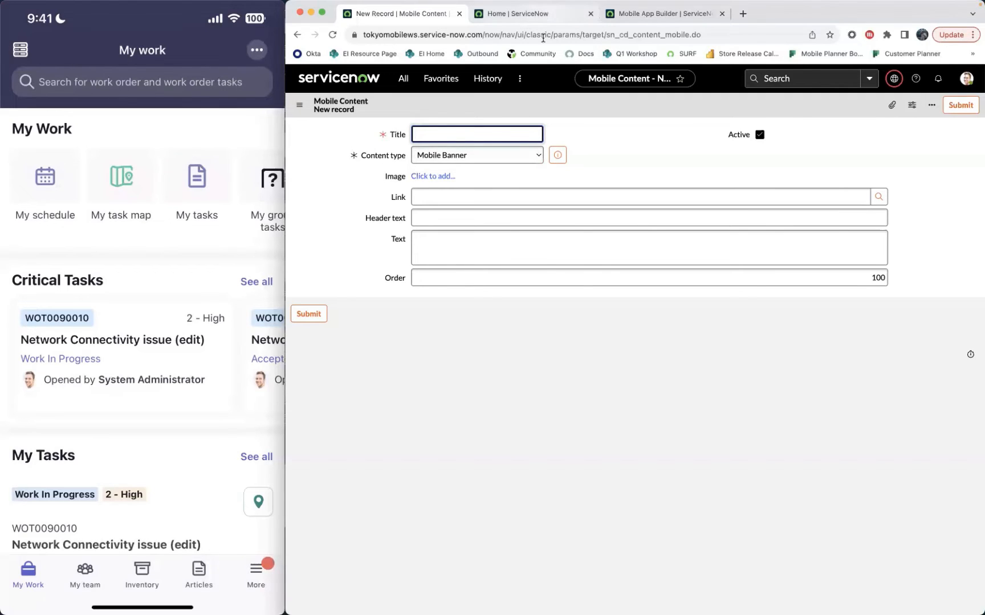
# Switch to Mobile App Builder and choose Content type as the field for the banner data item's condition.
pyautogui.click(541, 14)
pyautogui.click(629, 17)
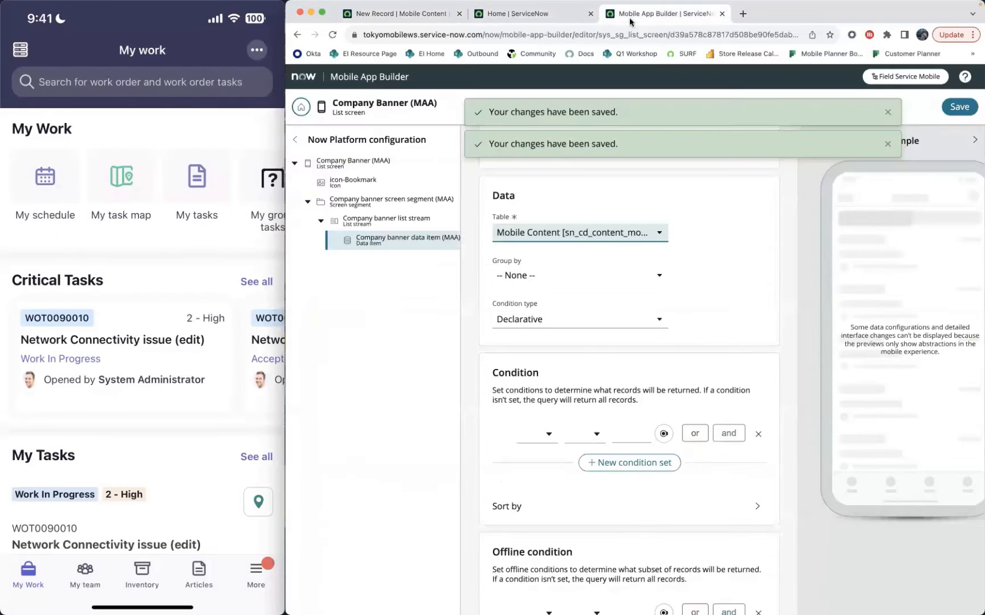
pyautogui.click(530, 434)
pyautogui.write('tc')
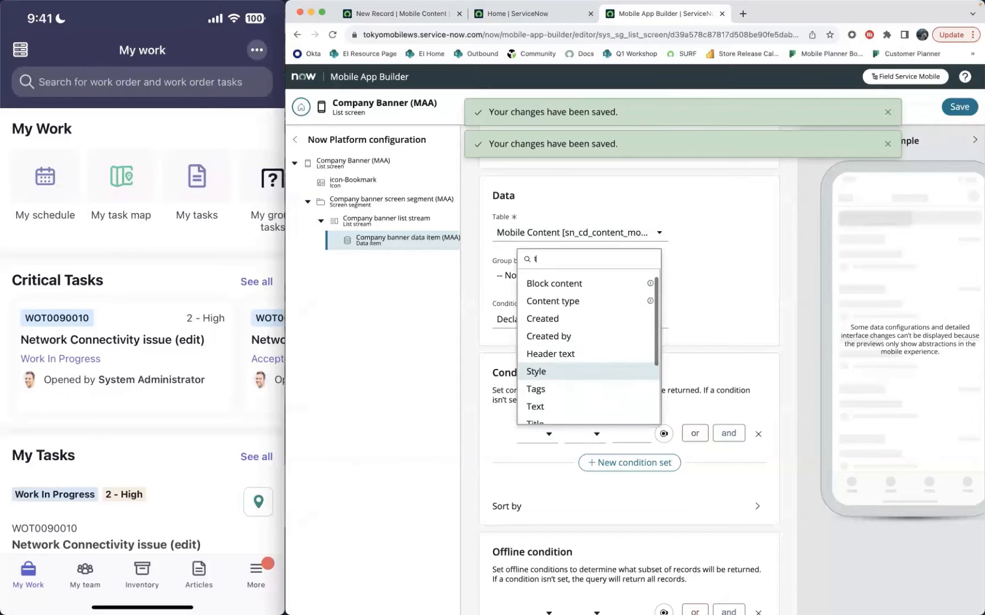
pyautogui.press('BackSpace')
pyautogui.press('BackSpace')
pyautogui.write('conen')
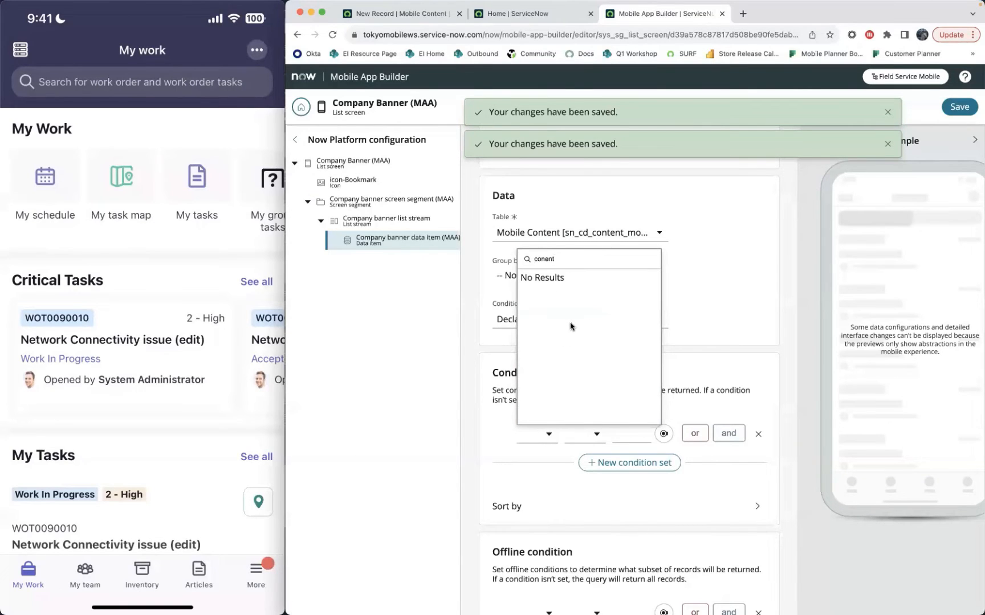
pyautogui.press('BackSpace')
pyautogui.write('t')
pyautogui.click(575, 296)
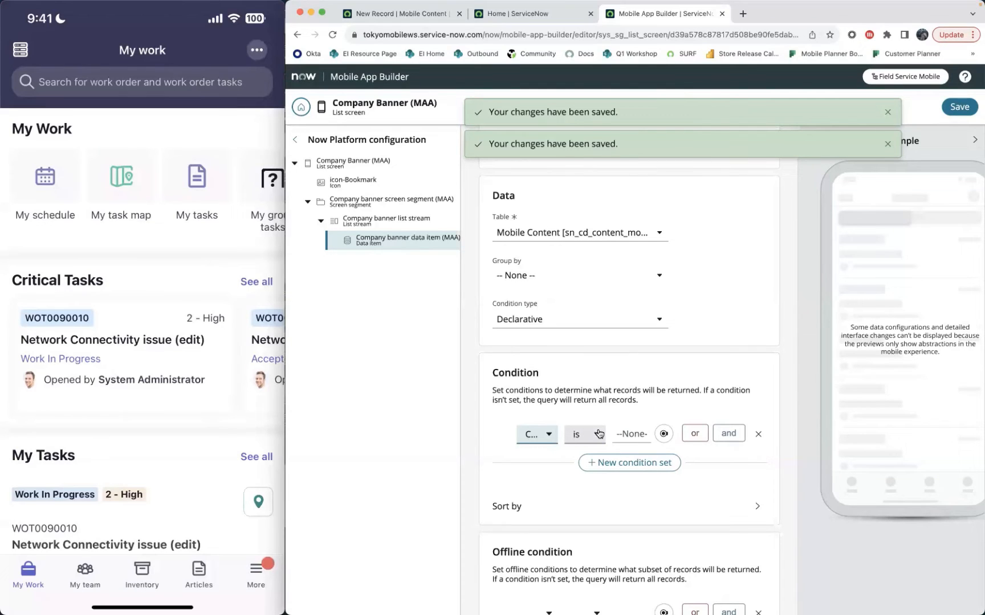
# Zoom the page out to 90% and widen the browser window so the condition fields show in full.
pyautogui.click(597, 435)
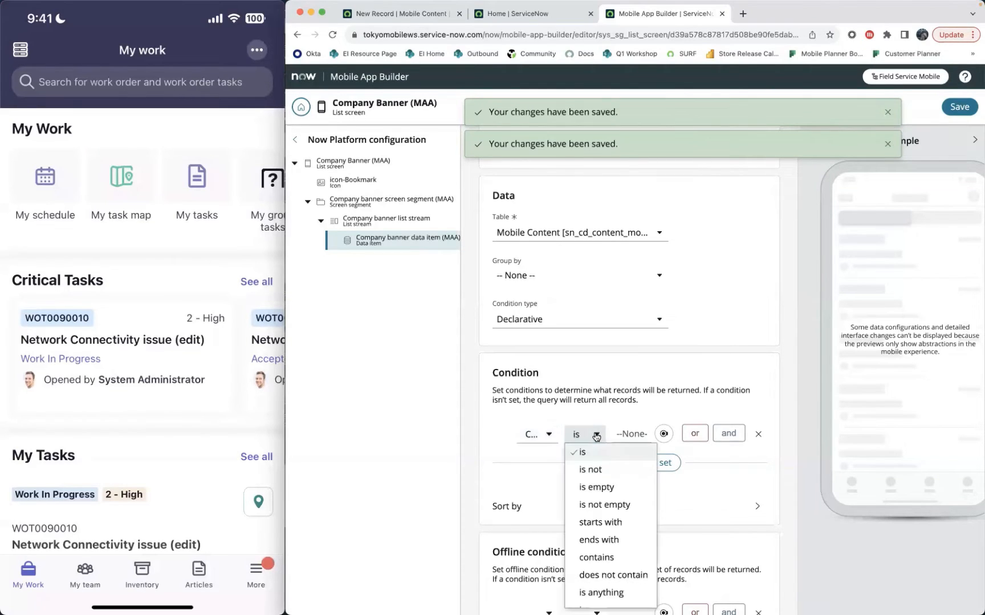
pyautogui.scroll(-3, 596, 436)
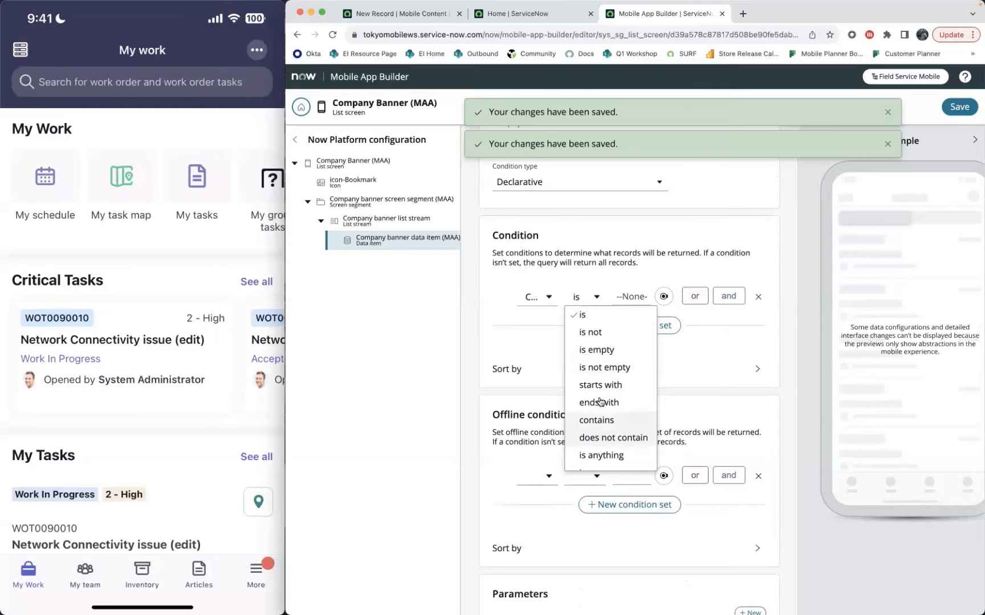
pyautogui.click(534, 341)
pyautogui.hotkey('ctrl', '-')
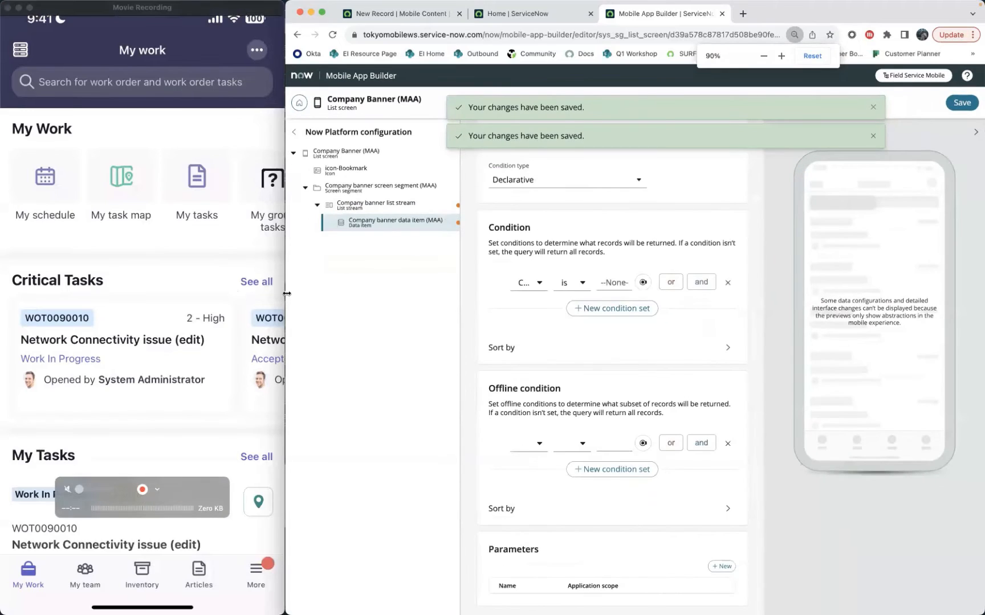
pyautogui.moveTo(286, 294); pyautogui.dragTo(108, 278)
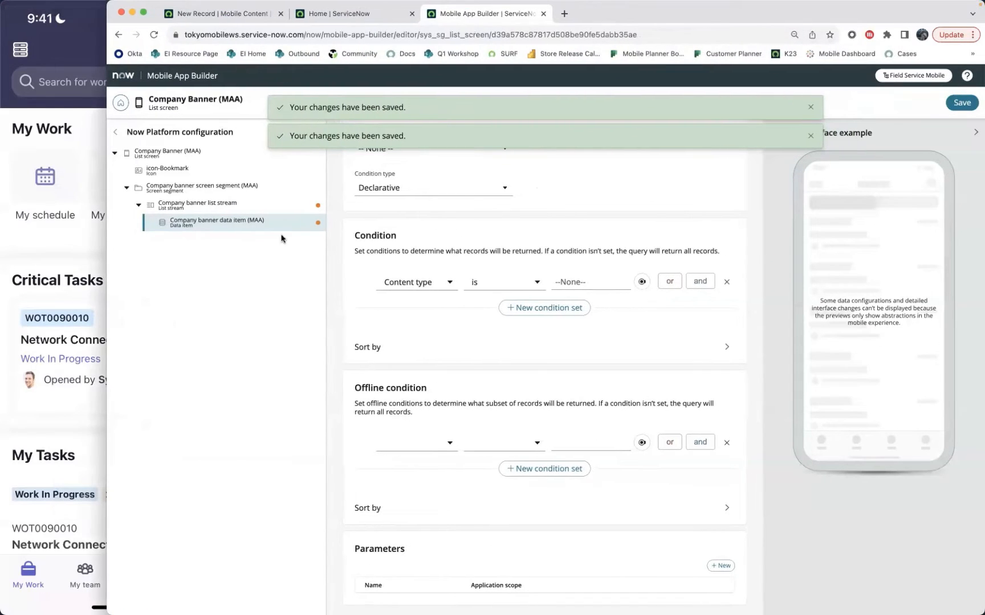
# Complete the data item's first condition as Content type is Mobile Banner.
pyautogui.click(504, 283)
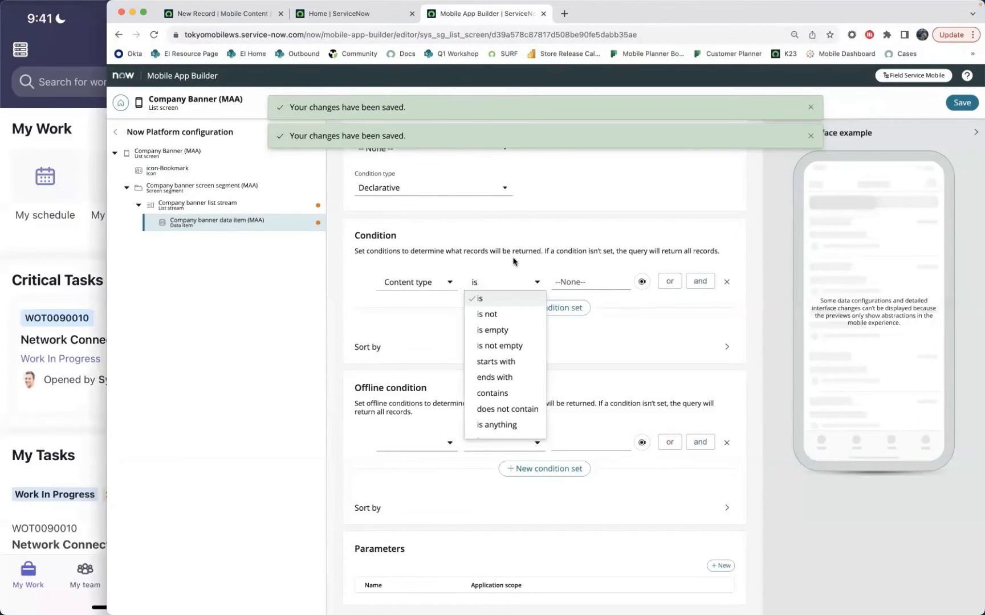
pyautogui.click(510, 259)
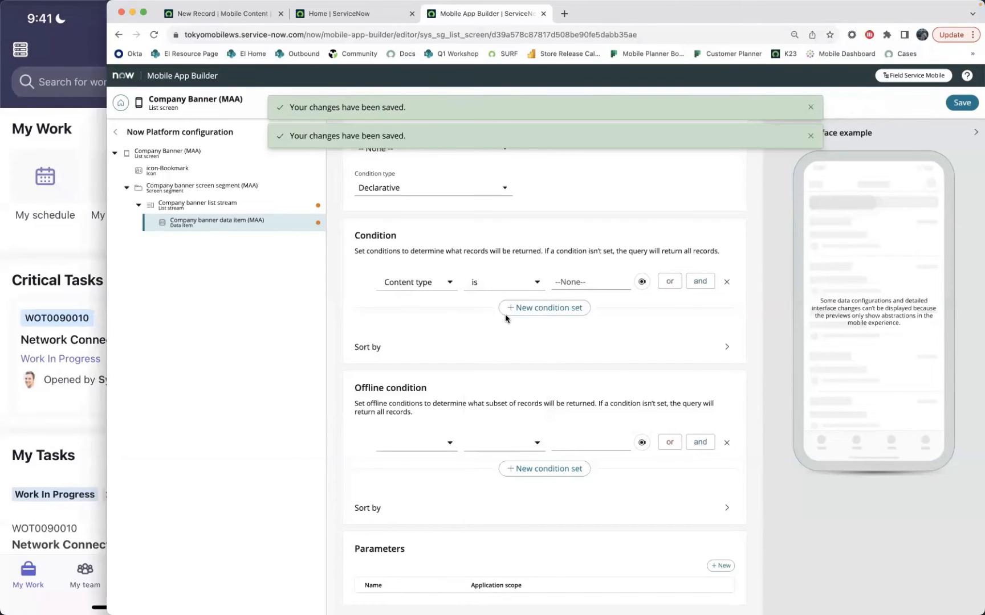
pyautogui.click(563, 276)
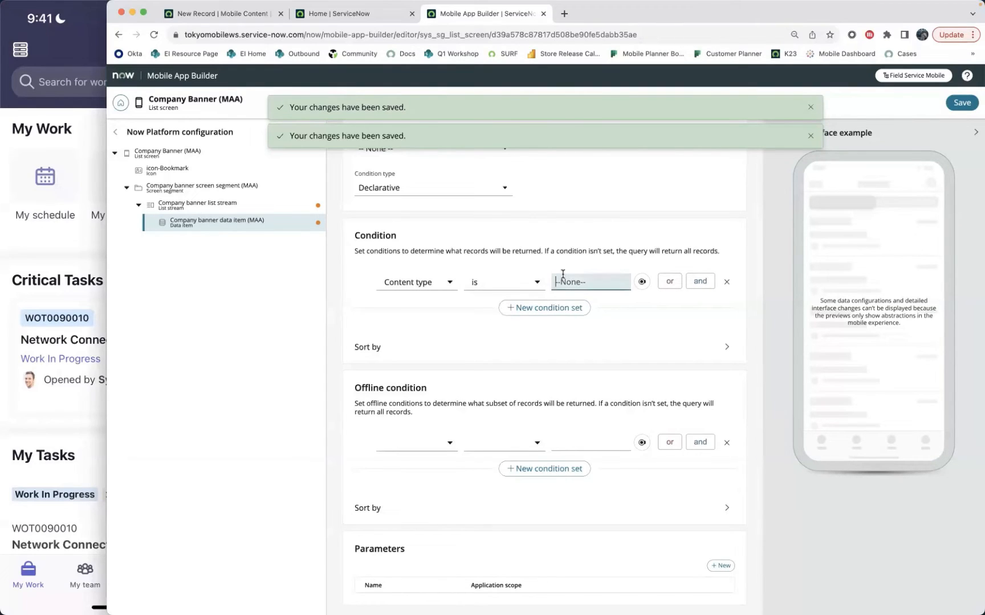
pyautogui.write('mobile')
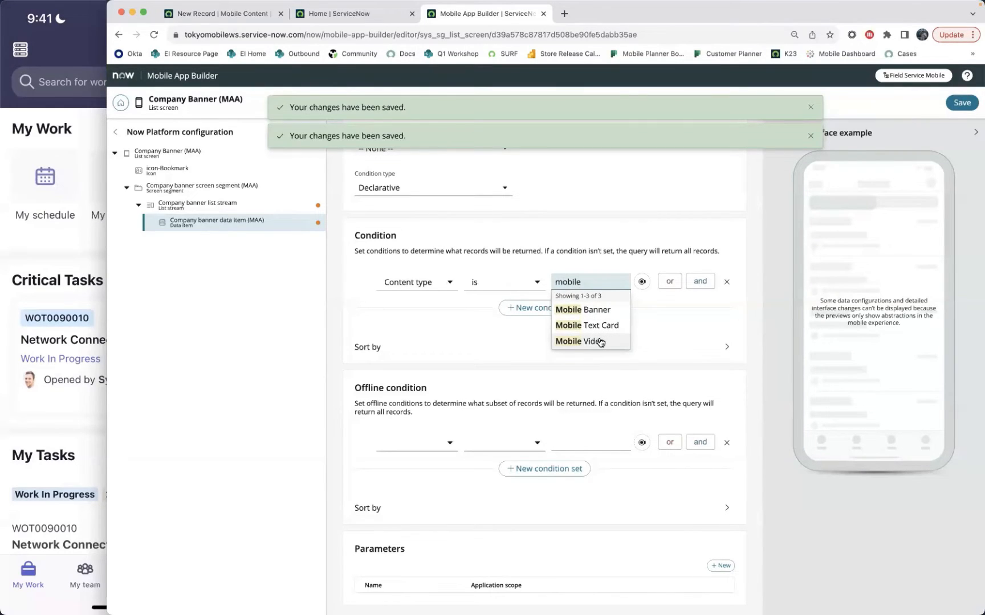
pyautogui.click(597, 310)
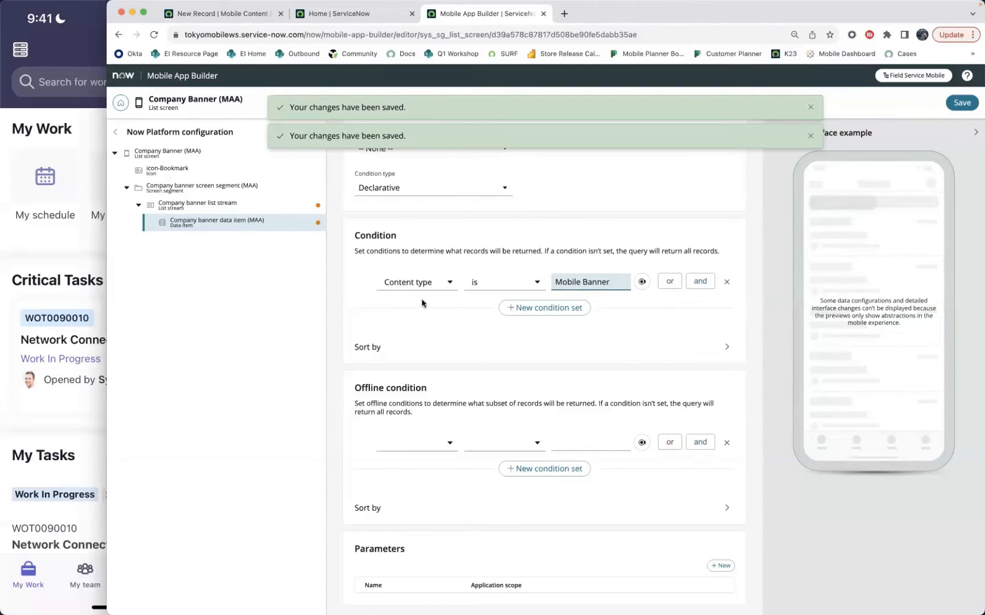
# Add a second condition to the data item, joined with and, using the Title field and the contains operator.
pyautogui.click(701, 281)
pyautogui.click(408, 316)
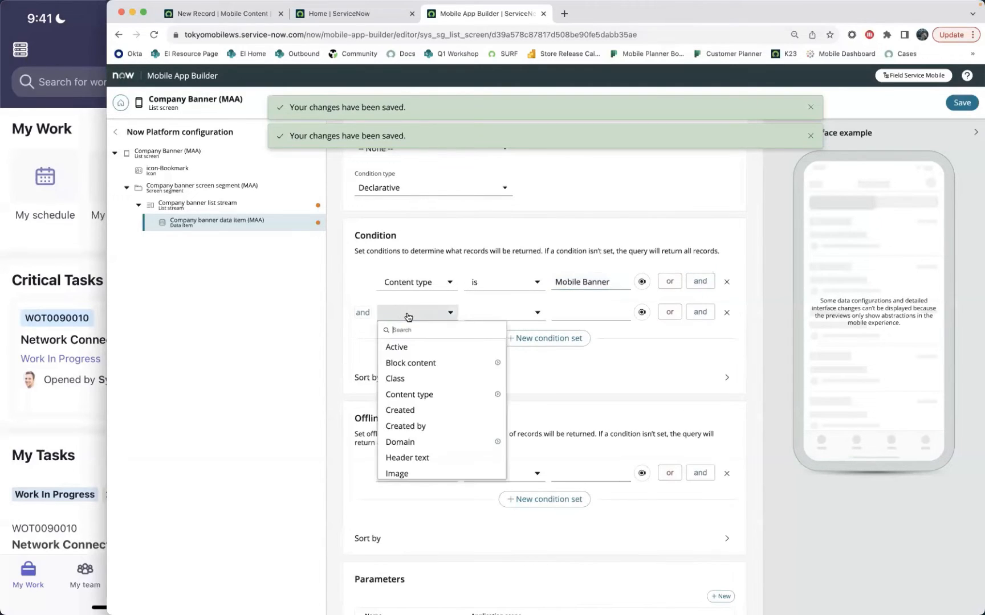
pyautogui.write('tit')
pyautogui.click(395, 345)
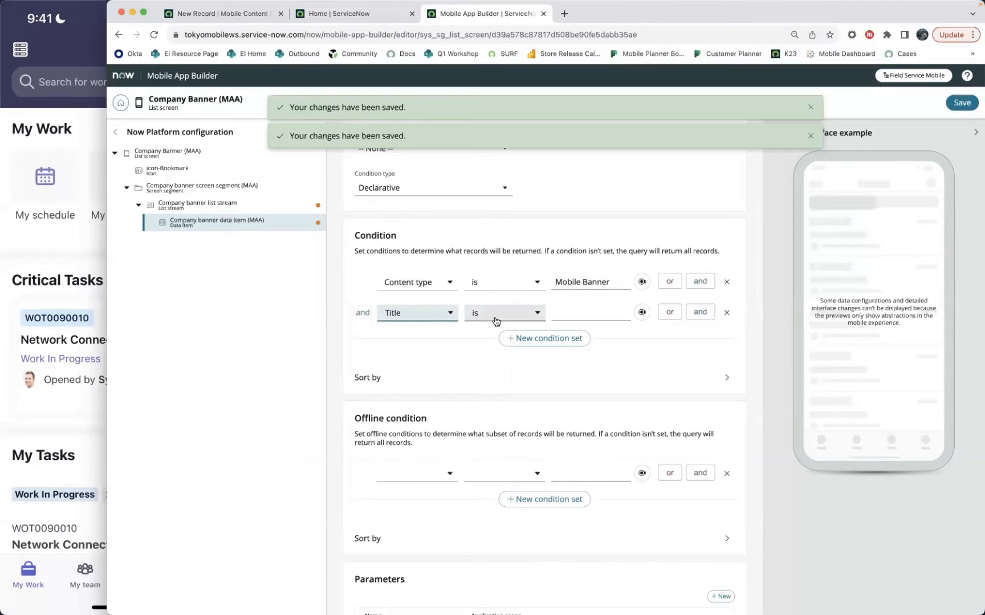
pyautogui.click(495, 313)
pyautogui.click(493, 424)
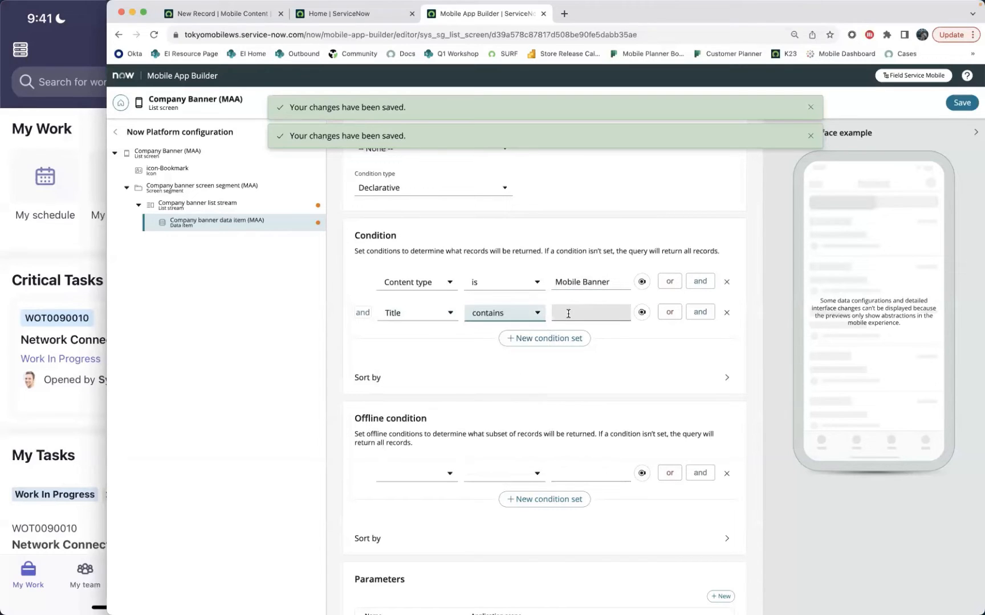
pyautogui.click(581, 312)
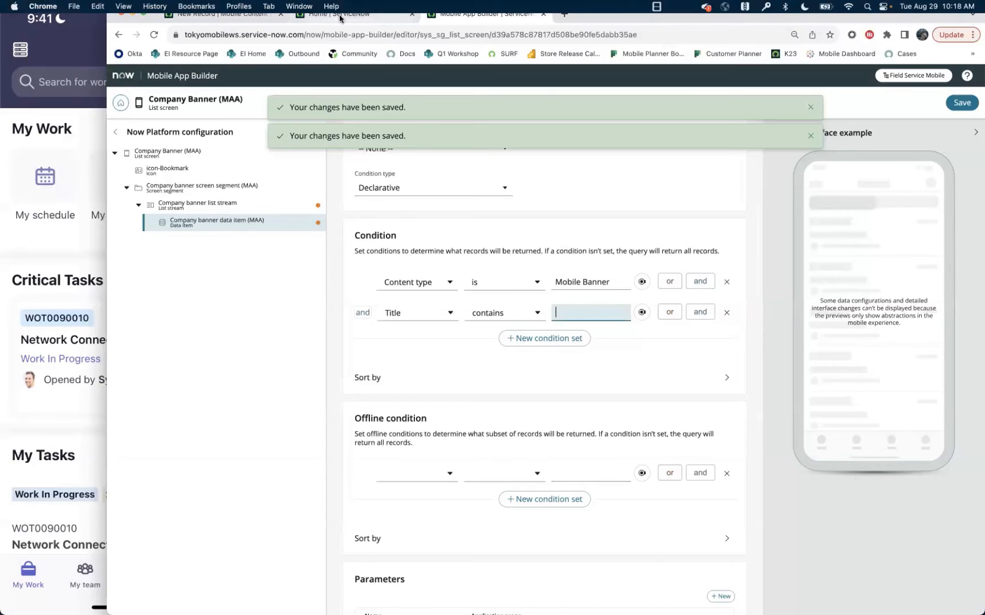
# Switch to the Mobile Content record, go back to the list and open the ServiceNow DIBs Community (demo) banner.
pyautogui.click(233, 17)
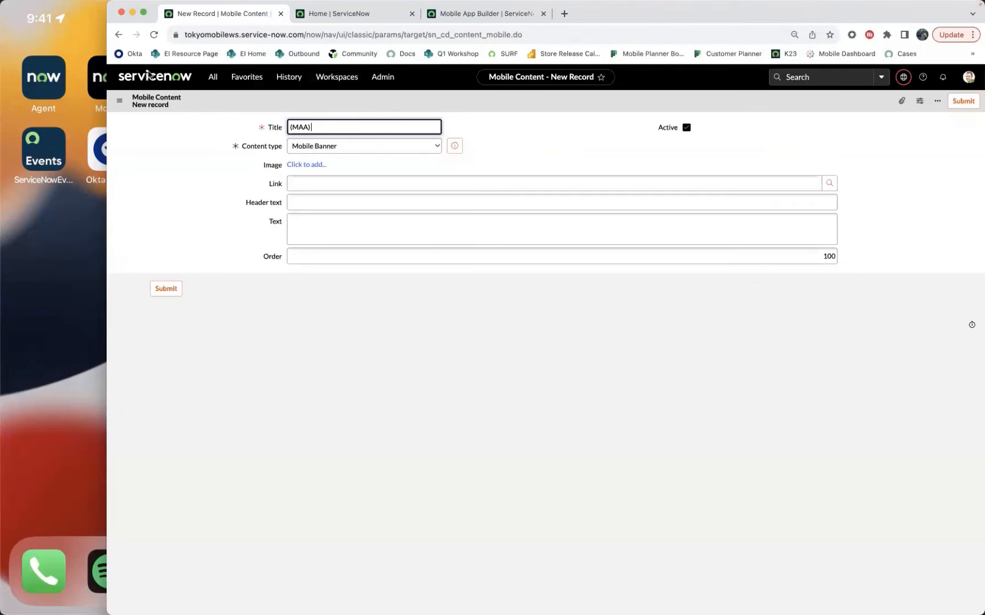
pyautogui.click(118, 35)
pyautogui.click(524, 221)
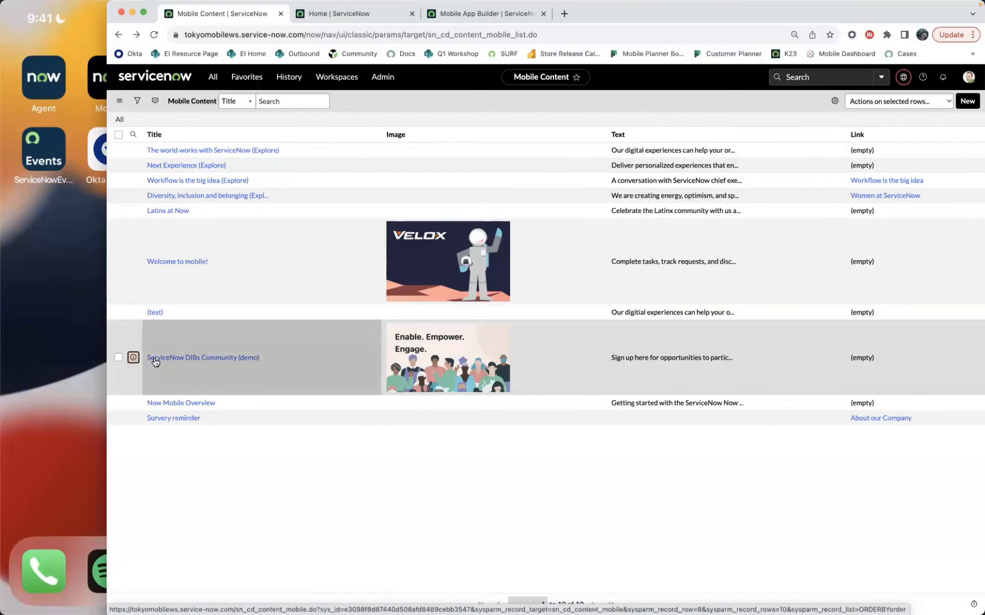
pyautogui.click(134, 358)
pyautogui.click(375, 380)
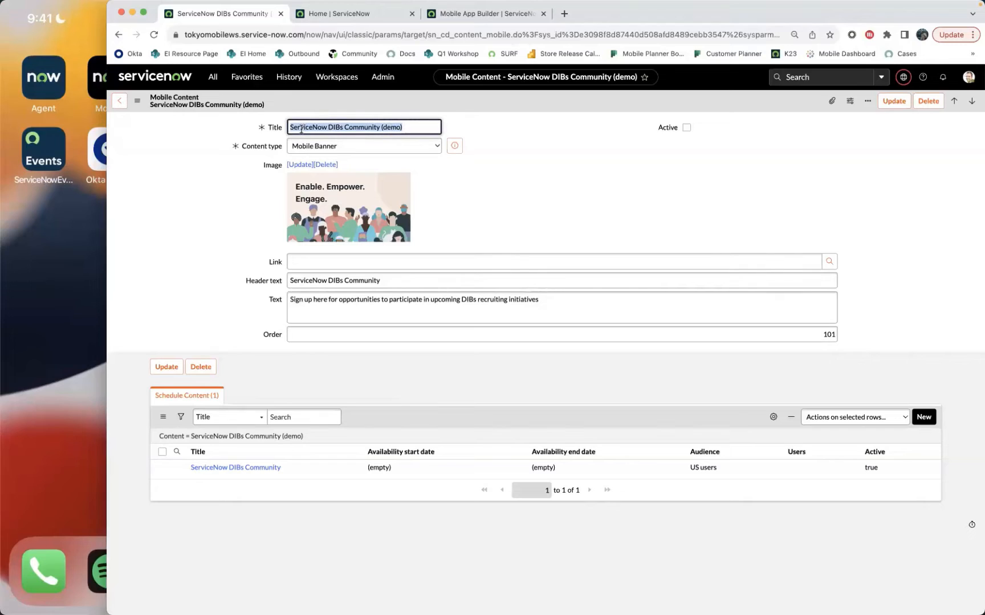
# Retitle the banner record as ServiceNow DIBs Community (MAA), review its header text and text, and save the record.
pyautogui.doubleClick(386, 124)
pyautogui.write('MAA')
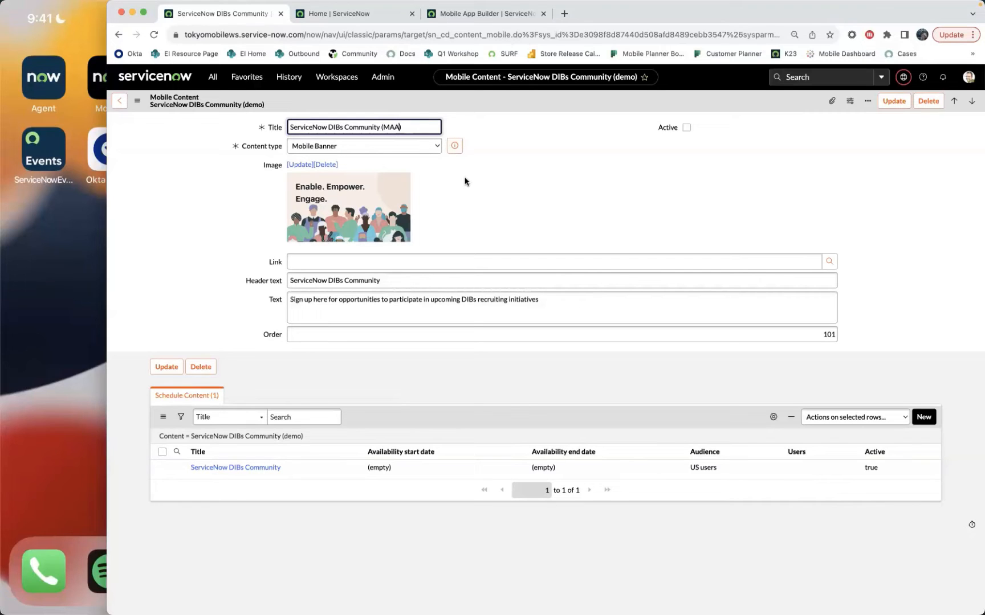
pyautogui.moveTo(443, 283); pyautogui.dragTo(266, 268)
pyautogui.click(561, 306)
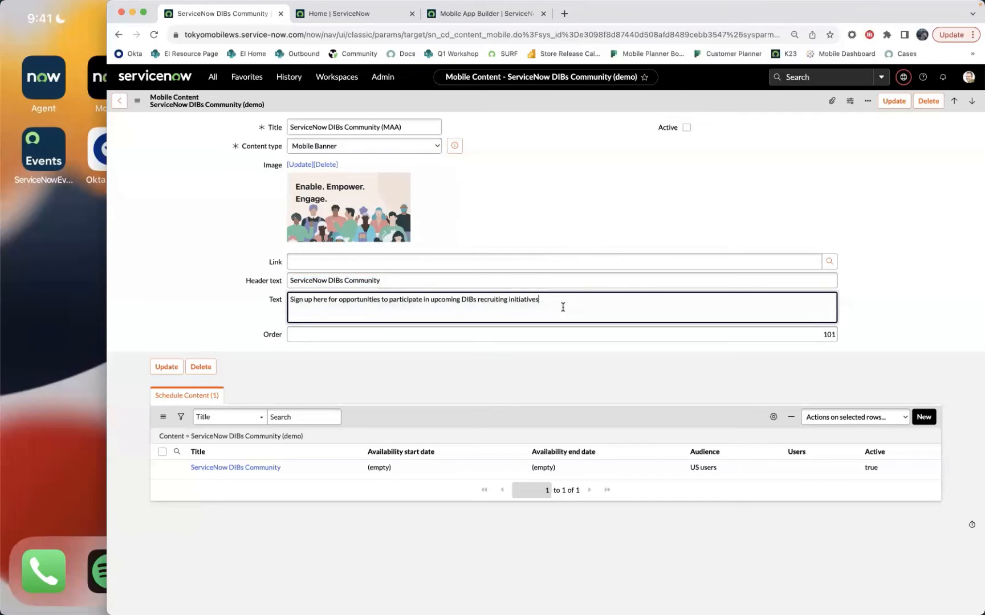
pyautogui.moveTo(362, 304); pyautogui.dragTo(285, 300)
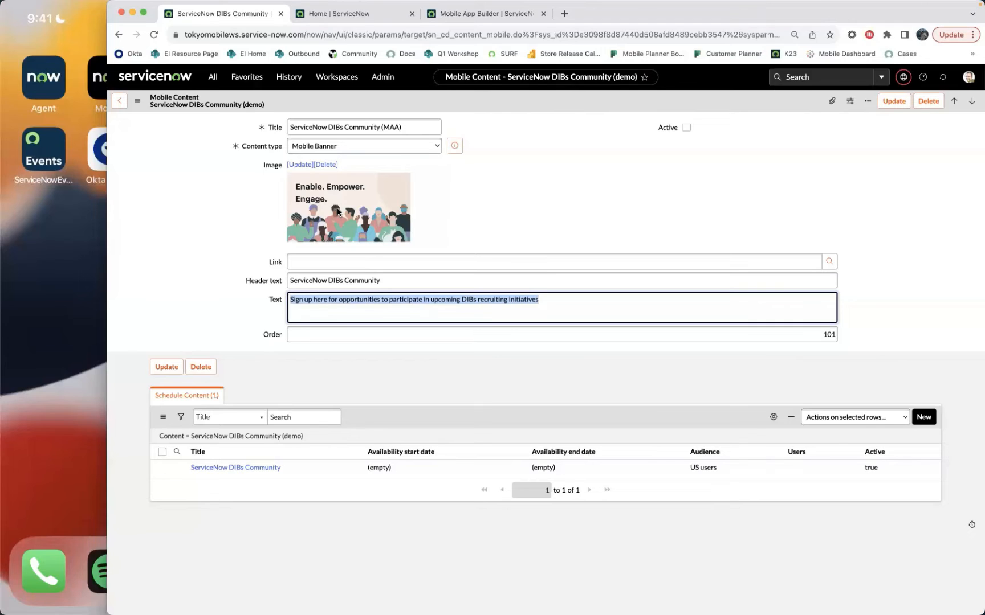
pyautogui.click(137, 101)
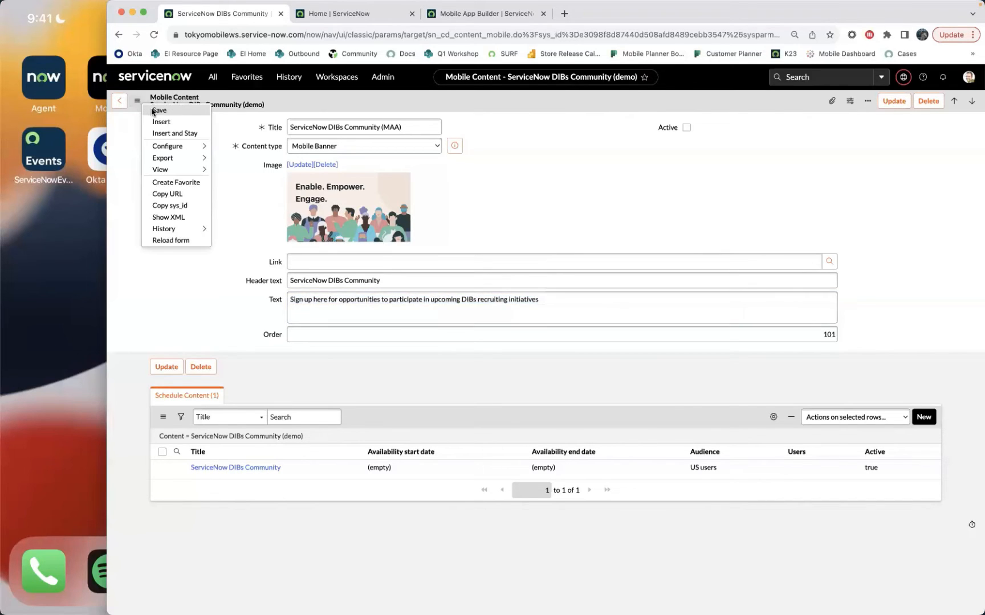
pyautogui.click(153, 112)
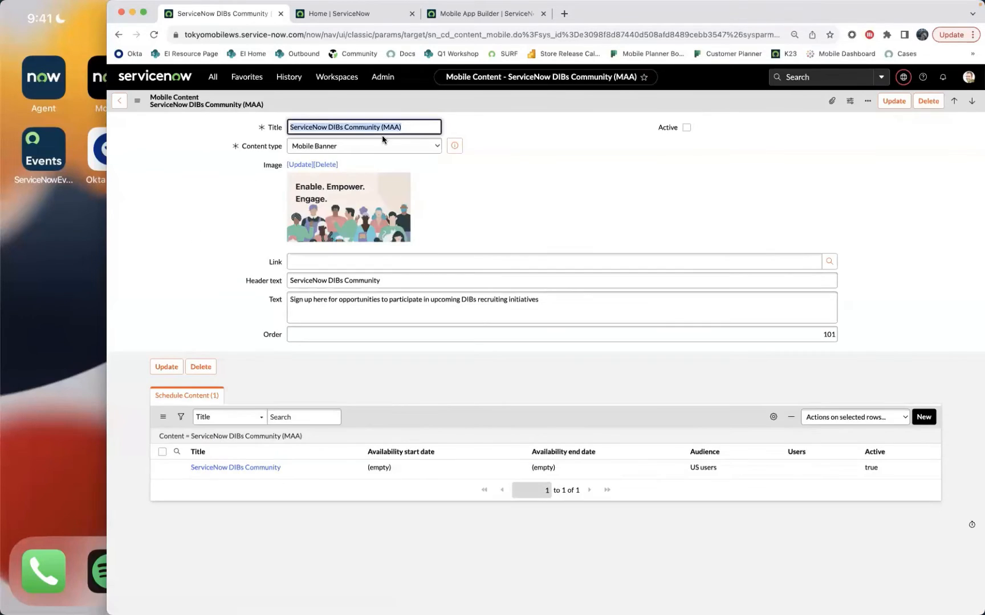
pyautogui.click(416, 125)
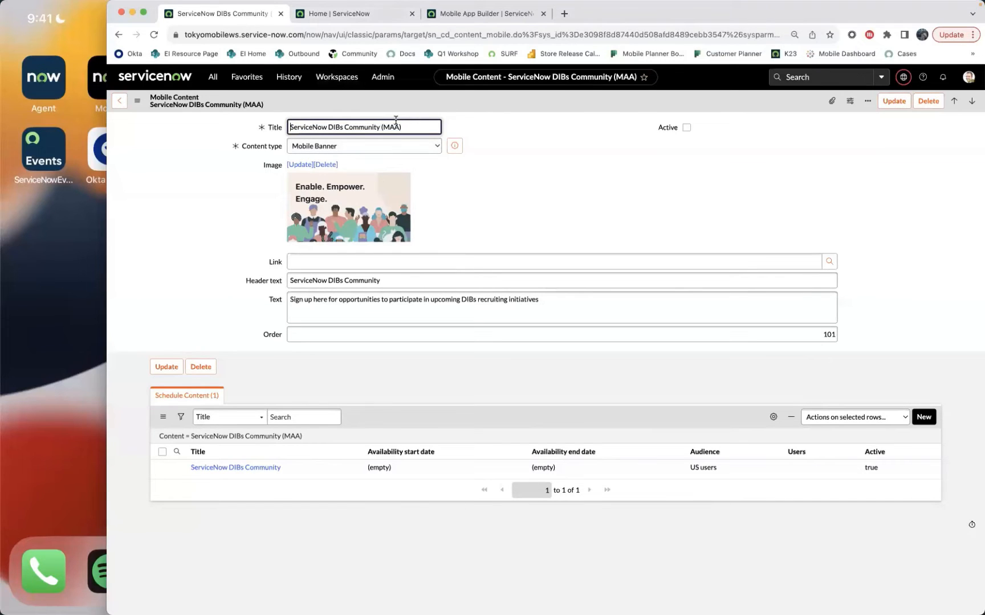
# Switch to Mobile App Builder and enter MAA as the value of the data item's Title contains condition.
pyautogui.click(472, 17)
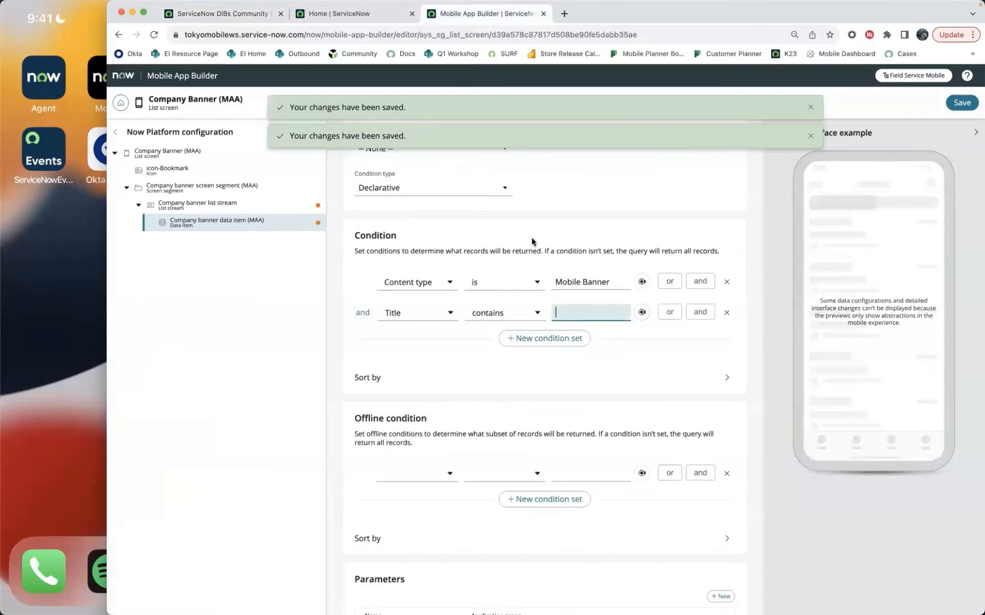
pyautogui.write('MA')
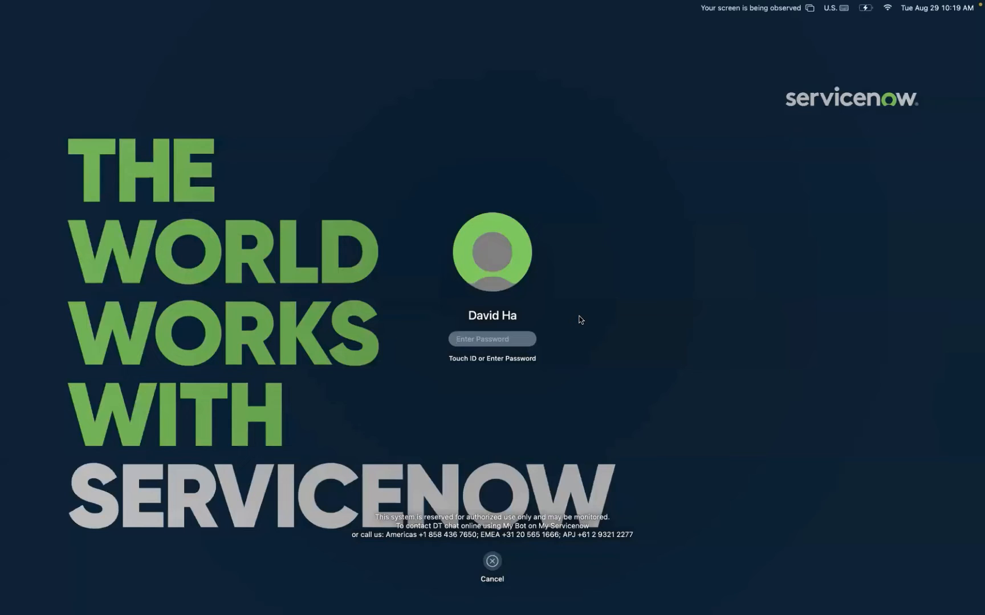
# Unlock the computer by entering the account password on the lock screen.
pyautogui.write('••••')
pyautogui.press('BackSpace')
pyautogui.press('BackSpace')
pyautogui.press('BackSpace')
pyautogui.press('BackSpace')
pyautogui.write('••••••••••••••')
pyautogui.press('Return')
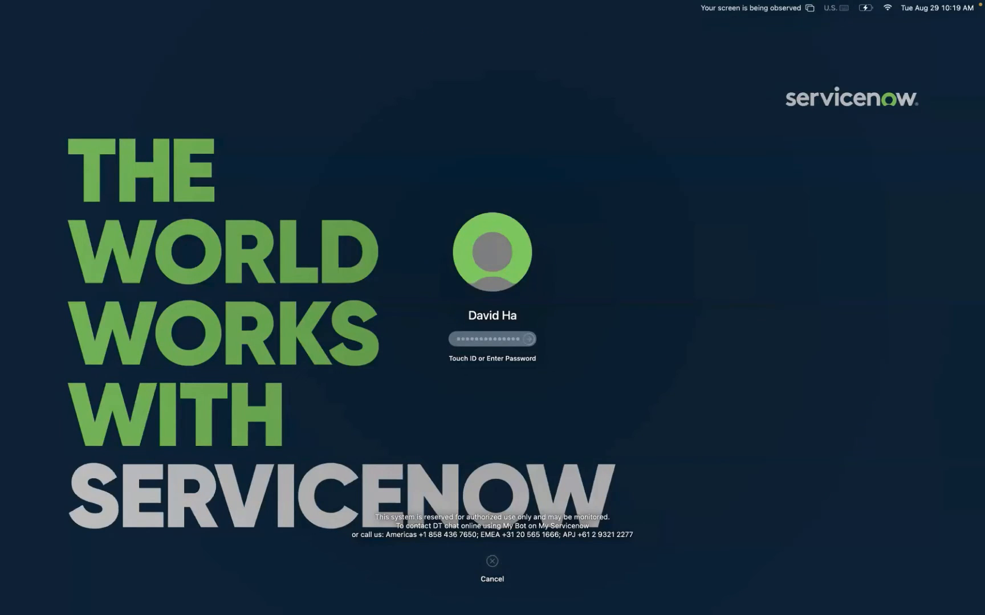
pyautogui.write('•••')
pyautogui.press('Return')
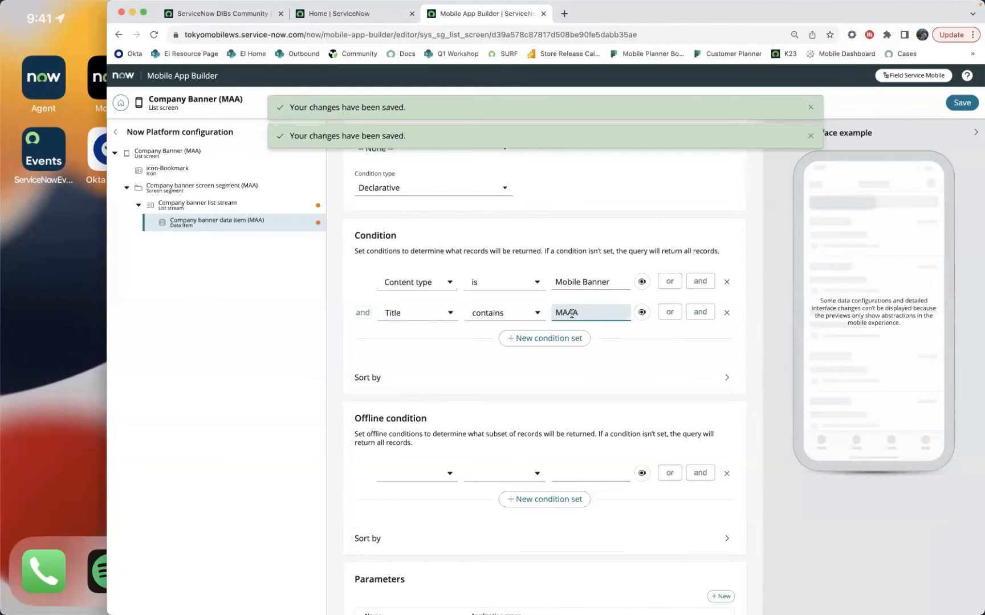
# Save the list screen and check the data item's stored conditions.
pyautogui.click(963, 106)
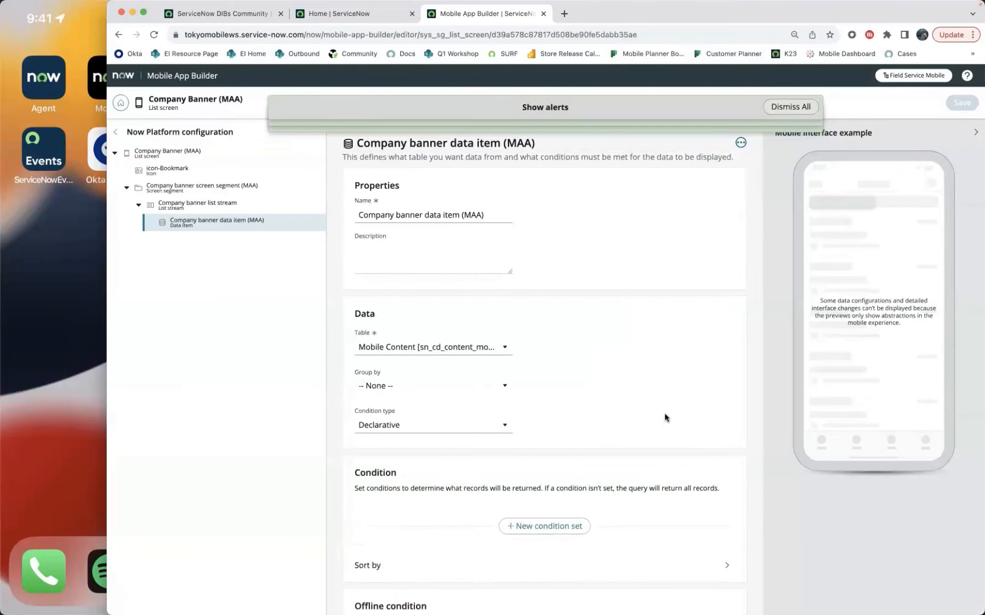
pyautogui.scroll(-3, 666, 418)
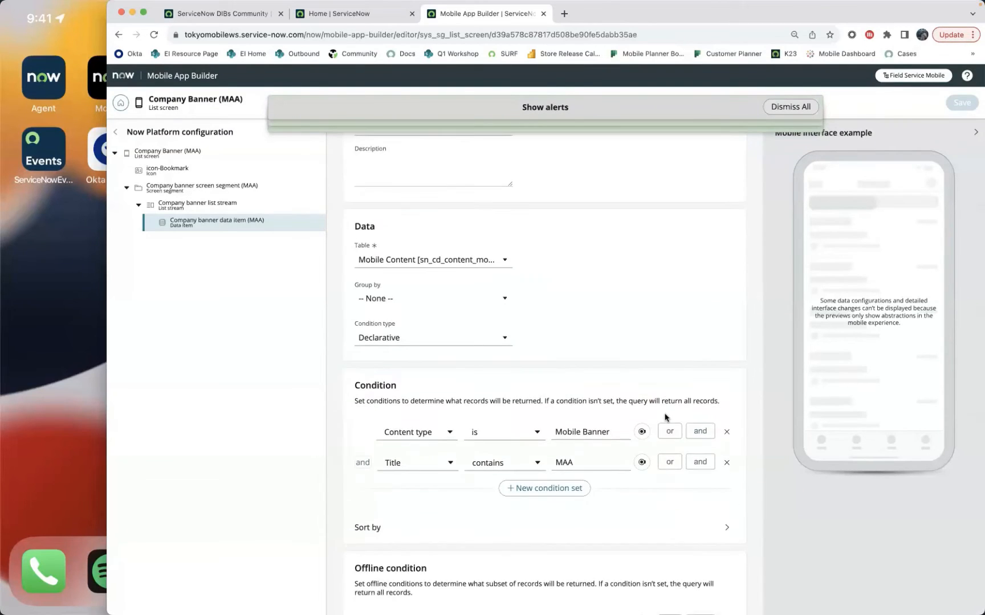
pyautogui.scroll(3, 666, 418)
# Open the Company banner list stream, compare it with the DIBs Community banner record, and add a new list item config.
pyautogui.click(199, 192)
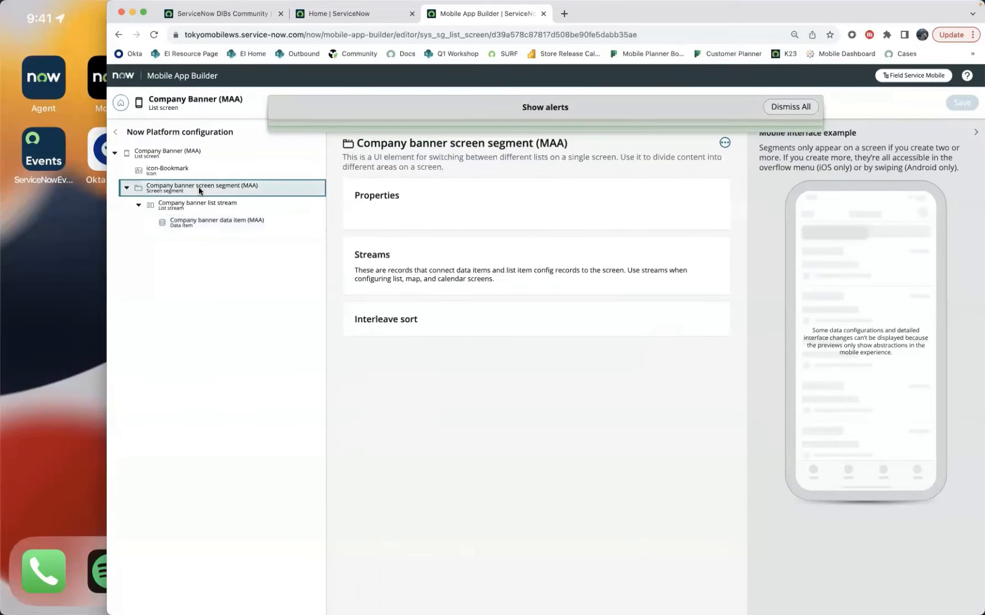
pyautogui.click(199, 206)
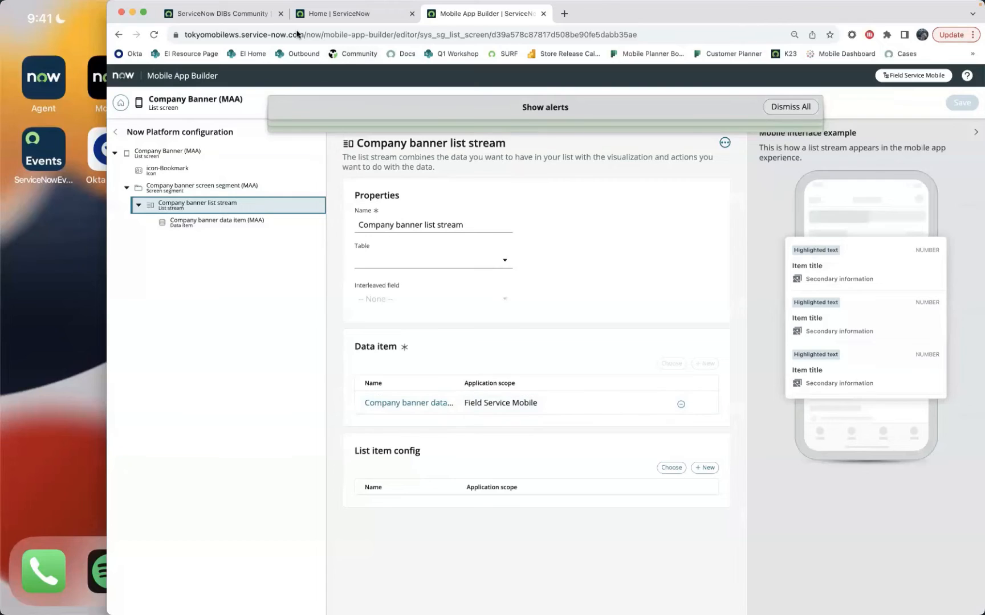
pyautogui.click(222, 15)
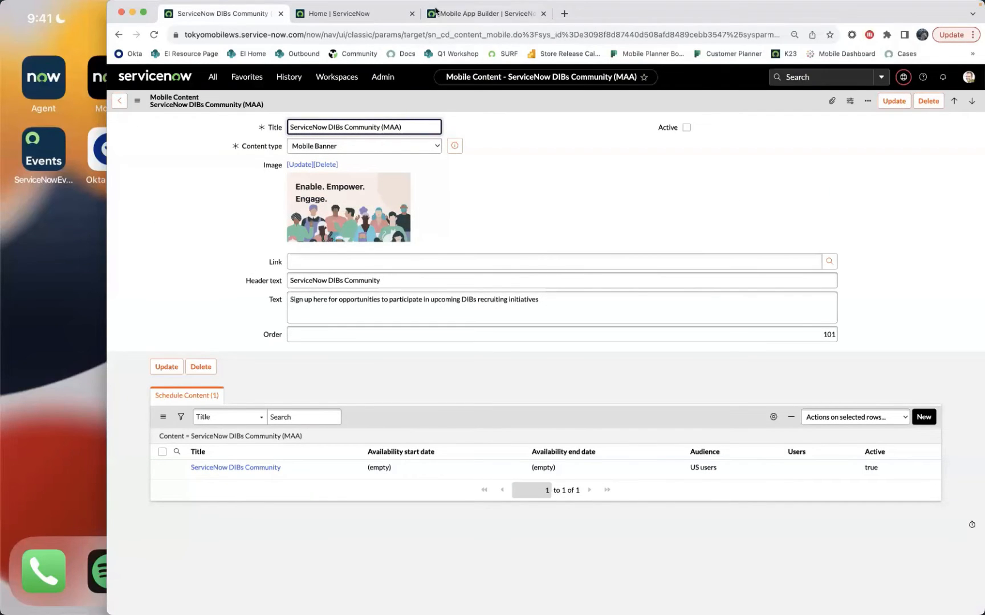
pyautogui.click(438, 13)
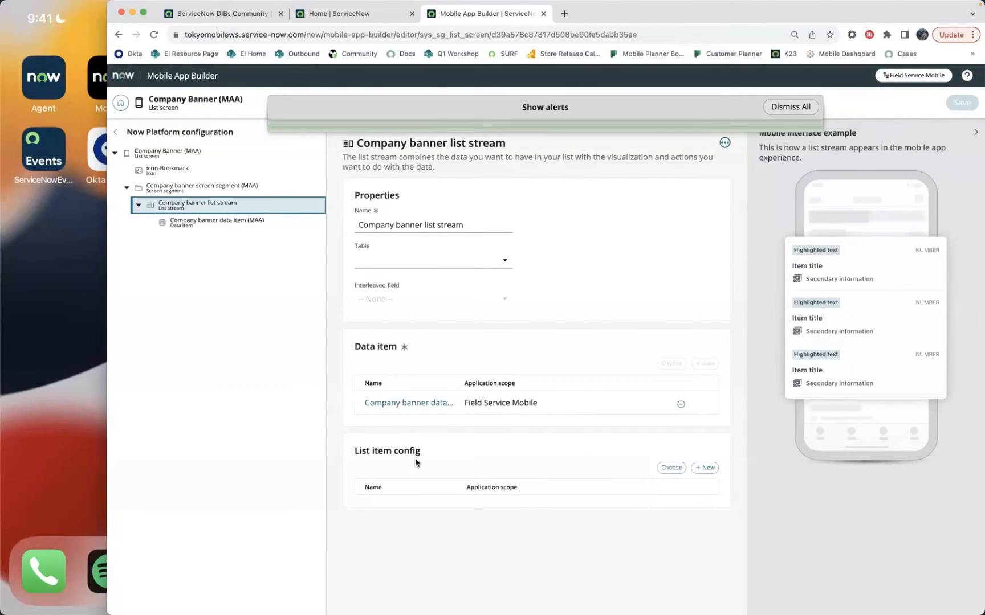
pyautogui.click(707, 469)
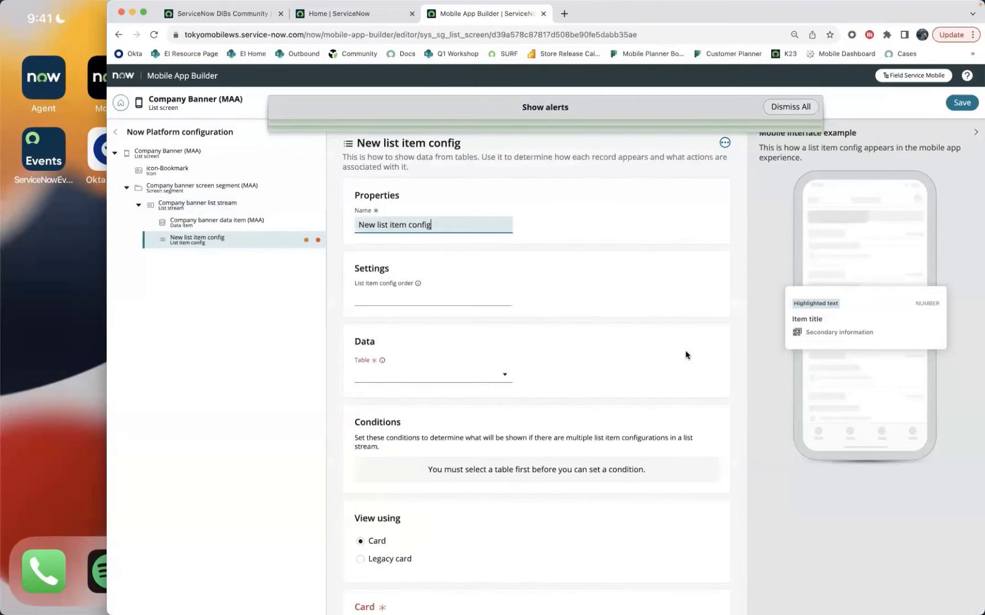
pyautogui.scroll(-2, 526, 354)
pyautogui.scroll(2, 526, 354)
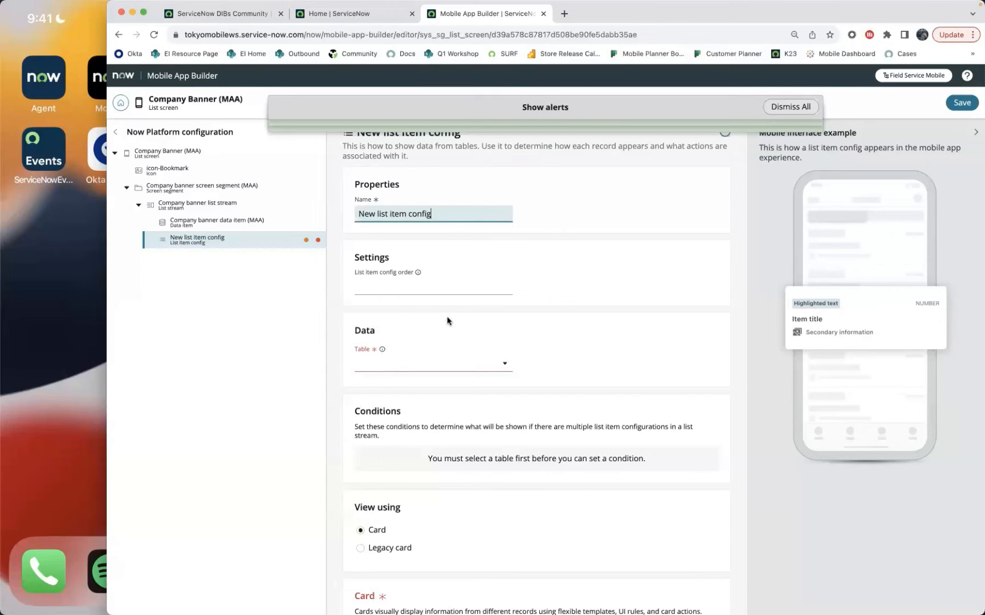
# Name the new list item config Company banner list item config (MAA).
pyautogui.doubleClick(360, 216)
pyautogui.write('Mobile banner')
pyautogui.press('BackSpace')
pyautogui.press('BackSpace')
pyautogui.press('BackSpace')
pyautogui.press('BackSpace')
pyautogui.press('BackSpace')
pyautogui.press('BackSpace')
pyautogui.press('BackSpace')
pyautogui.press('BackSpace')
pyautogui.press('BackSpace')
pyautogui.press('BackSpace')
pyautogui.press('BackSpace')
pyautogui.press('BackSpace')
pyautogui.press('BackSpace')
pyautogui.write('Company banner')
pyautogui.click(481, 215)
pyautogui.write('(MAA')
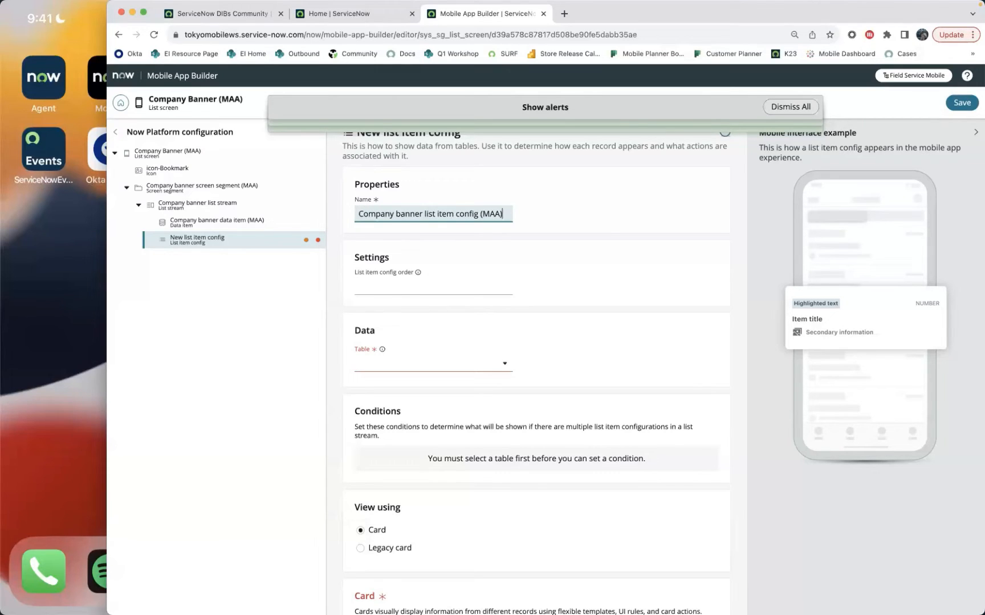
pyautogui.click(605, 276)
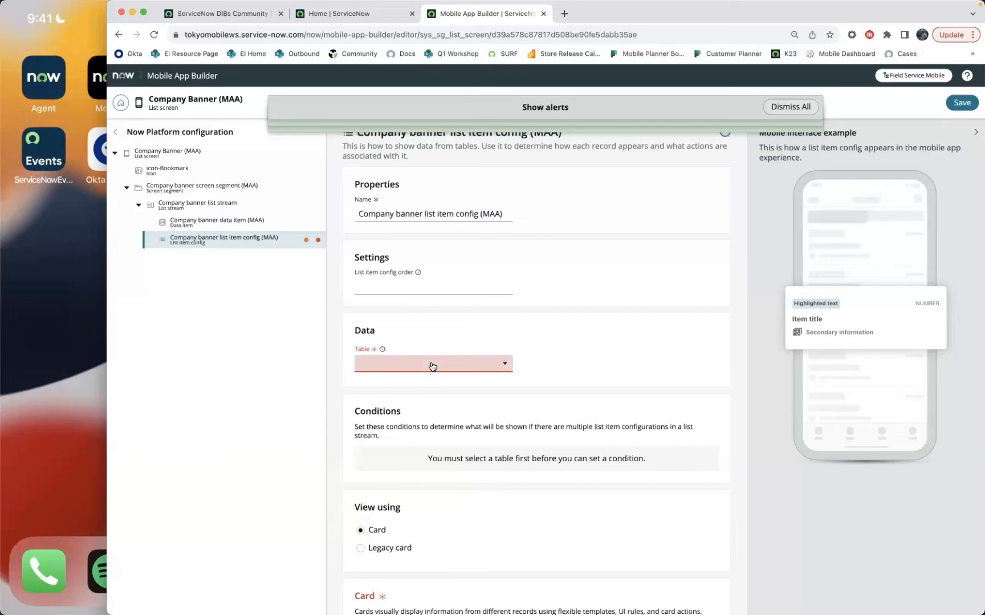
# Set the list item config's table to Mobile Content.
pyautogui.click(432, 367)
pyautogui.write('m')
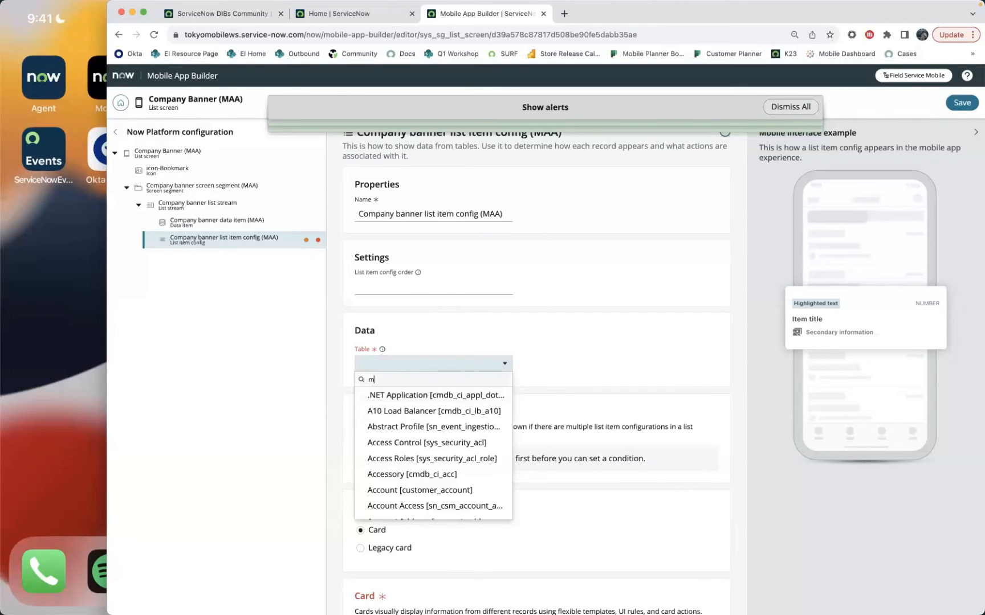
pyautogui.write('obile content')
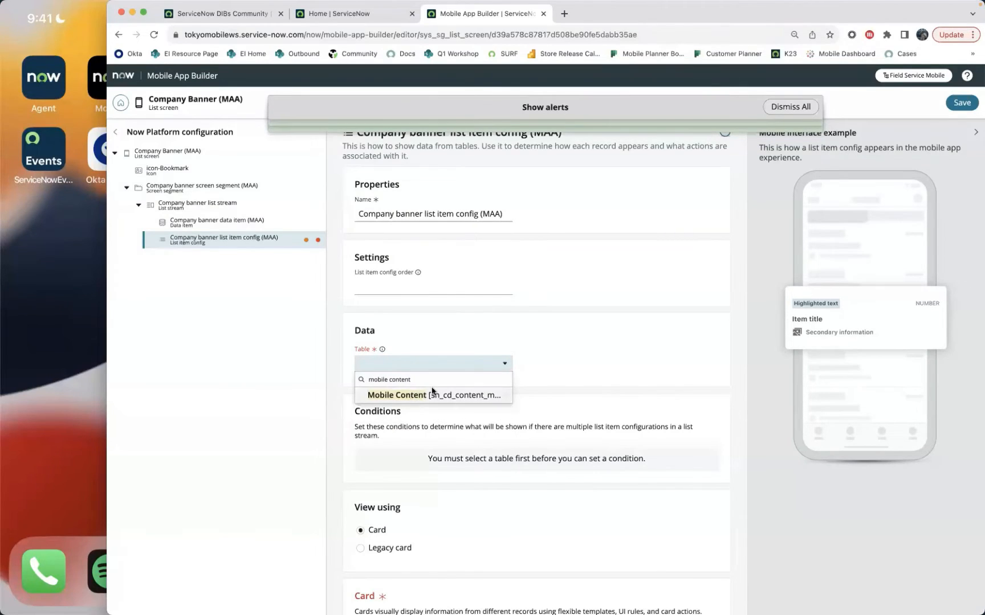
pyautogui.click(415, 396)
# Create a new card for the list item config and name it Company banner view config (MAA).
pyautogui.scroll(-2, 604, 342)
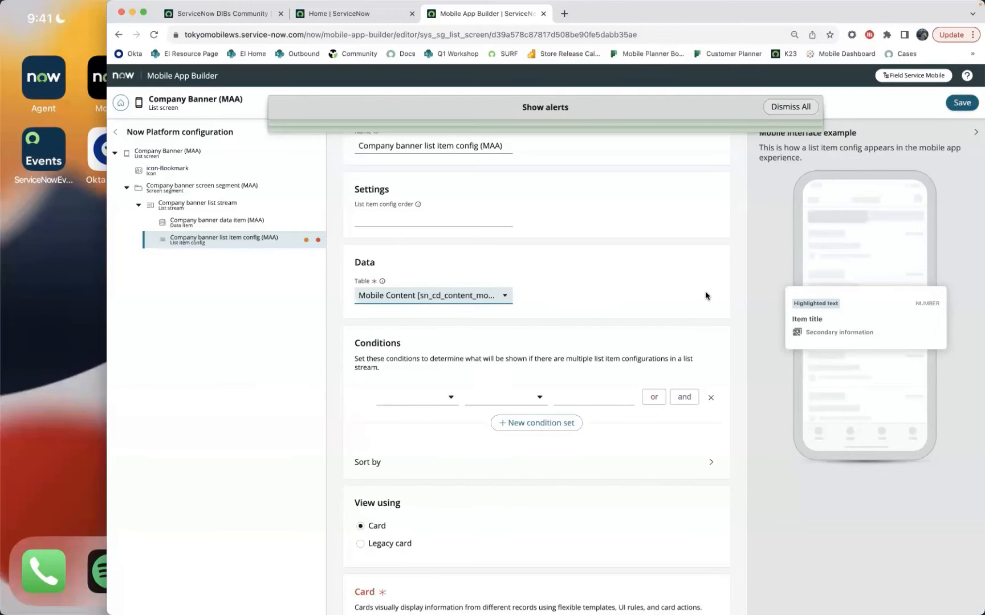
pyautogui.scroll(-10, 704, 292)
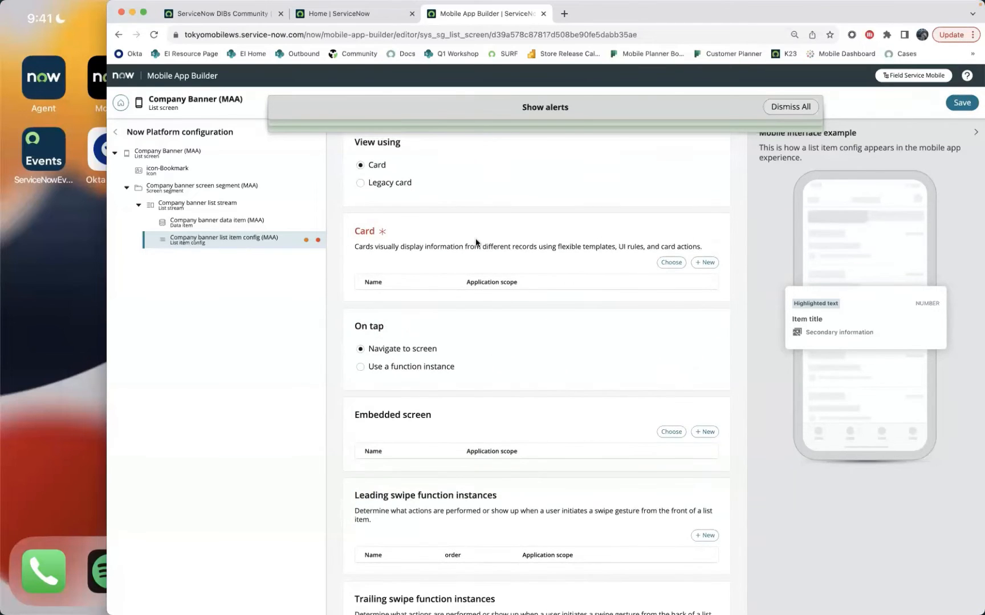
pyautogui.click(705, 262)
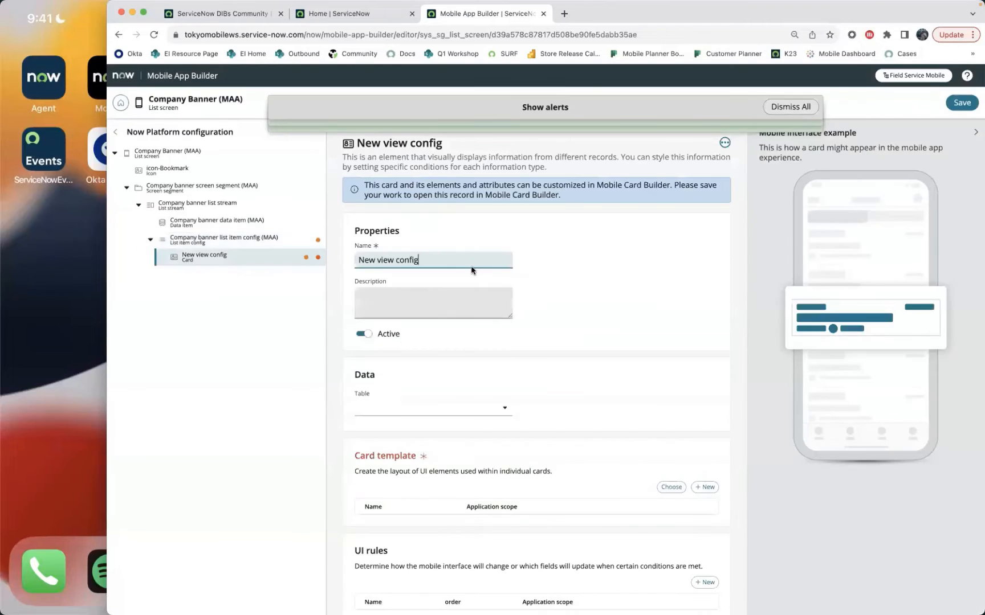
pyautogui.doubleClick(360, 259)
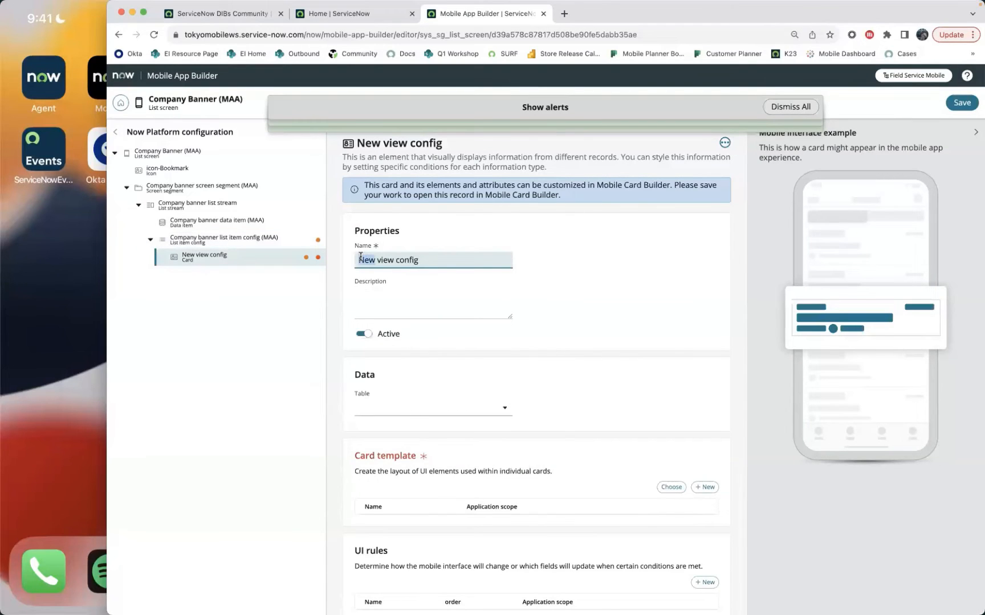
pyautogui.write('Company banner')
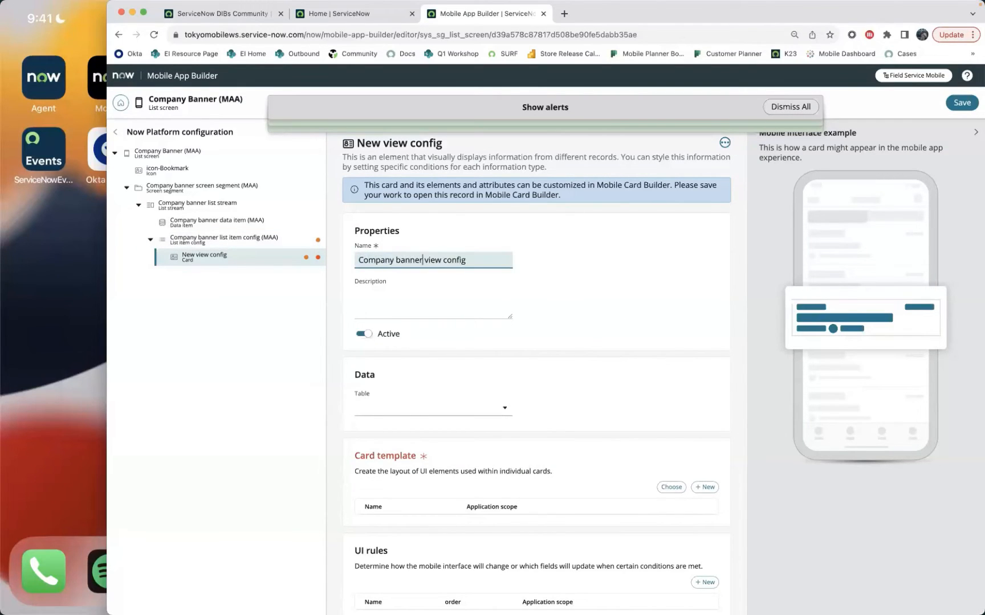
pyautogui.write(' view config (MAA)')
pyautogui.scroll(-1, 644, 384)
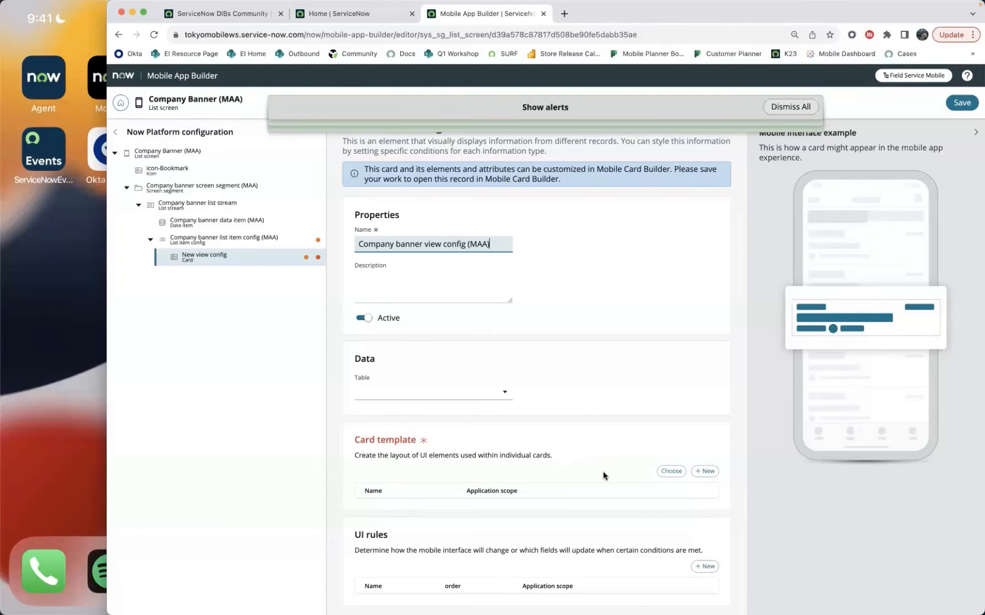
pyautogui.click(670, 472)
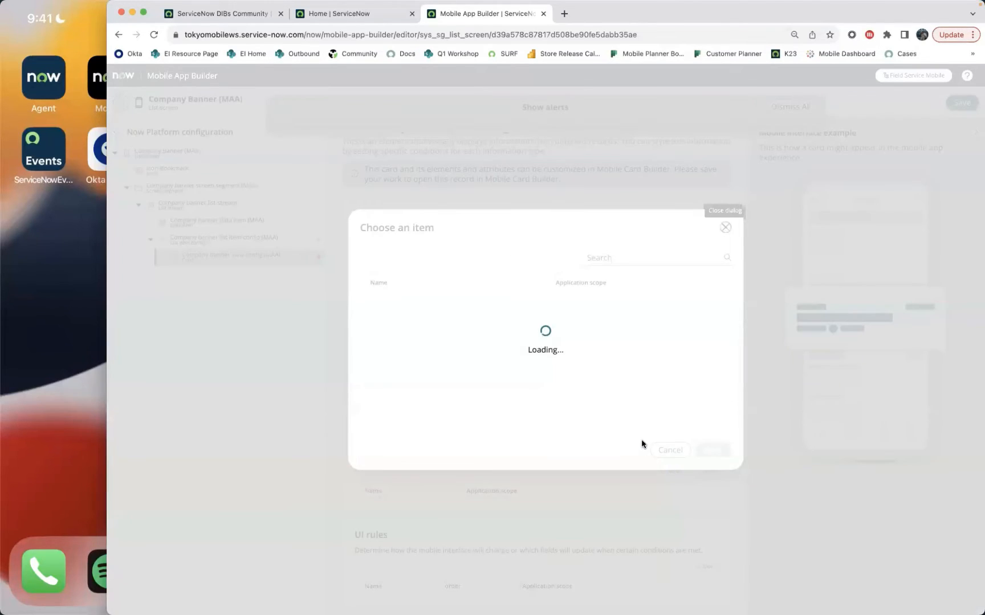
pyautogui.scroll(-5, 594, 366)
pyautogui.scroll(5, 595, 366)
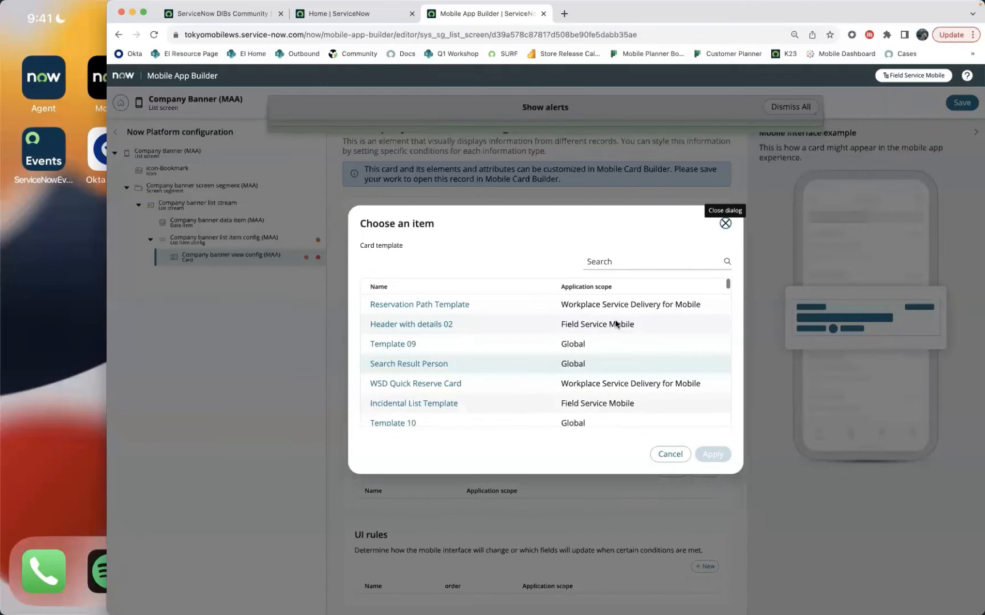
pyautogui.click(725, 224)
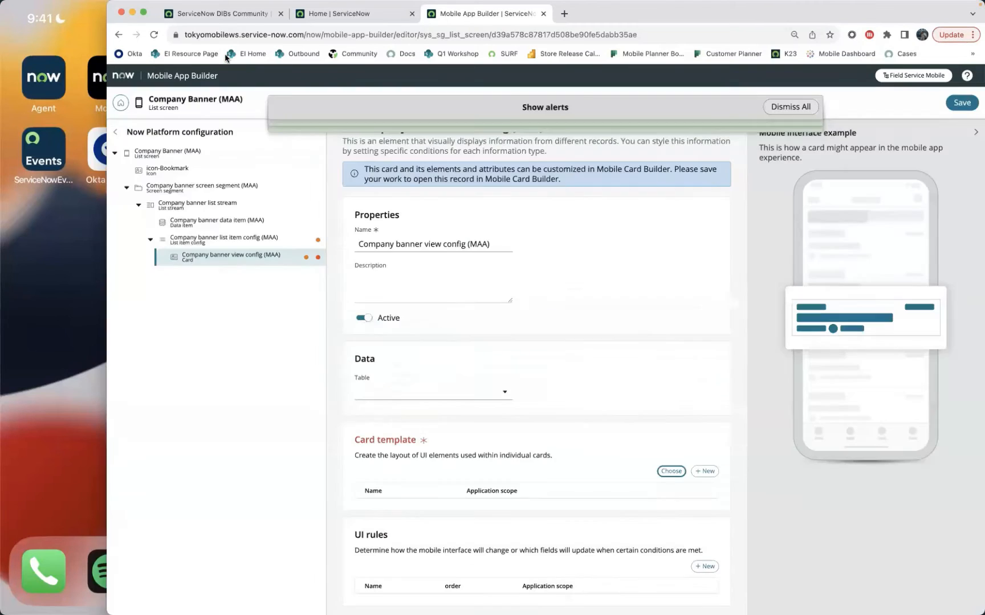
# Find Mobile Card Builder from the ServiceNow home page by searching for card, and open it.
pyautogui.click(218, 18)
pyautogui.click(315, 16)
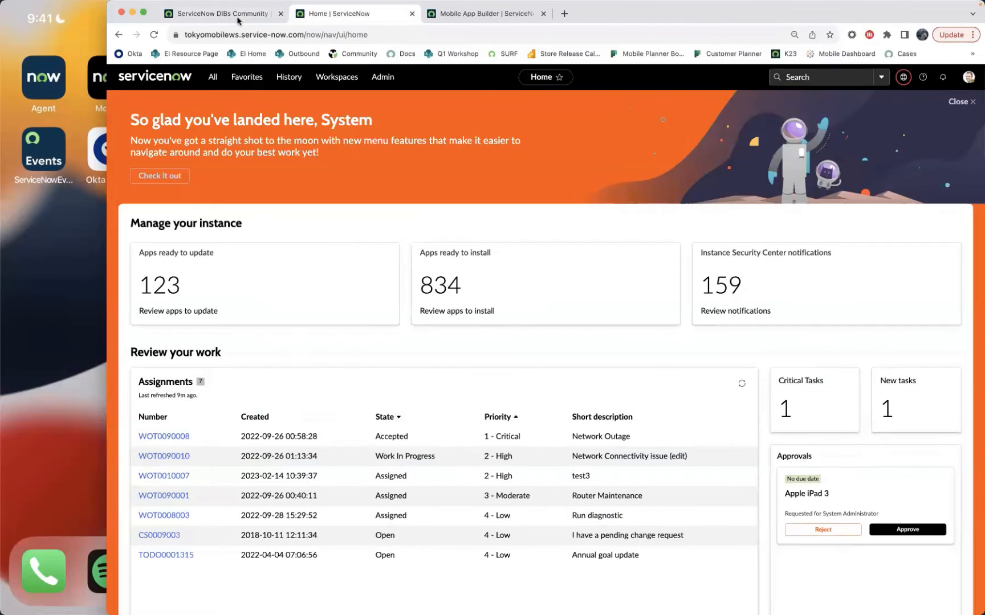
pyautogui.click(211, 78)
pyautogui.doubleClick(194, 104)
pyautogui.write('card')
pyautogui.click(226, 141)
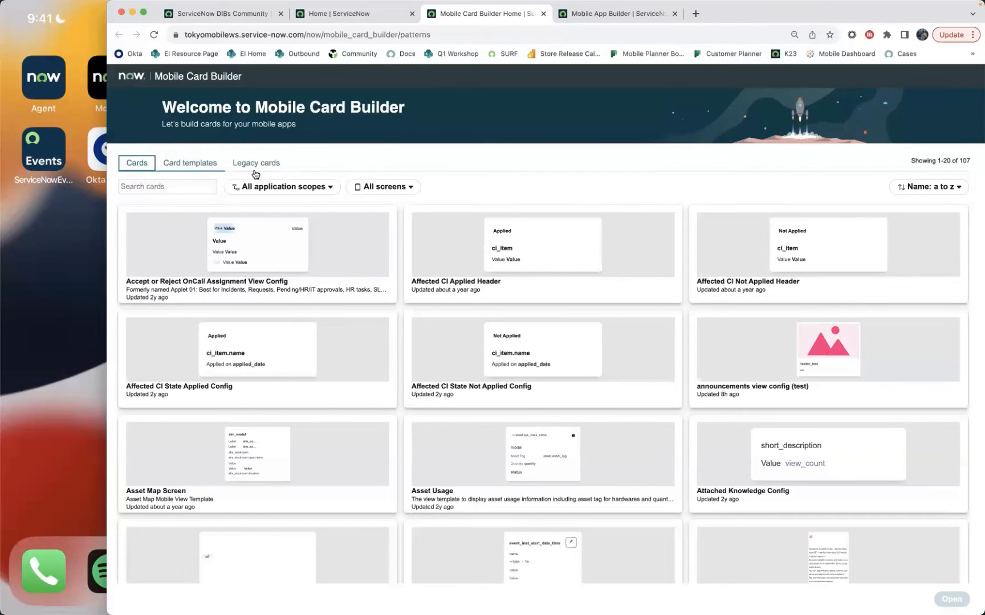
# Search the card templates for announce and open the Banner Announcements template.
pyautogui.click(180, 164)
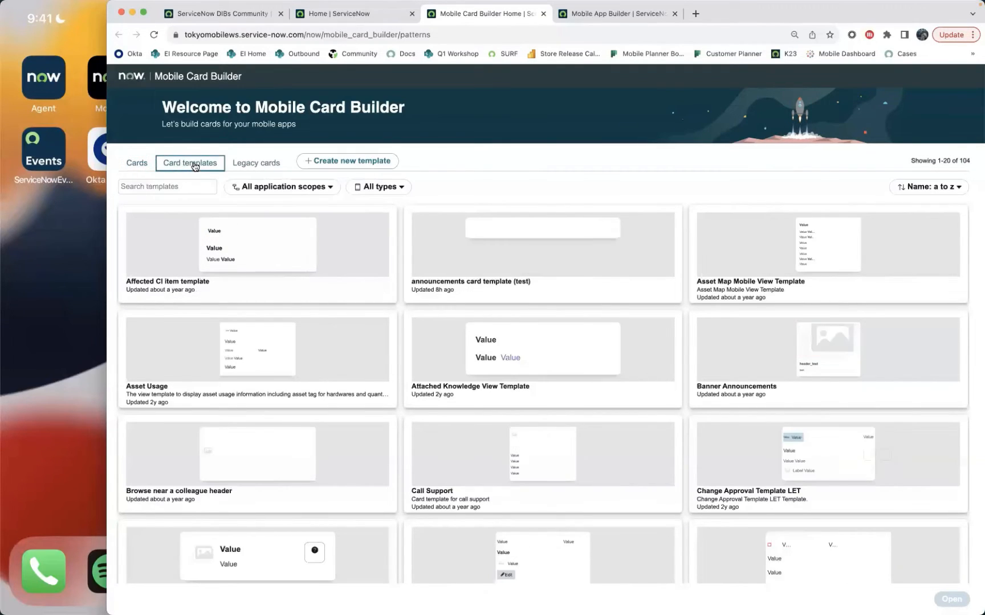
pyautogui.scroll(-10, 396, 245)
pyautogui.scroll(-15, 396, 245)
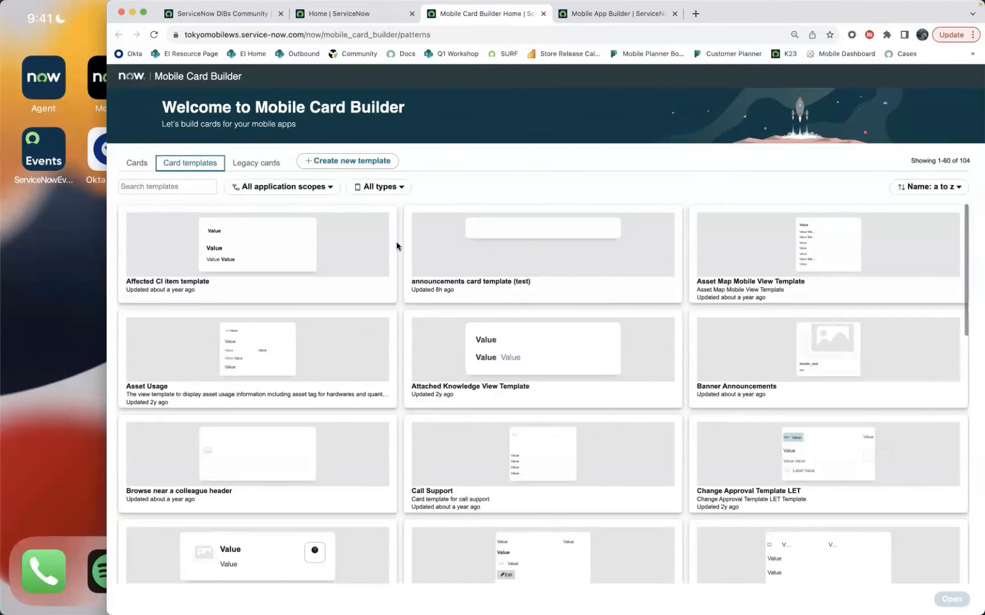
pyautogui.click(183, 187)
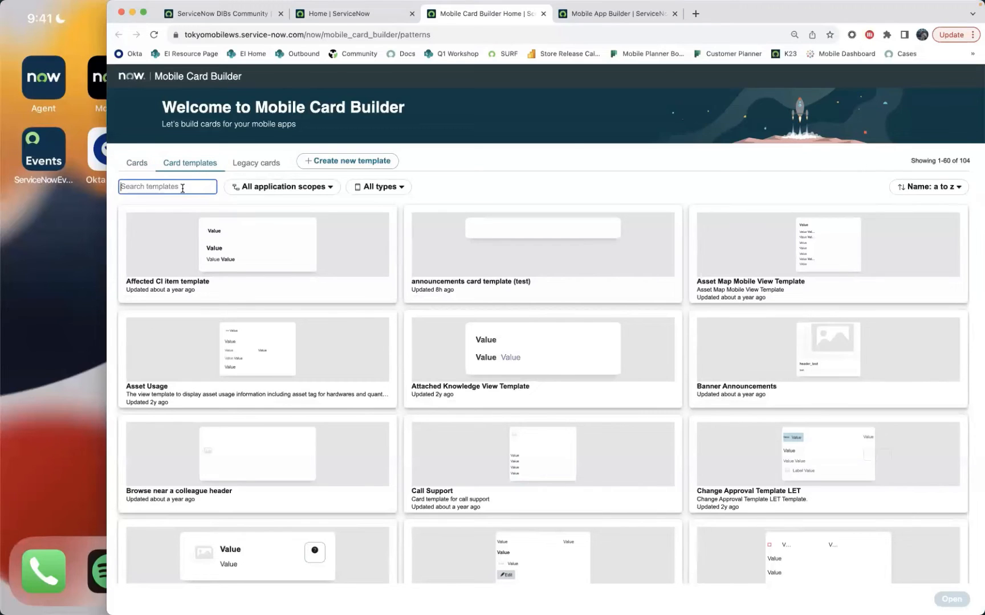
pyautogui.write('announce')
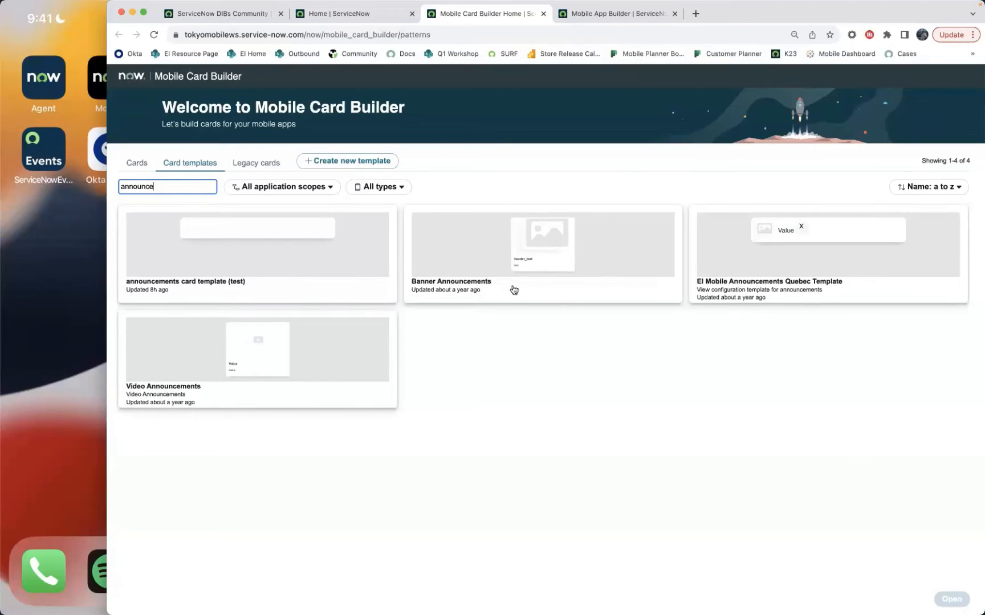
pyautogui.click(526, 271)
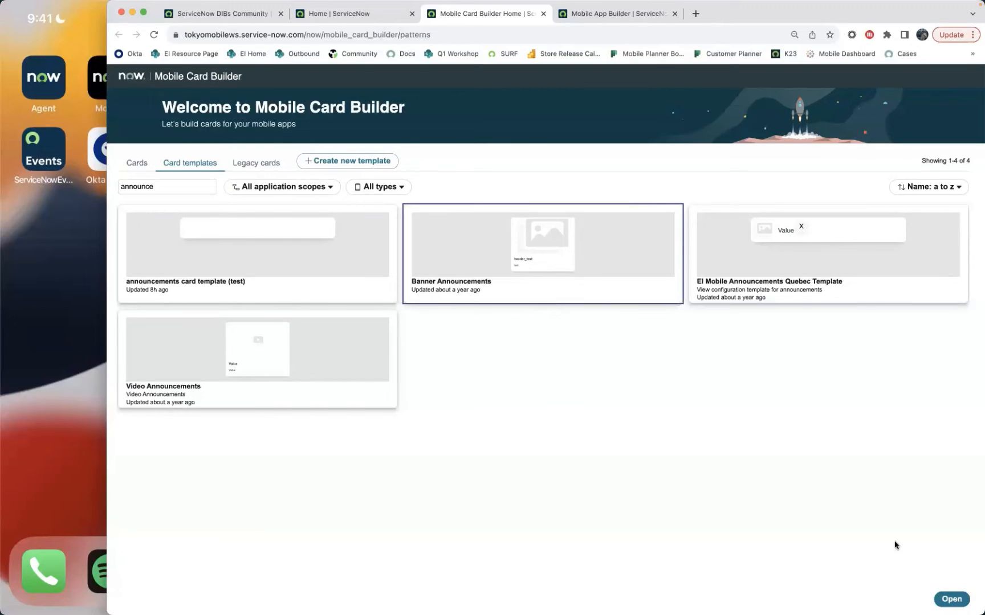
pyautogui.click(960, 598)
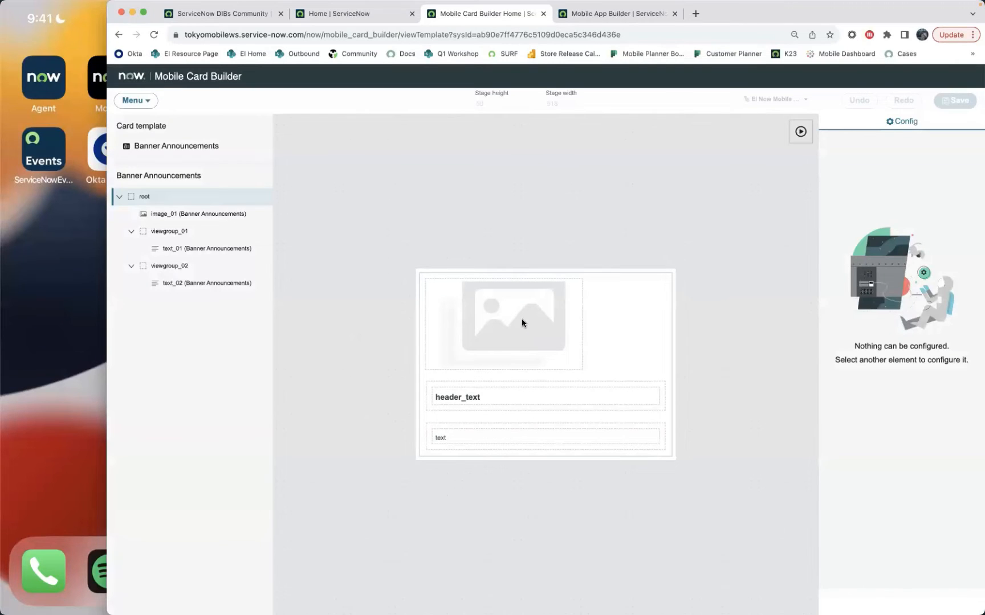
# Examine the Banner Announcements template's image, header text and text elements, and compare them with the fields of the DIBs Community banner record.
pyautogui.click(522, 323)
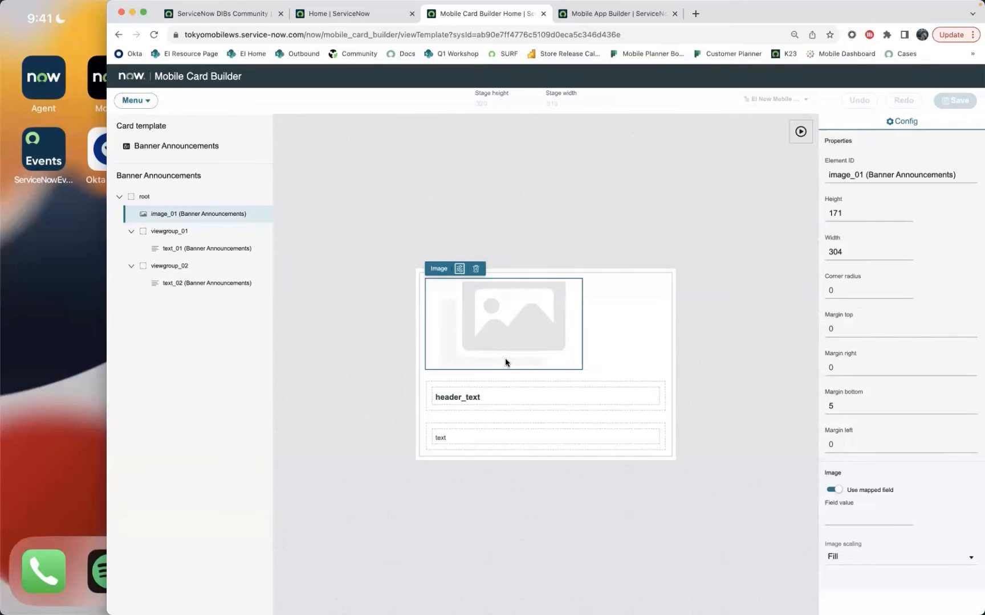
pyautogui.click(495, 393)
pyautogui.click(464, 437)
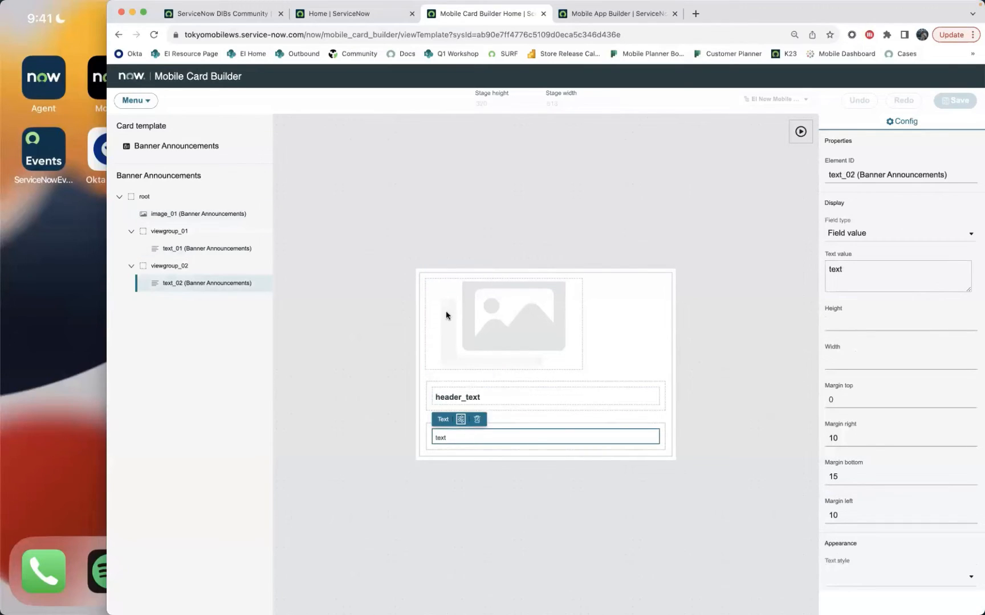
pyautogui.click(222, 13)
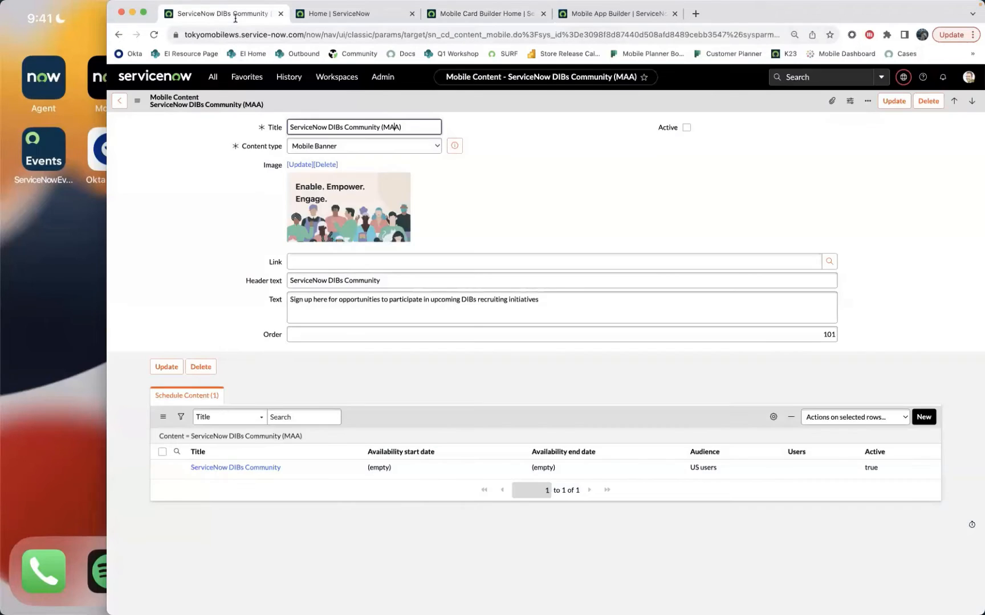
pyautogui.click(476, 14)
pyautogui.click(216, 7)
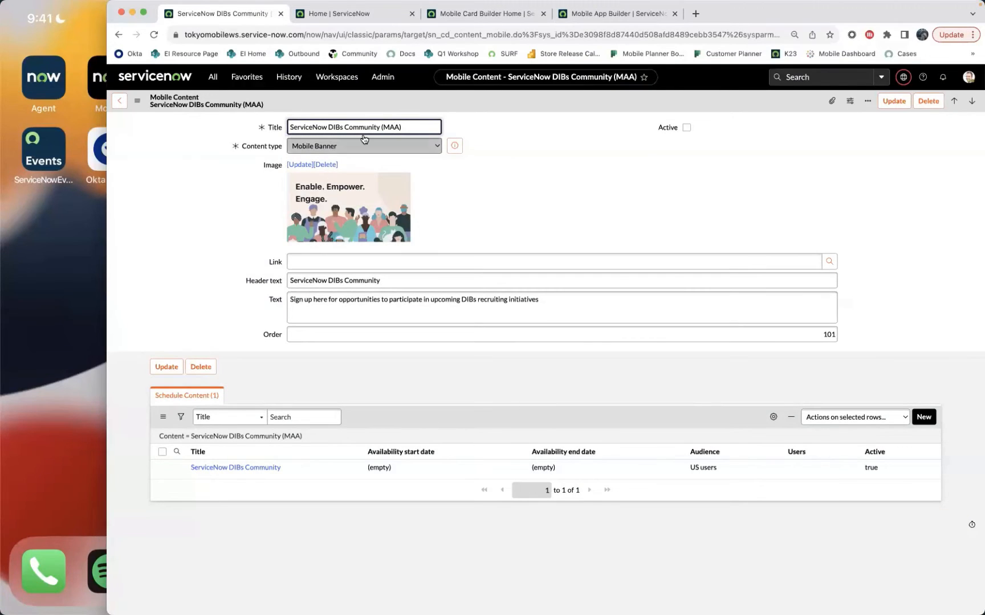
pyautogui.click(468, 14)
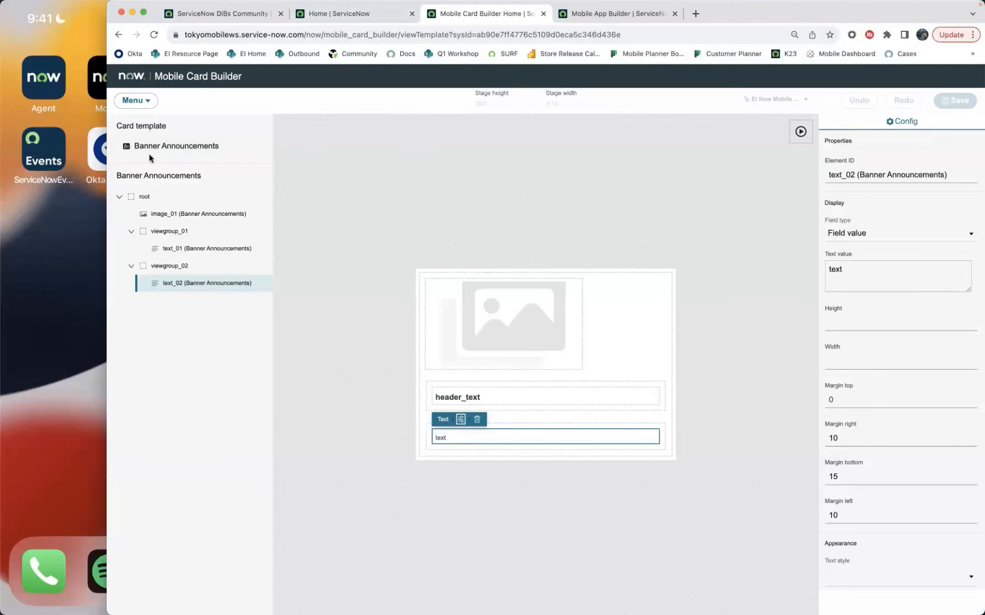
# In Mobile App Builder, assign the Banner Announcements card template to the Company banner view config (MAA) card and save.
pyautogui.click(601, 17)
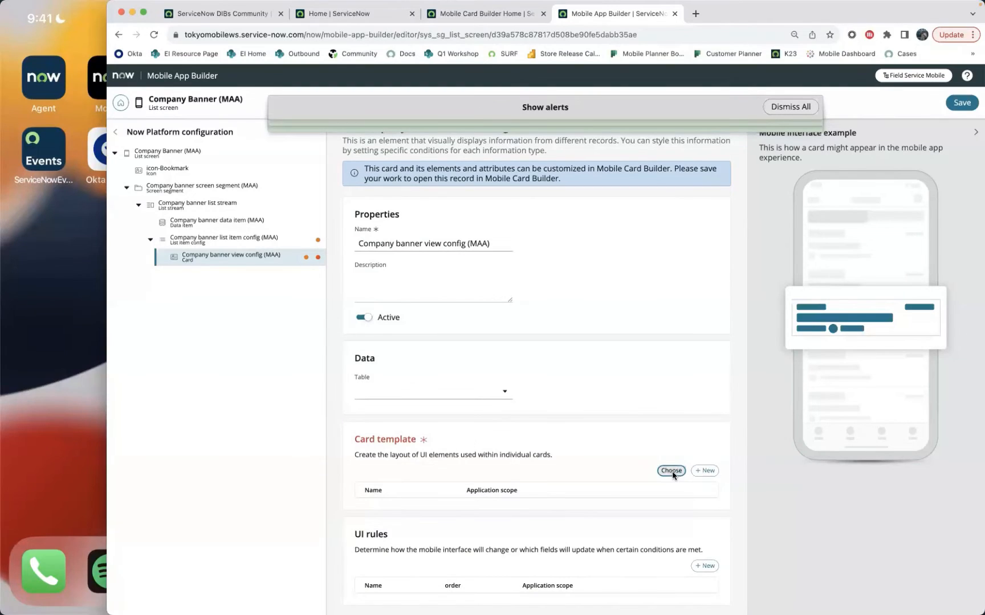
pyautogui.click(671, 472)
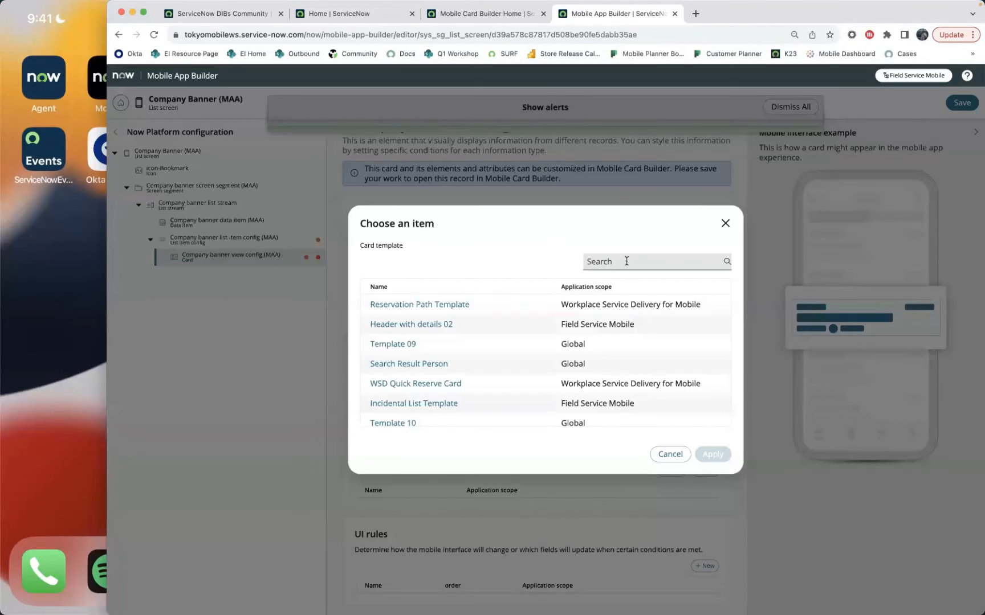
pyautogui.click(627, 261)
pyautogui.write('banner announce')
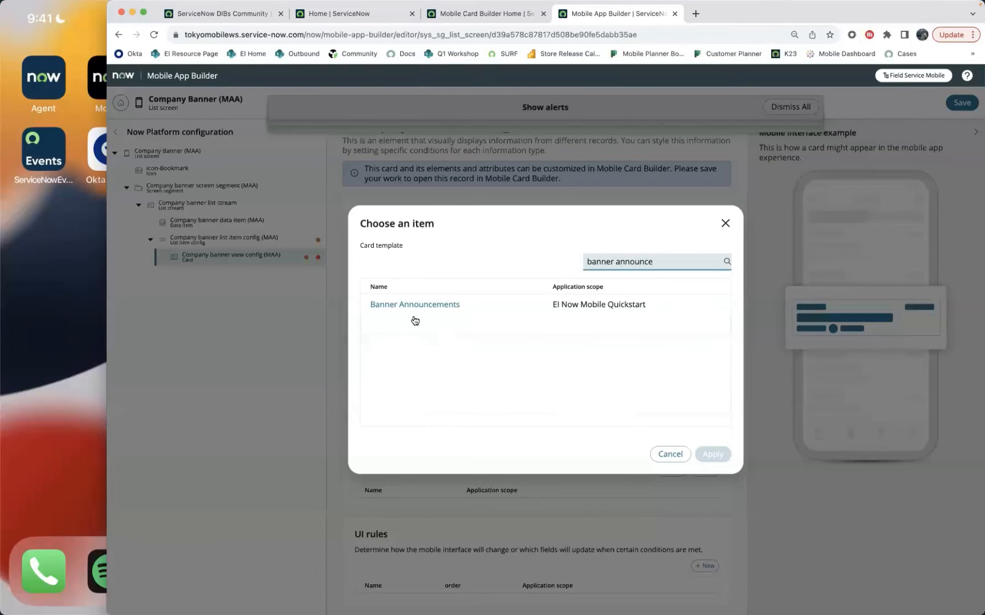
pyautogui.click(414, 306)
pyautogui.click(713, 454)
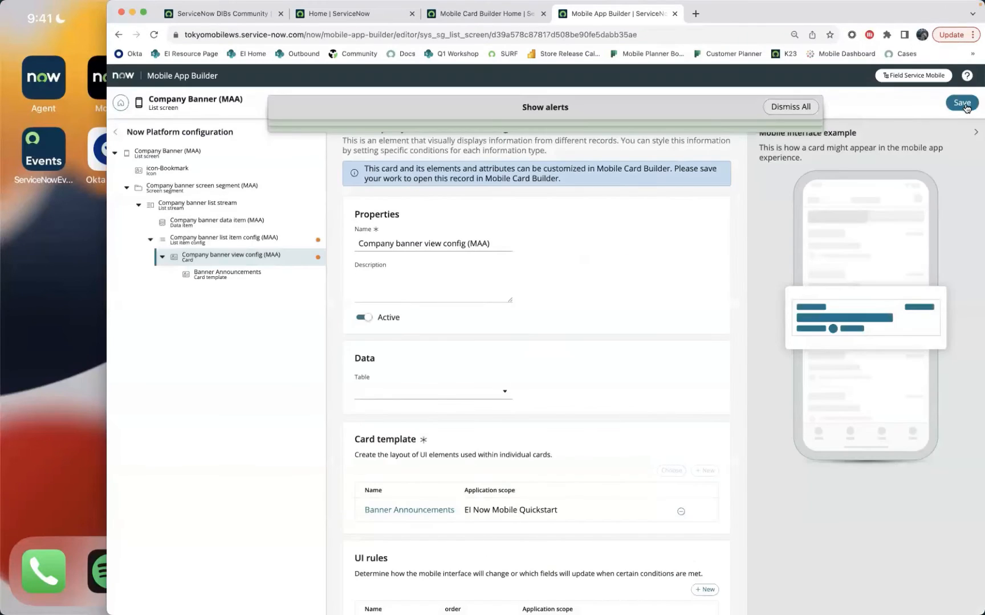
pyautogui.click(961, 105)
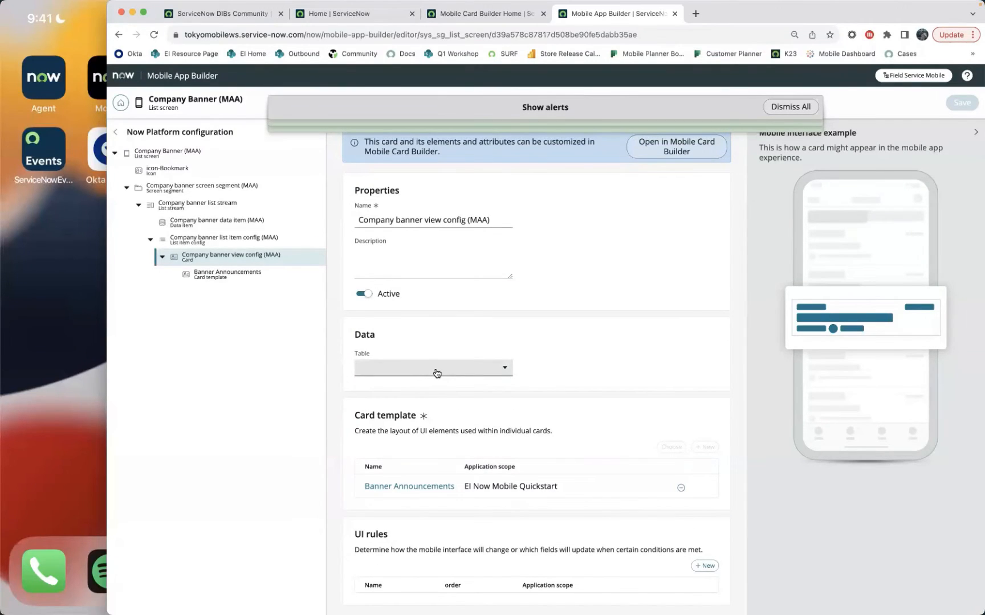
# Set the card's table to Mobile Content and save the list screen.
pyautogui.click(395, 373)
pyautogui.click(410, 384)
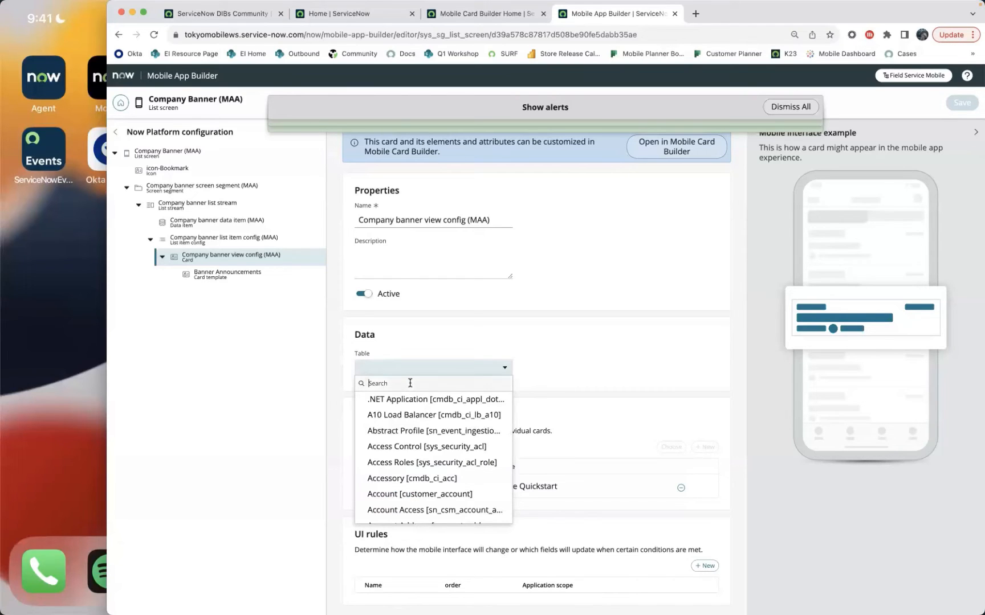
pyautogui.write('mobile content')
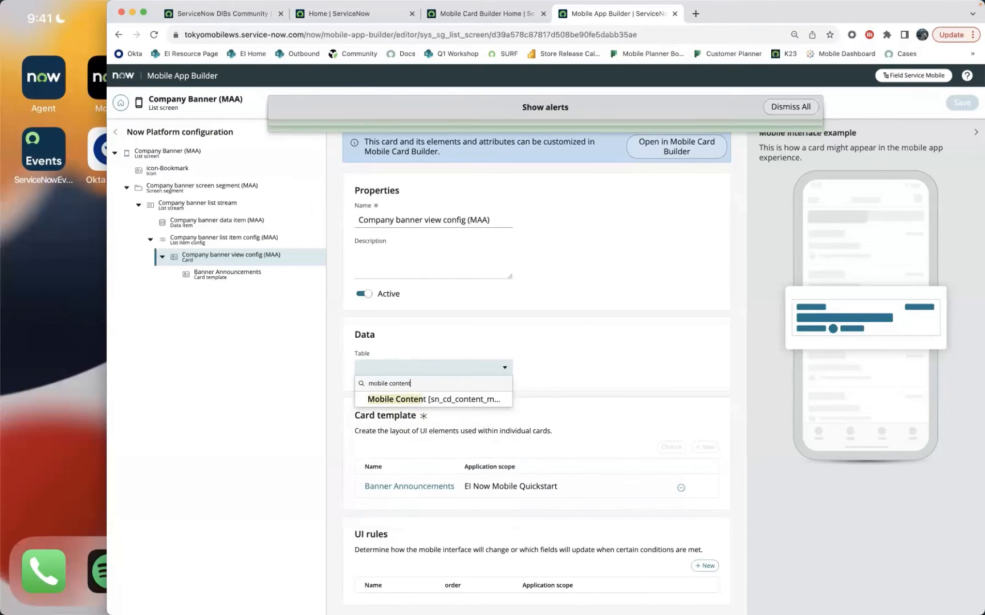
pyautogui.click(406, 400)
pyautogui.click(973, 106)
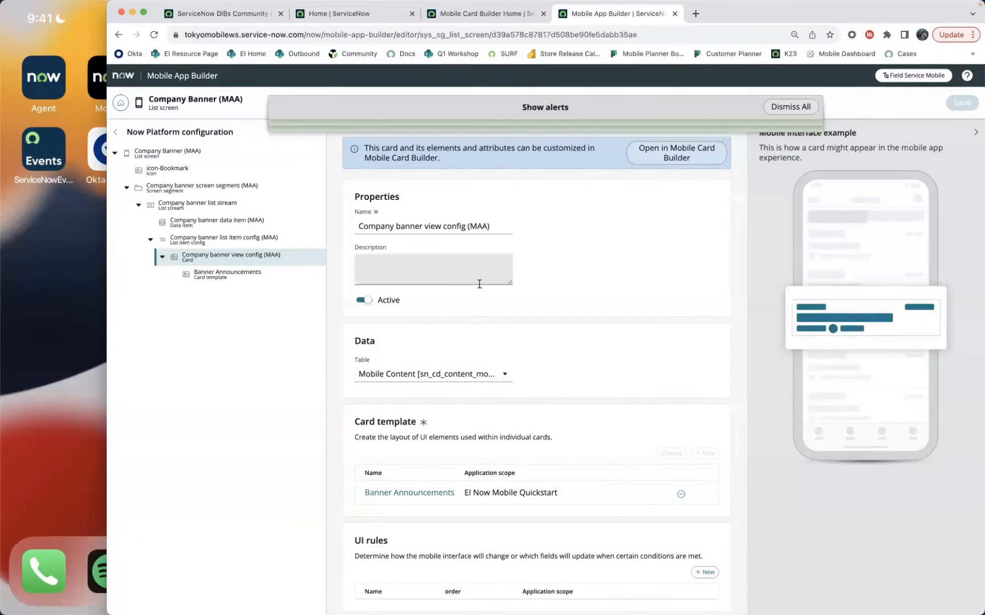
# Review the list item config's settings and open its Company banner view config (MAA) card in Mobile Card Builder.
pyautogui.scroll(-1, 519, 448)
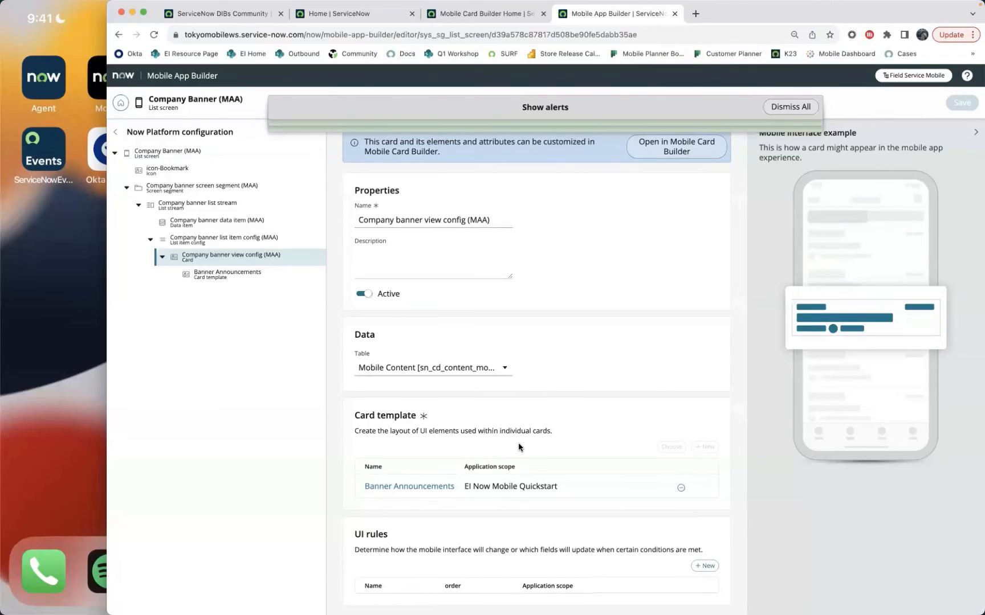
pyautogui.scroll(2, 519, 448)
pyautogui.click(235, 241)
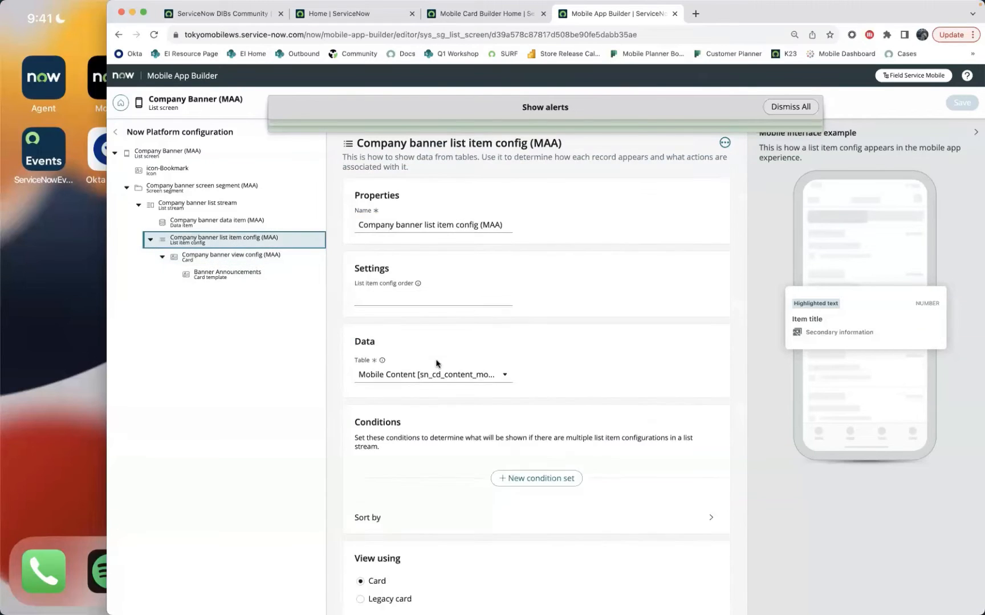
pyautogui.scroll(-6, 437, 363)
pyautogui.click(402, 378)
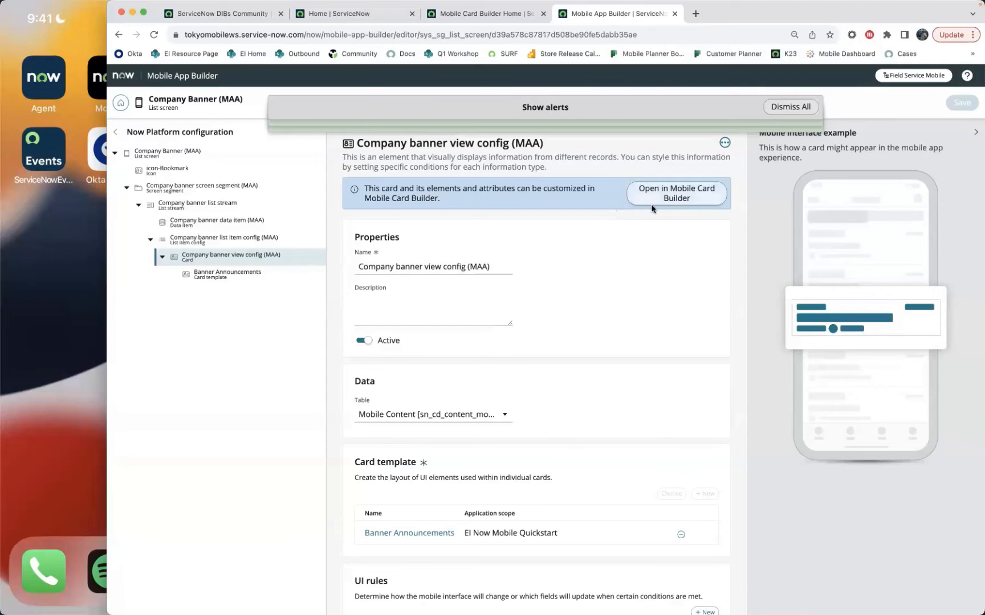
pyautogui.click(664, 200)
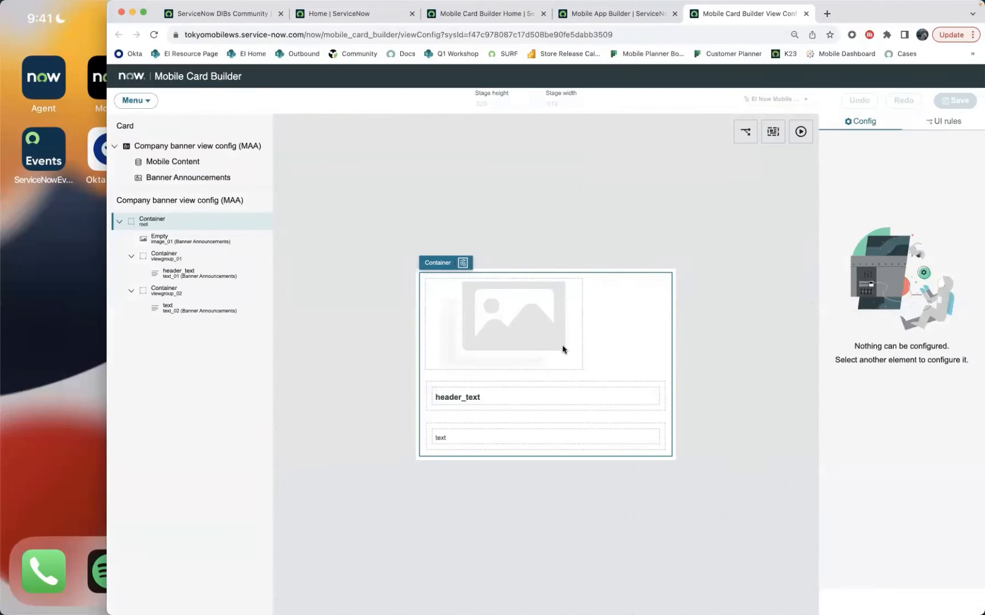
# Map the card's image element to the Image field, checking it against the banner record, and save the card.
pyautogui.click(529, 342)
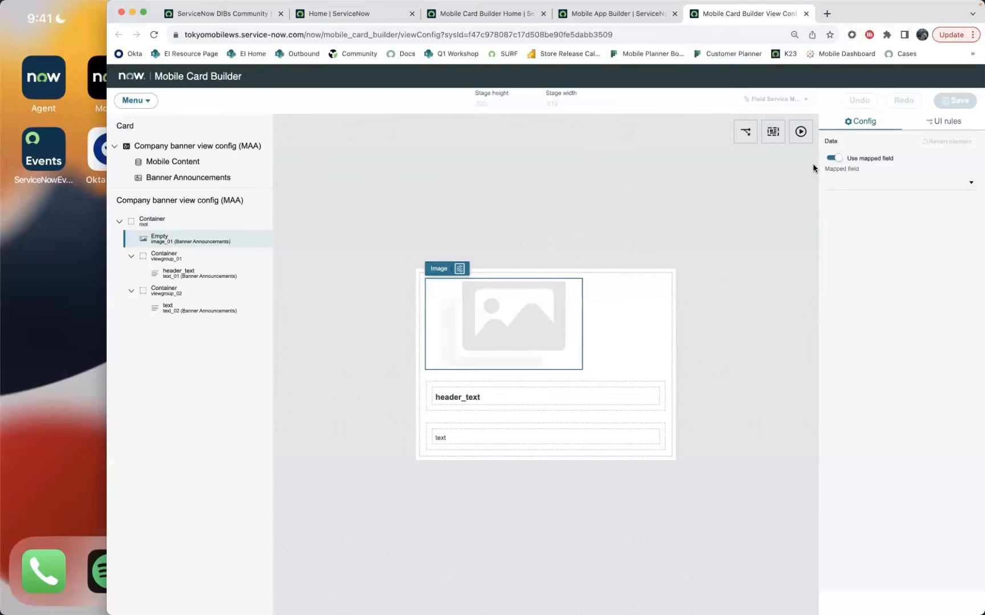
pyautogui.click(878, 187)
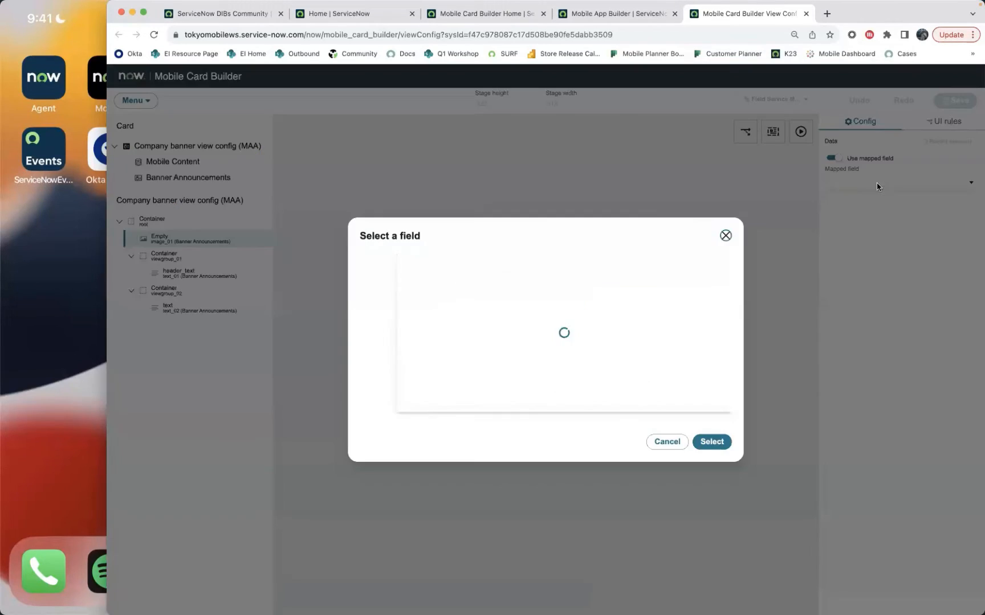
pyautogui.click(349, 17)
pyautogui.click(222, 21)
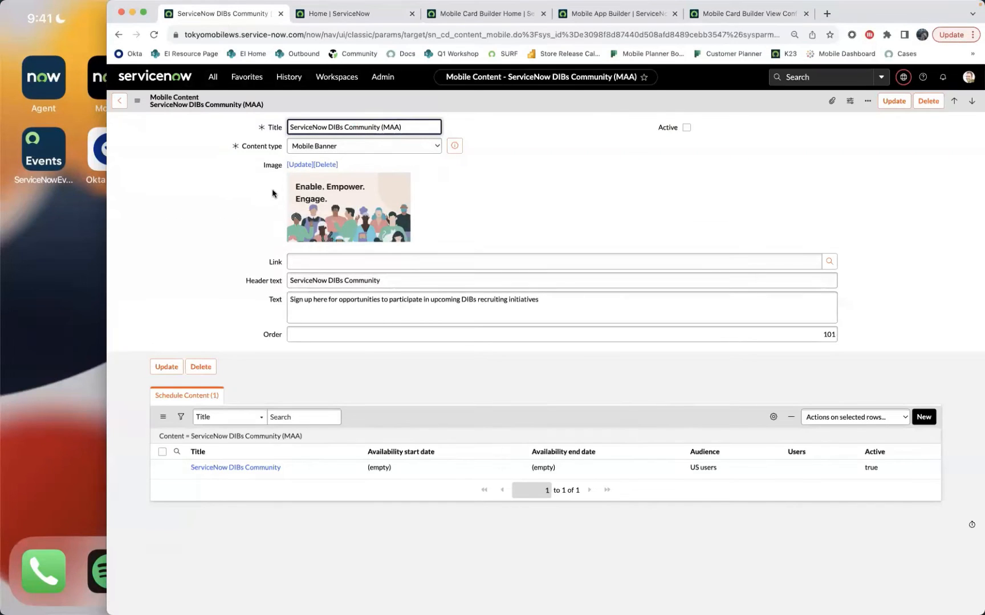
pyautogui.click(742, 16)
pyautogui.click(448, 261)
pyautogui.write('imge')
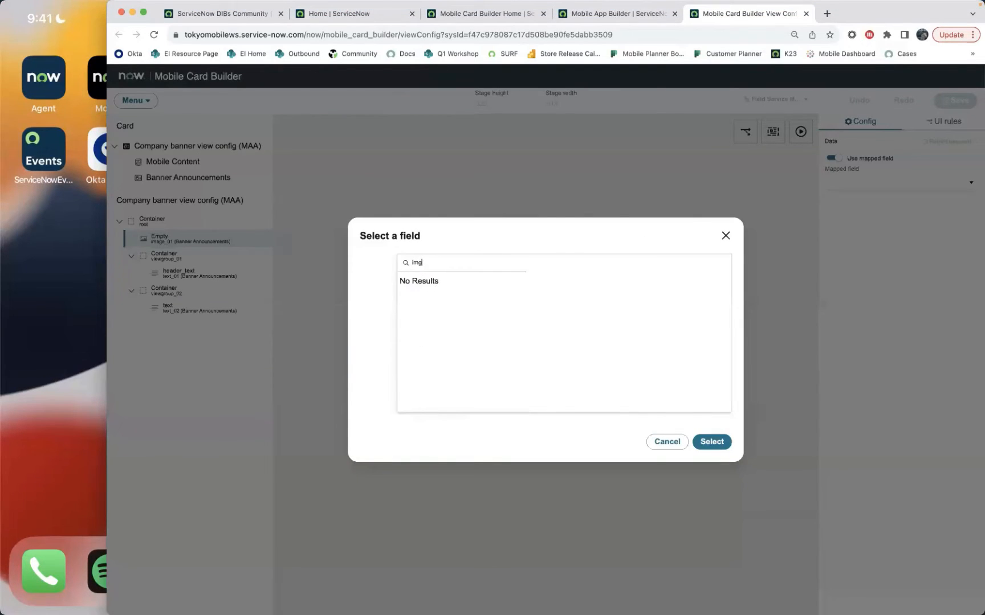
pyautogui.press('BackSpace')
pyautogui.write('age')
pyautogui.click(424, 282)
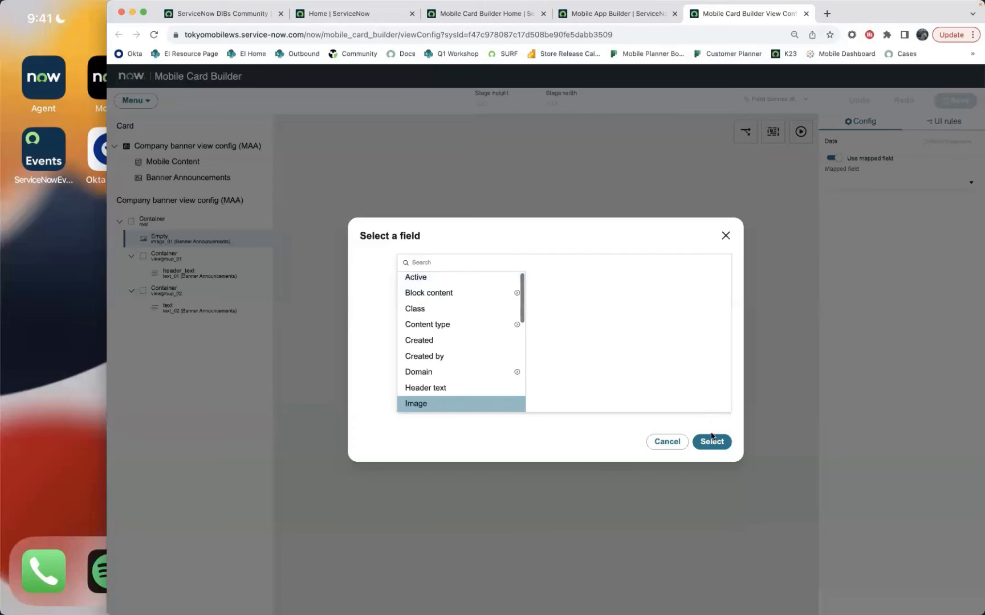
pyautogui.click(713, 441)
pyautogui.click(957, 101)
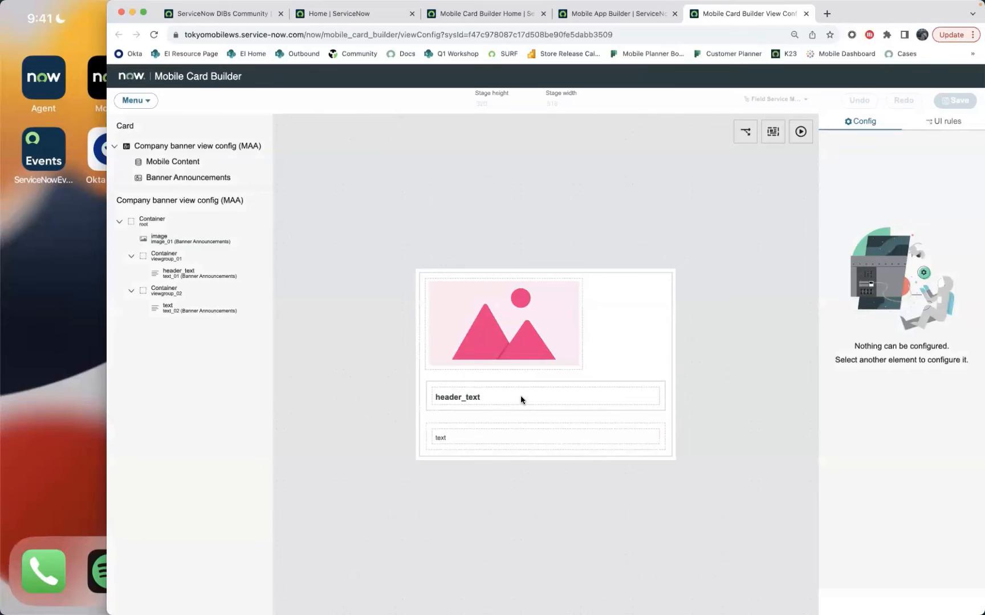
# Check the field mappings of the header_text and text elements in the Company banner view config (MAA) card.
pyautogui.click(521, 398)
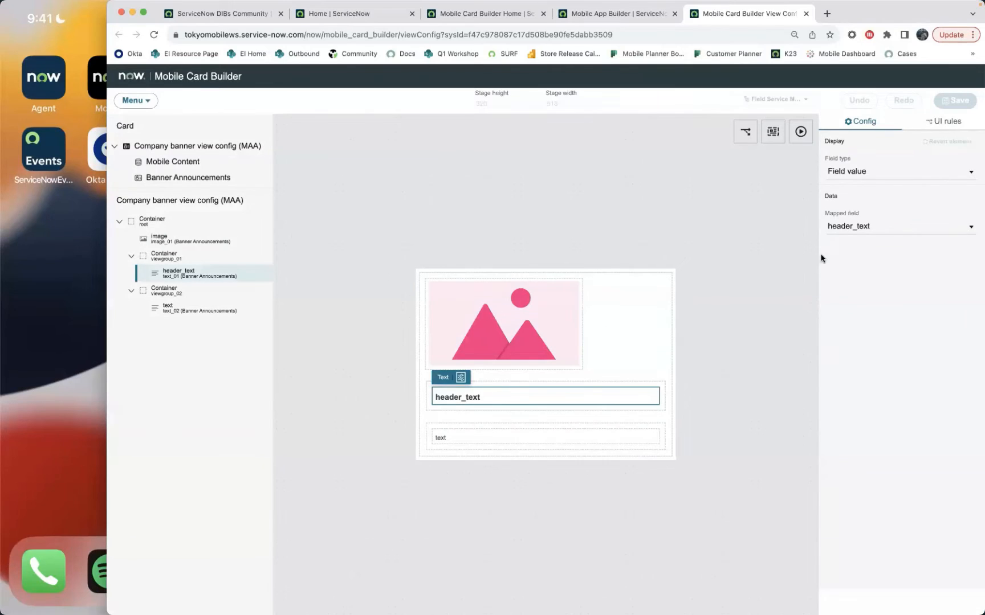
pyautogui.click(449, 438)
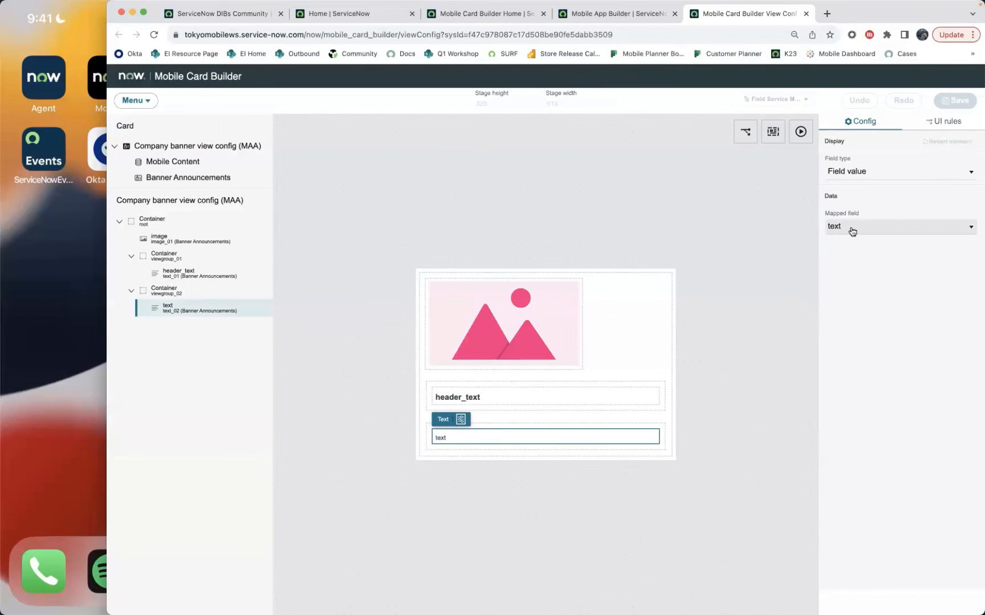
pyautogui.click(724, 308)
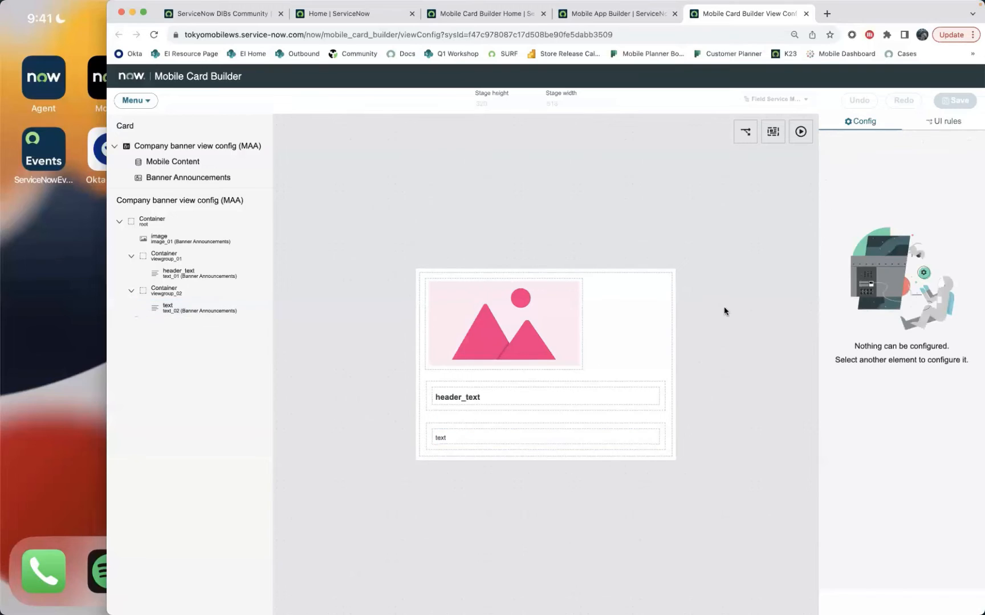
# Switch to Mobile App Builder, review the card's settings, and narrow the browser window to reveal the phone mirror beside it.
pyautogui.click(588, 14)
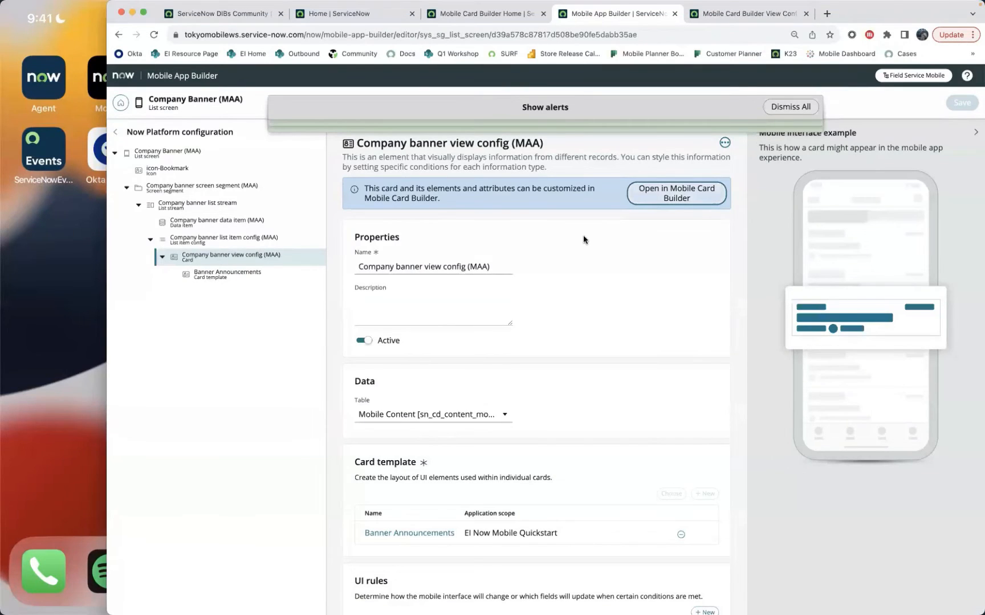
pyautogui.scroll(-2, 568, 379)
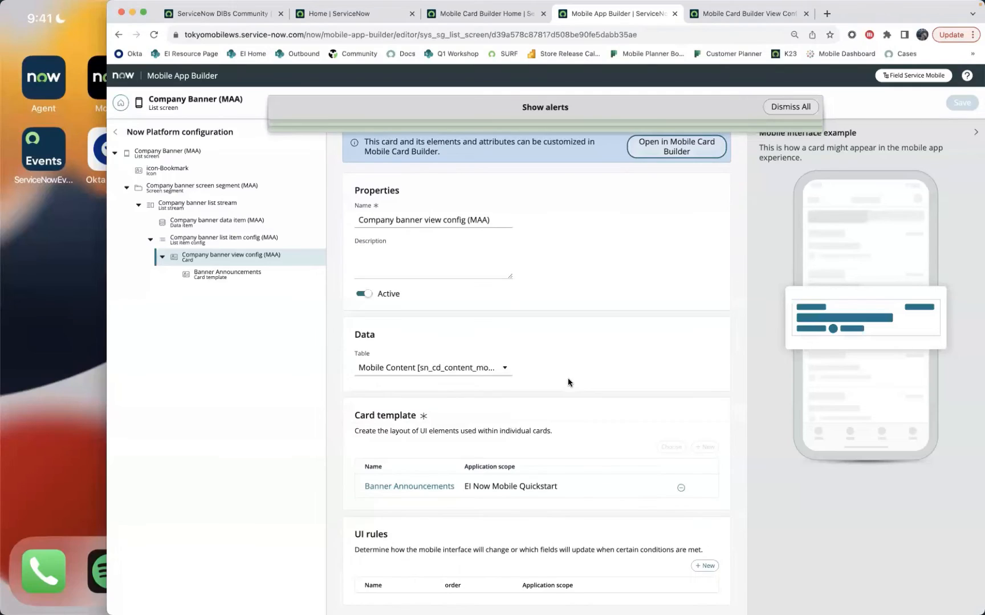
pyautogui.scroll(2, 567, 378)
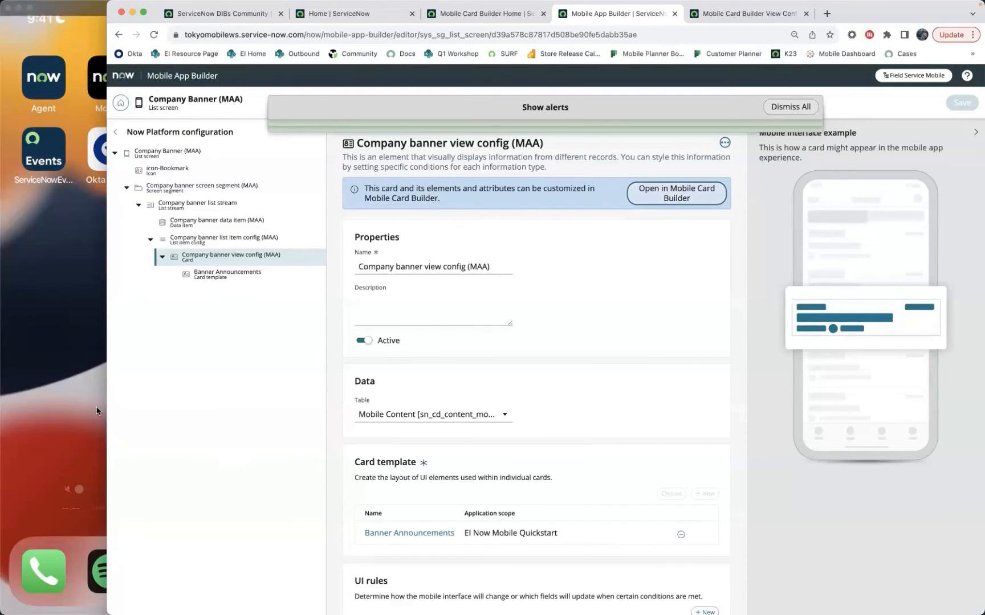
pyautogui.moveTo(107, 400); pyautogui.dragTo(282, 414)
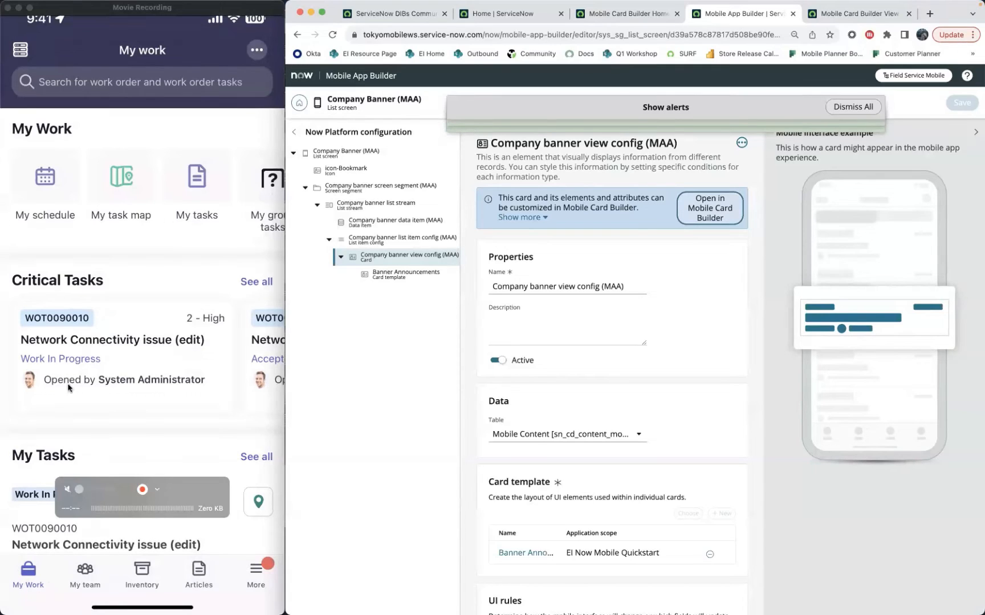
# Go back to the Field Service Mobile screens, search for "my work" and open the My work launcher screen.
pyautogui.click(300, 103)
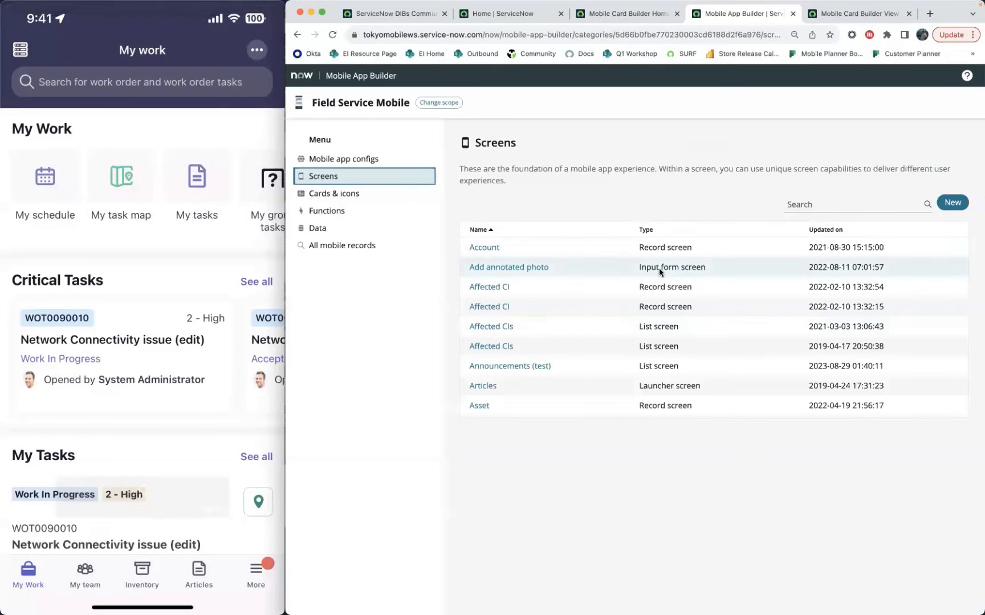
pyautogui.click(851, 206)
pyautogui.write('my work')
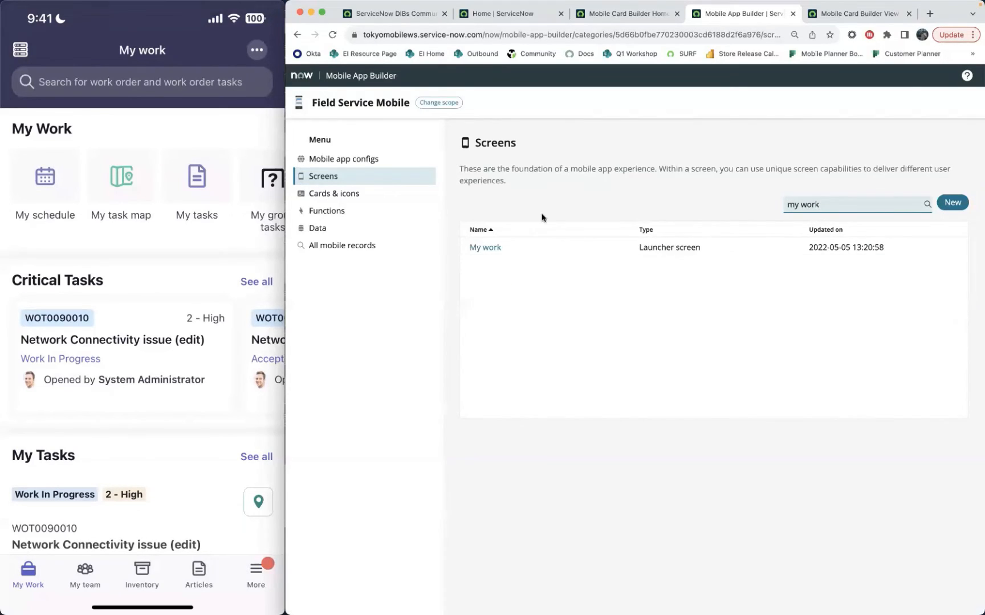
pyautogui.click(487, 250)
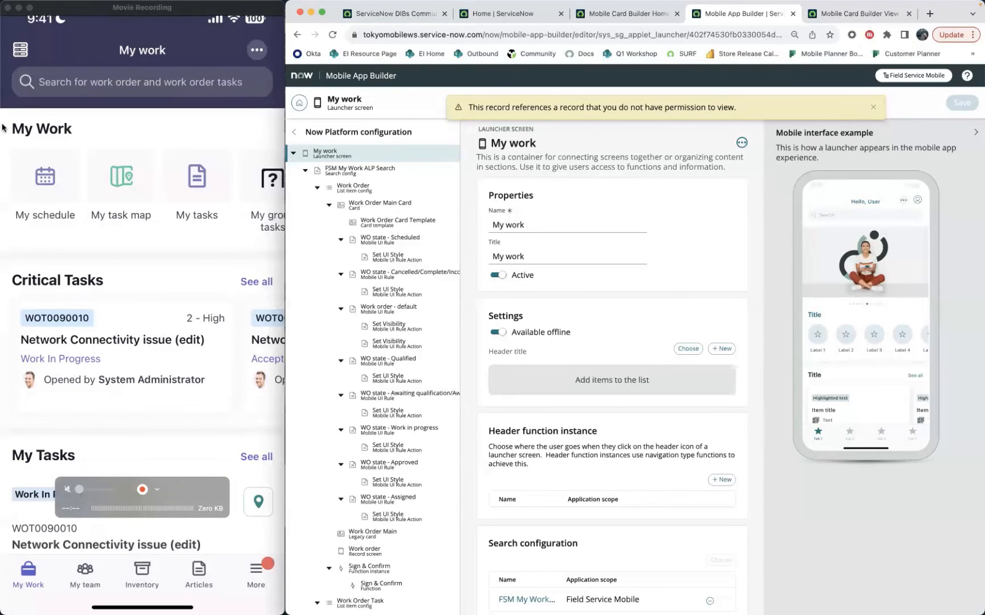
# Add a new launcher section of type Record to the My work launcher screen.
pyautogui.scroll(-2, 671, 359)
pyautogui.scroll(2, 671, 359)
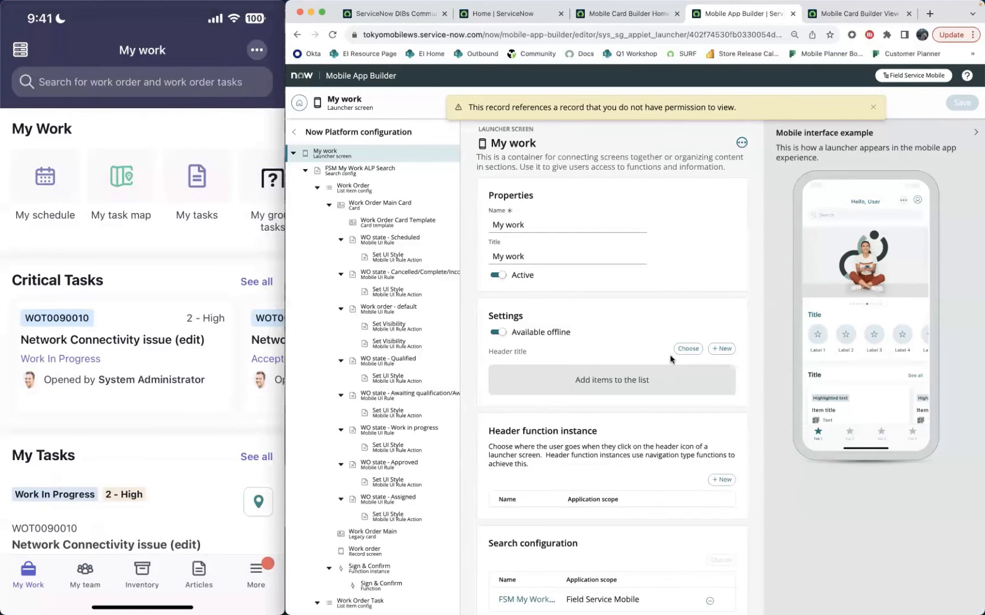
pyautogui.scroll(-7, 638, 295)
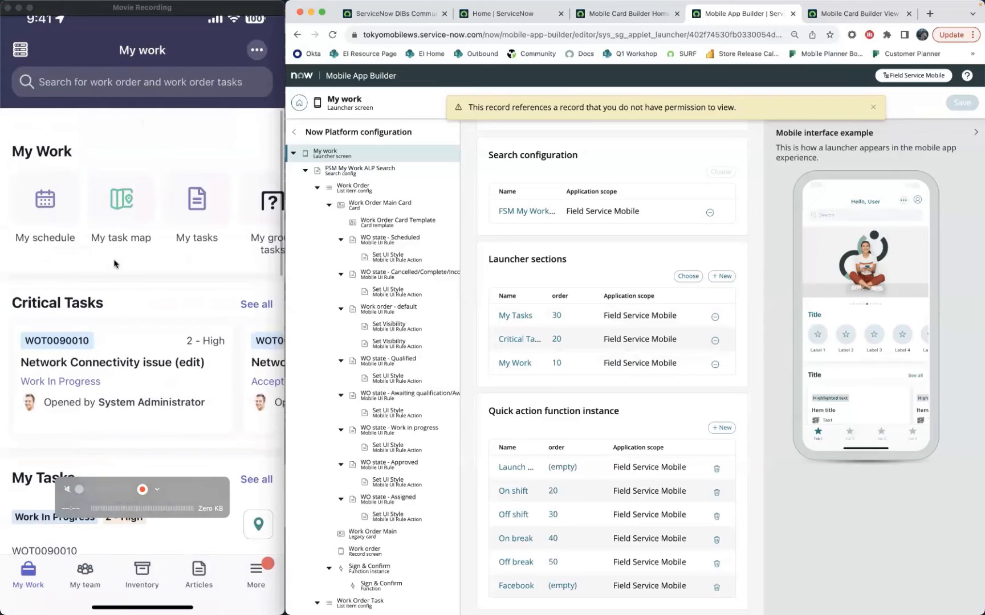
pyautogui.click(723, 277)
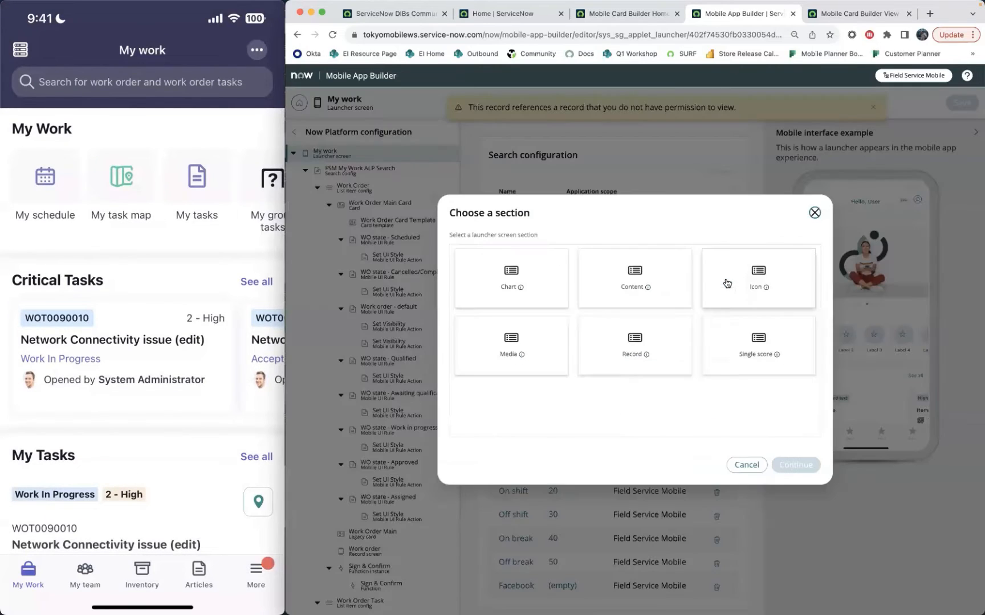
pyautogui.click(647, 353)
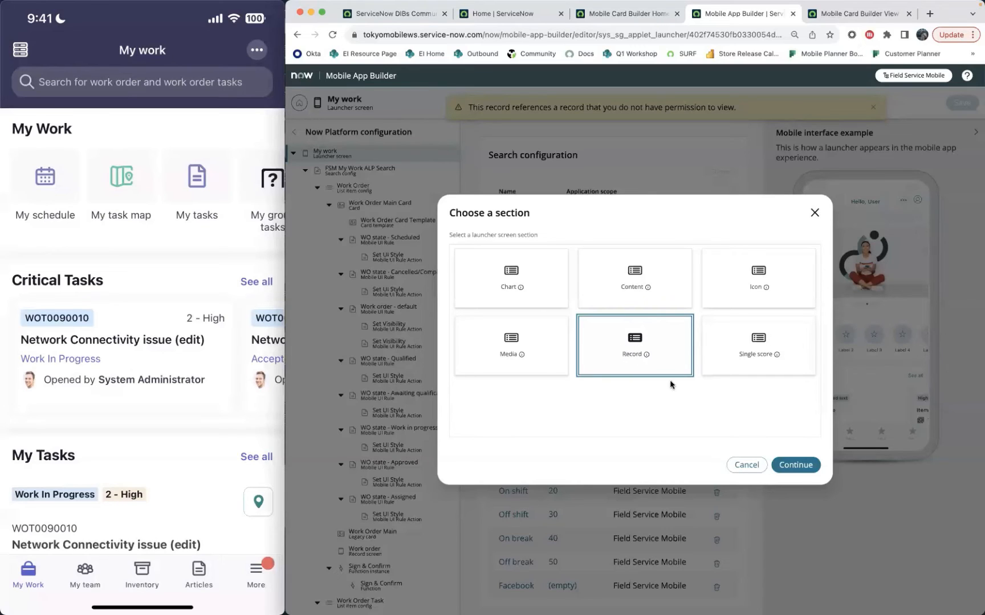
pyautogui.click(799, 464)
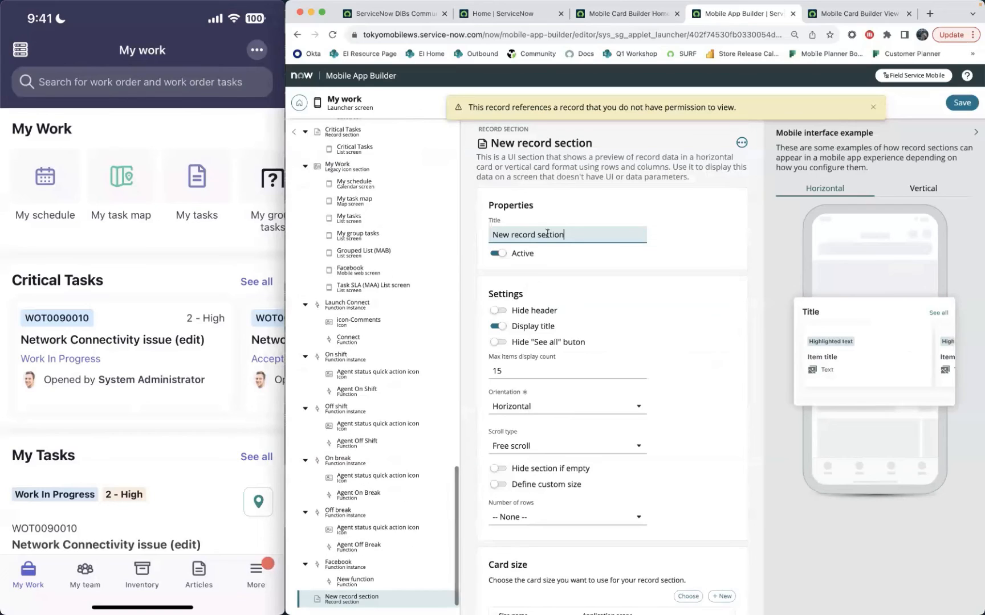
# Title the record section "Company banner record section (MAA)" and hide its header.
pyautogui.doubleClick(494, 235)
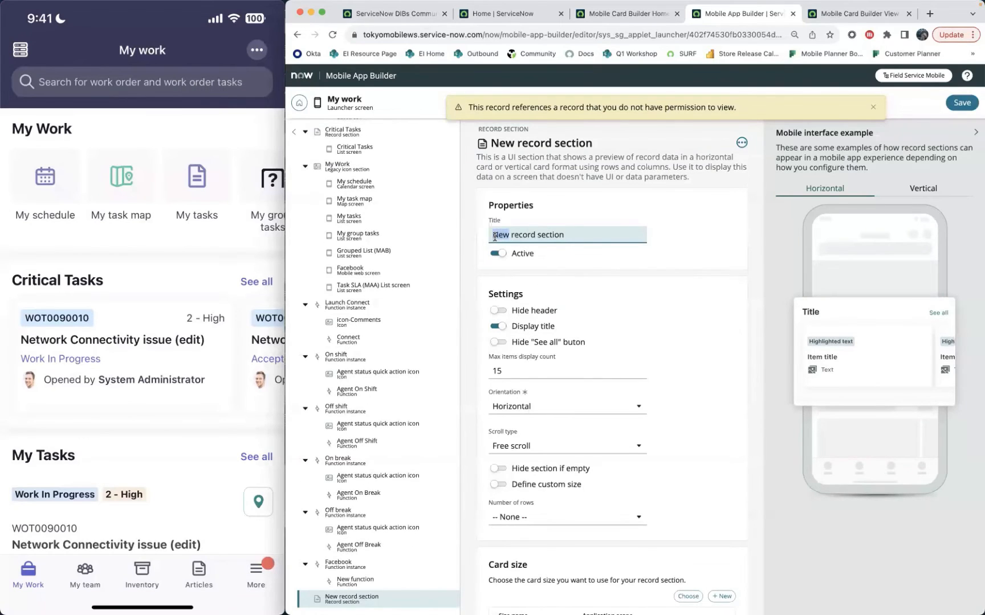
pyautogui.write('Company banner')
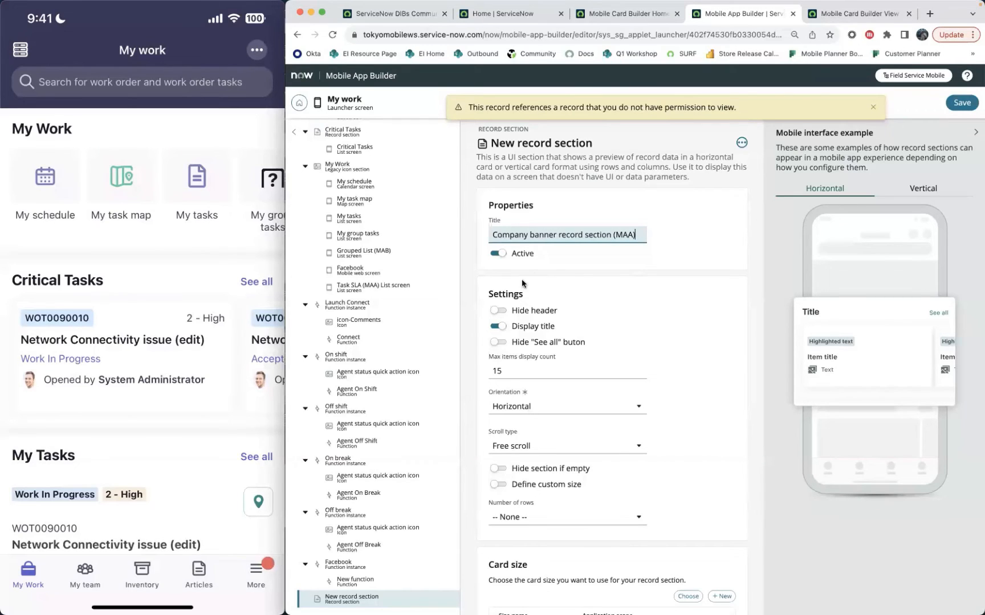
pyautogui.scroll(-2, 522, 280)
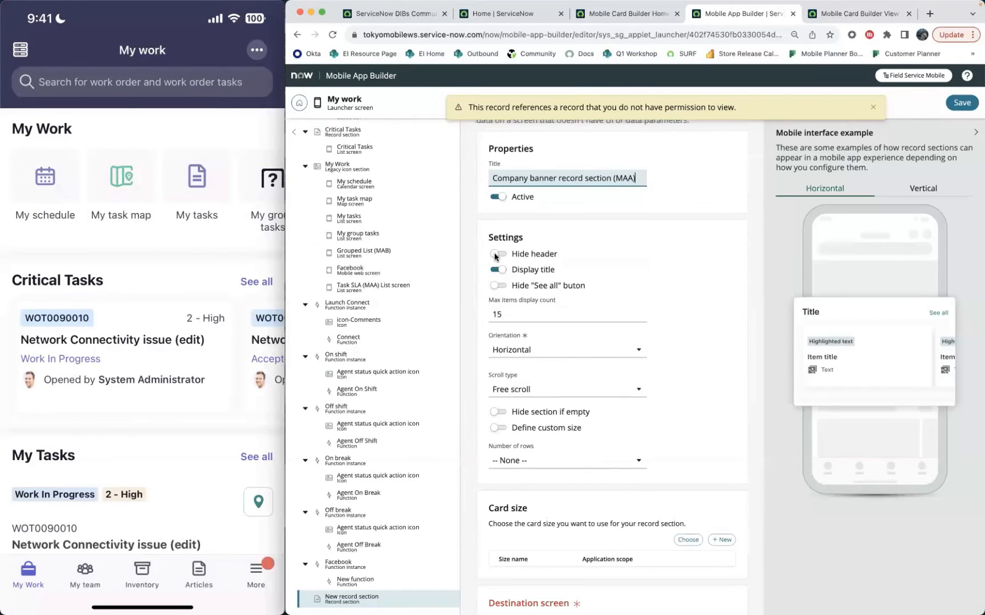
pyautogui.click(497, 254)
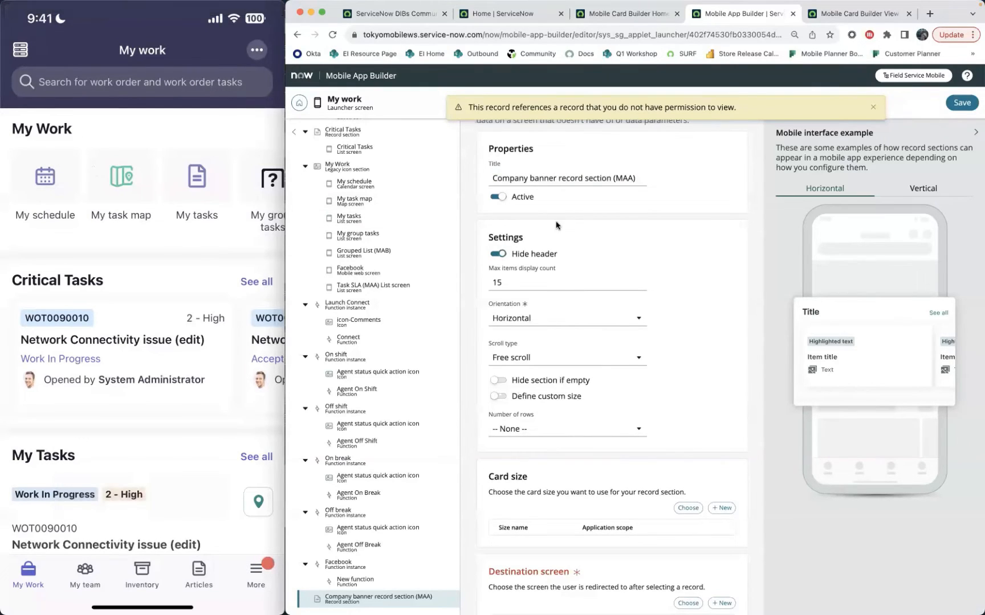
# Set the record section's maximum items display count to 3 and its scroll type to Snap to start.
pyautogui.moveTo(593, 282); pyautogui.dragTo(461, 274)
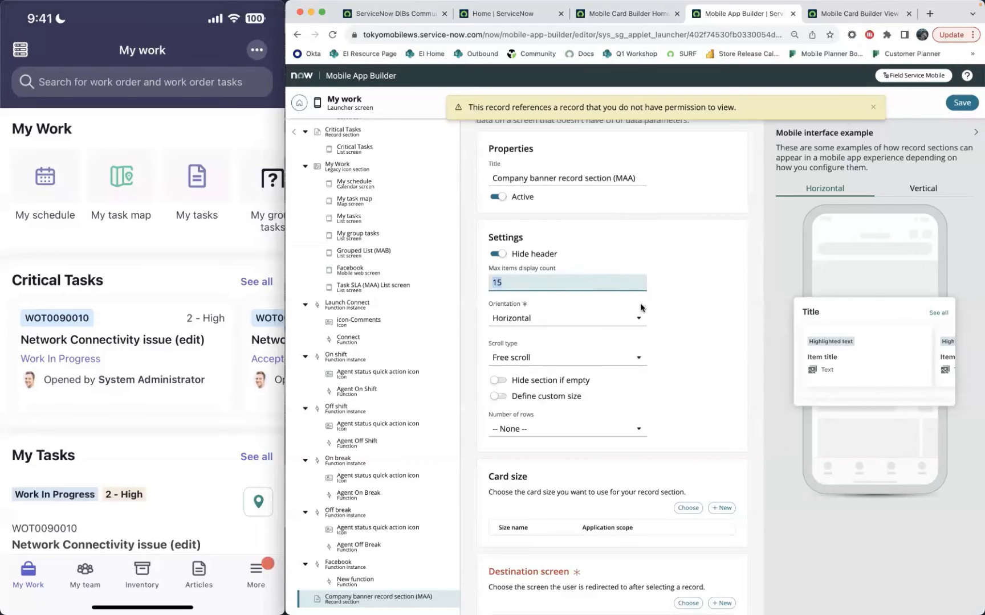
pyautogui.write('3')
pyautogui.click(678, 281)
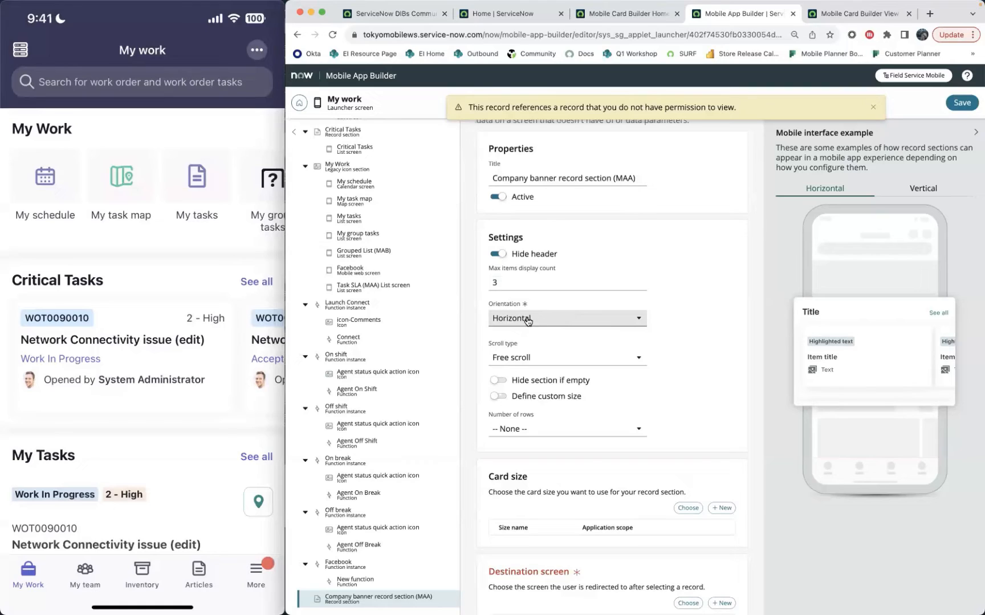
pyautogui.click(620, 359)
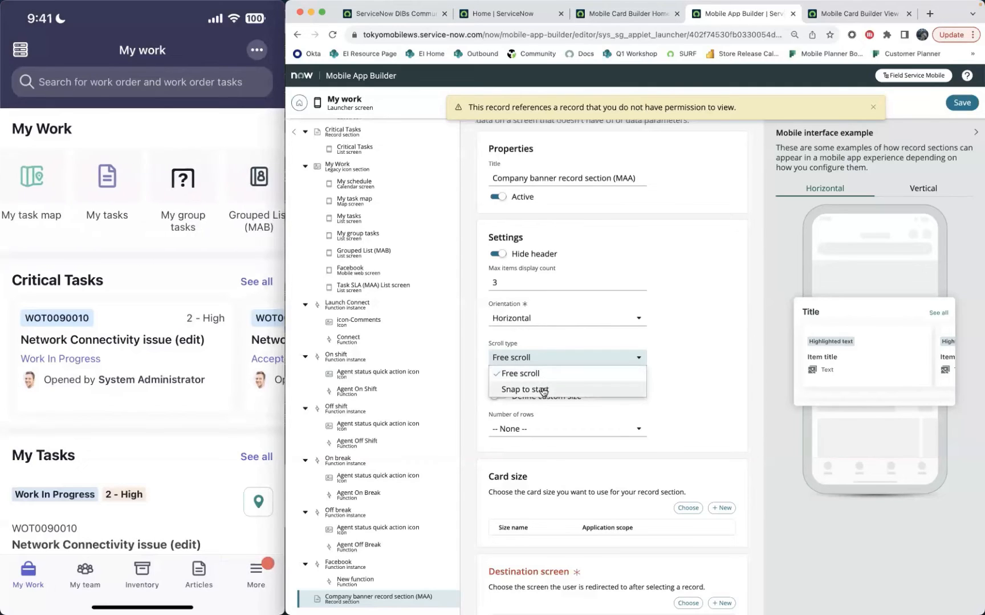
pyautogui.click(543, 390)
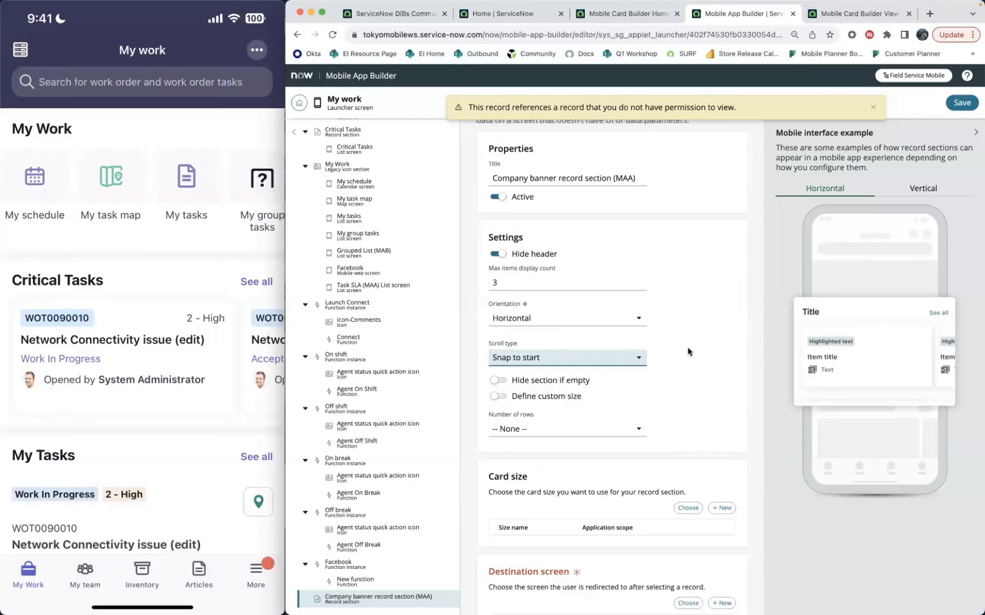
# Choose the Company Banner (MAA) list screen as the record section's destination screen and save the My work launcher screen.
pyautogui.scroll(-3, 688, 352)
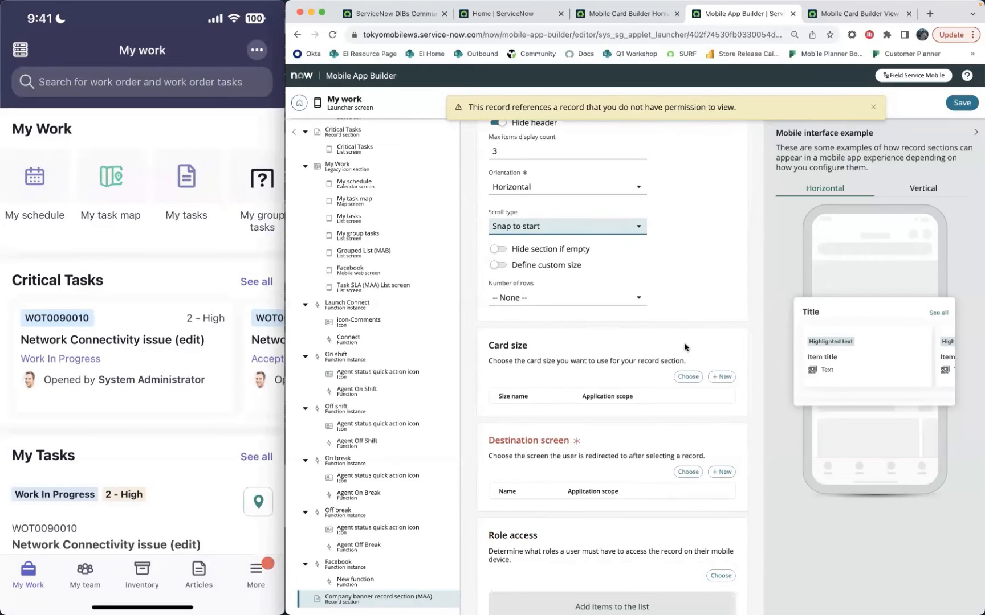
pyautogui.scroll(-1, 686, 347)
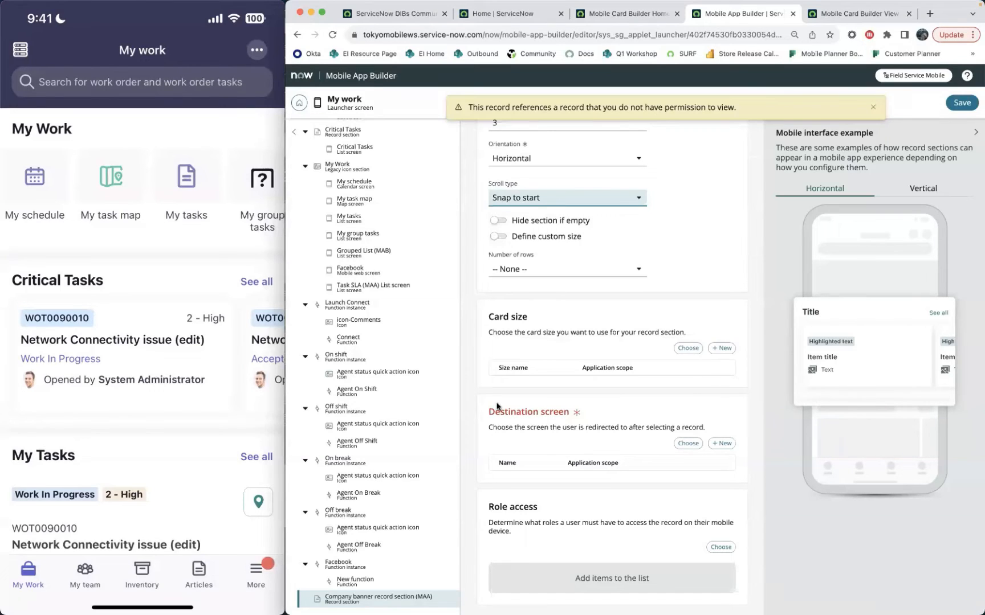
pyautogui.click(688, 444)
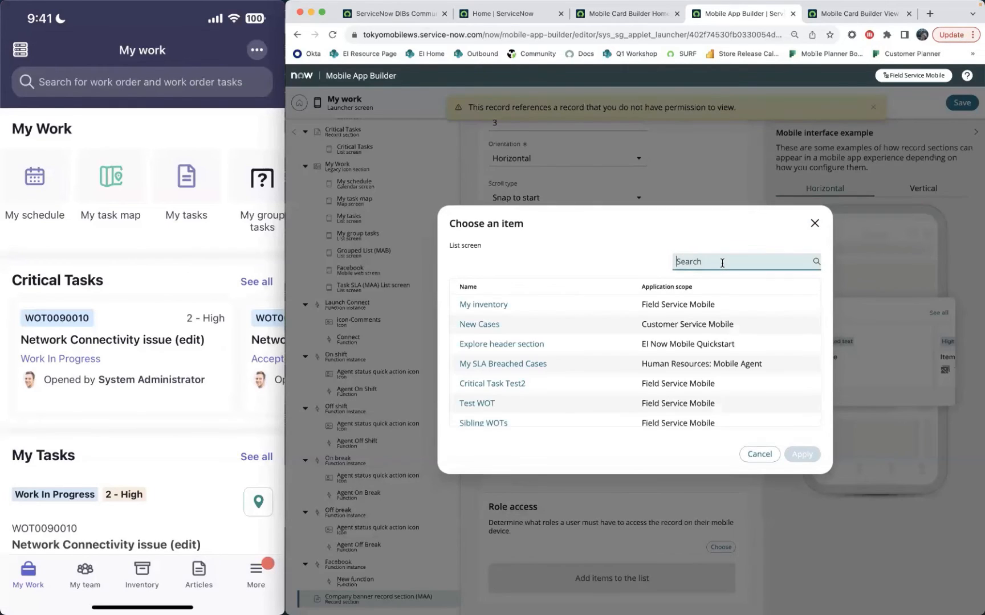
pyautogui.write('company banner')
pyautogui.click(503, 306)
pyautogui.click(802, 456)
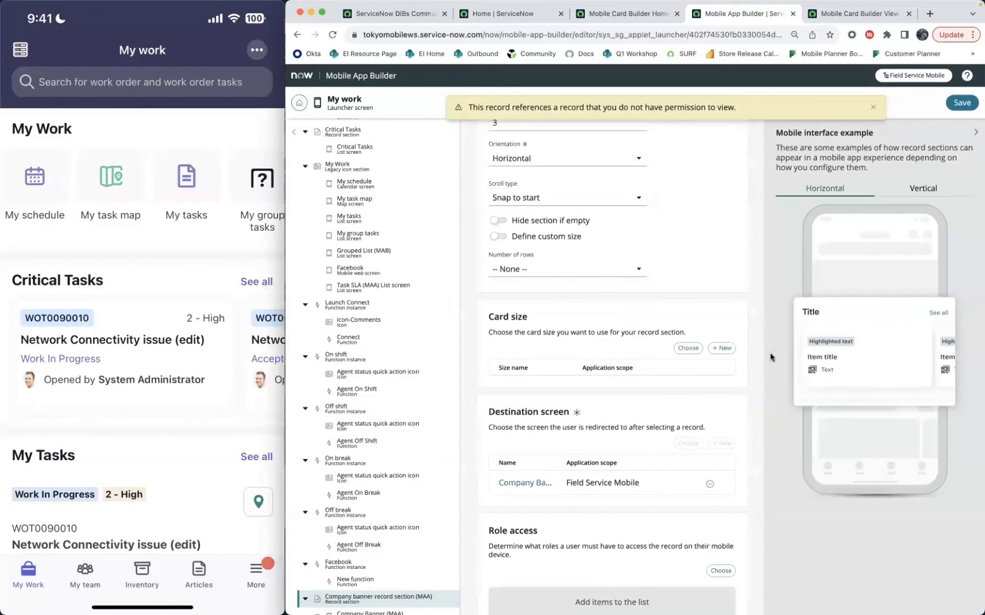
pyautogui.click(962, 102)
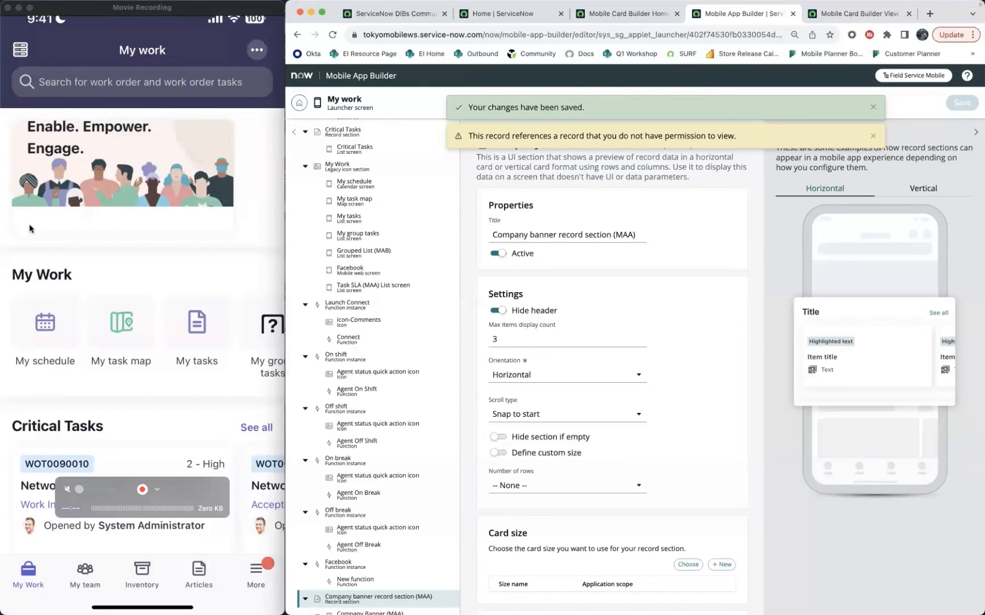
# Compare the header text and text of the ServiceNow DIBs Community (MAA) record with the banner on the phone.
pyautogui.click(396, 14)
pyautogui.click(524, 280)
pyautogui.moveTo(524, 277); pyautogui.dragTo(402, 275)
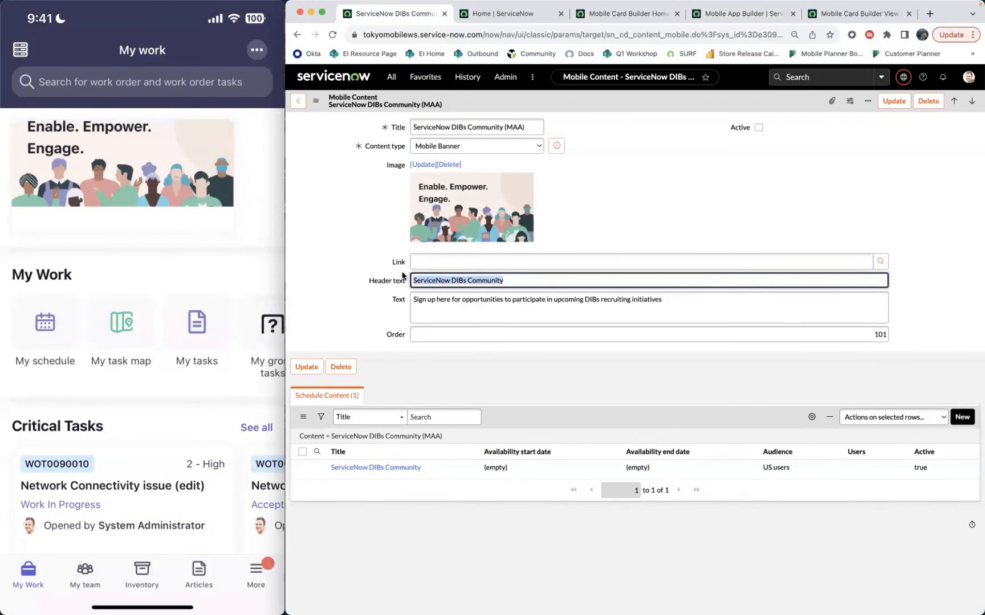
pyautogui.moveTo(697, 305); pyautogui.dragTo(365, 289)
pyautogui.press('super+a')
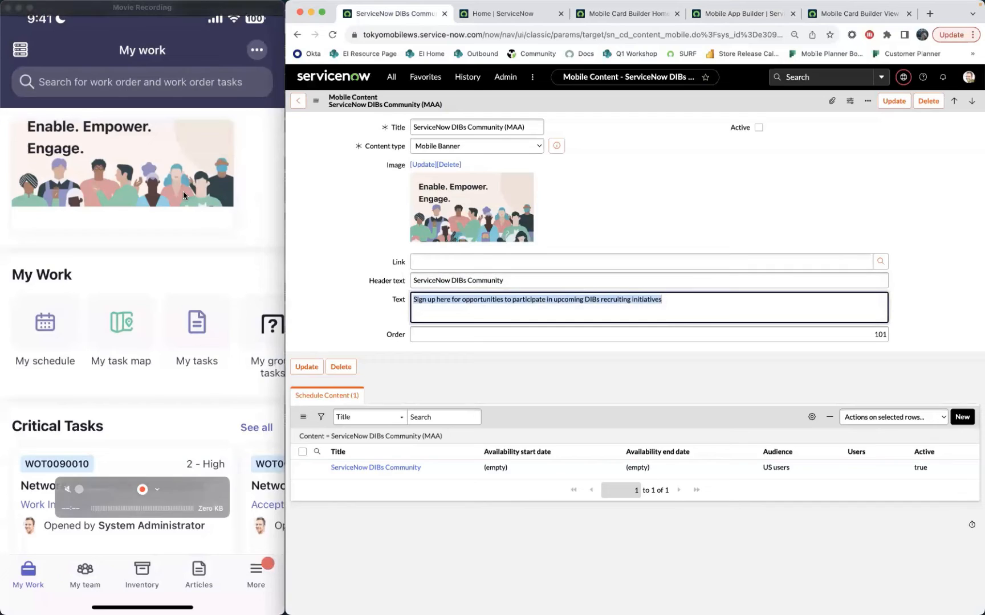
pyautogui.click(182, 193)
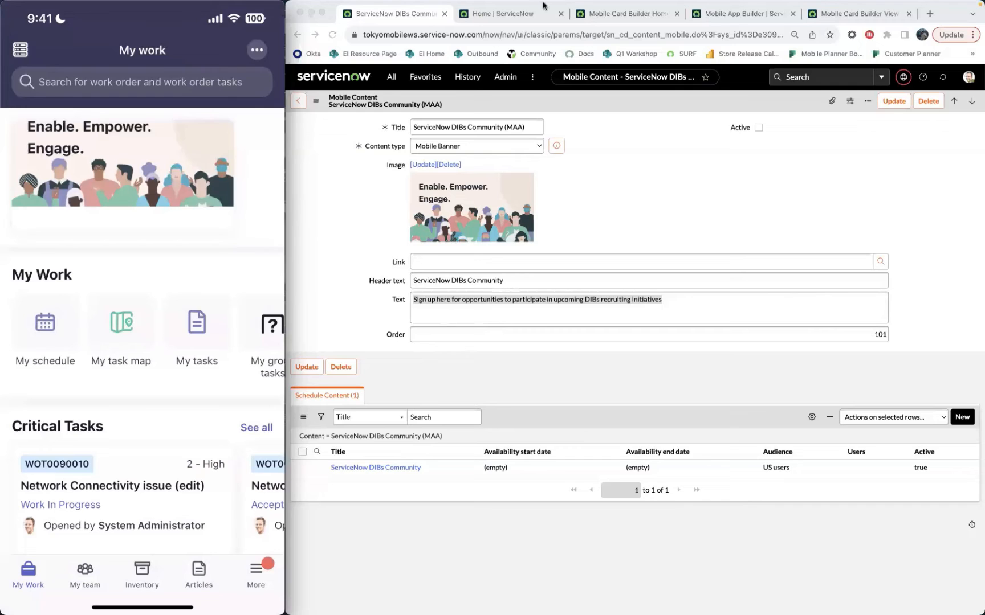
# Return to the My work launcher screen in Mobile App Builder and review the card sizes available for the company banner record section.
pyautogui.click(517, 17)
pyautogui.click(620, 14)
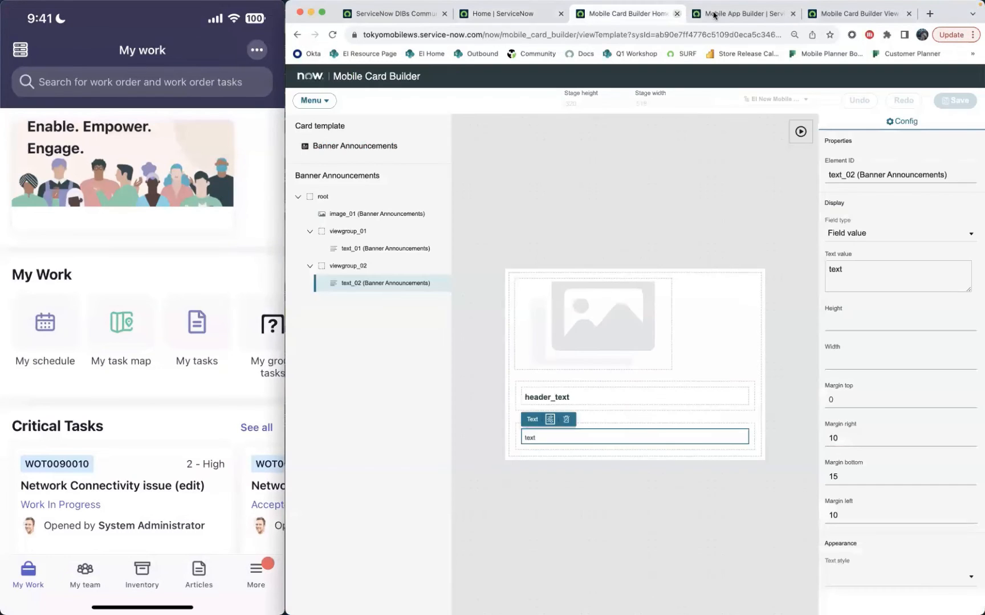
pyautogui.click(722, 14)
pyautogui.click(850, 17)
pyautogui.click(734, 17)
pyautogui.scroll(-1, 669, 321)
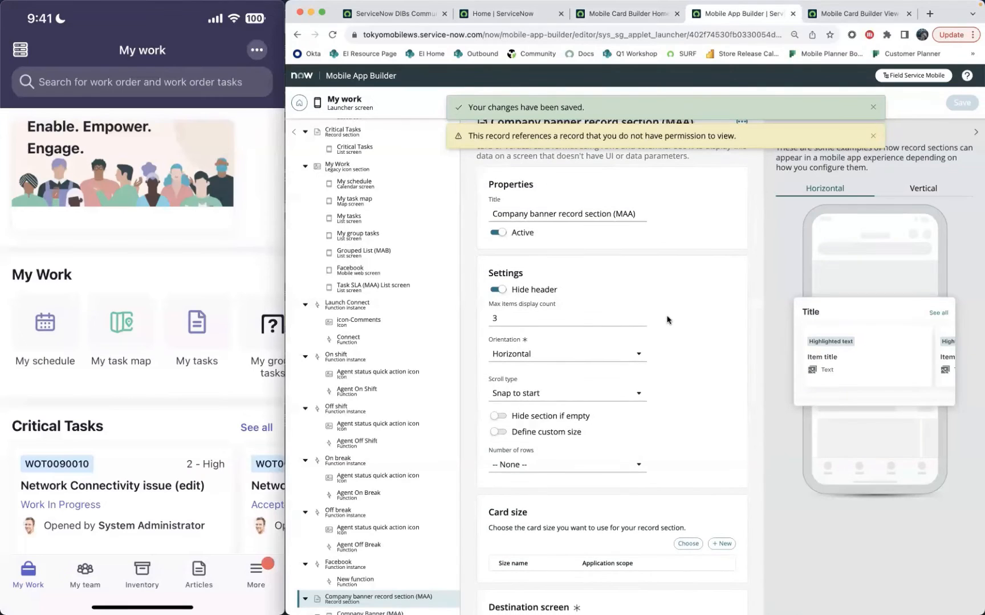
pyautogui.scroll(-4, 669, 320)
pyautogui.scroll(-6, 669, 321)
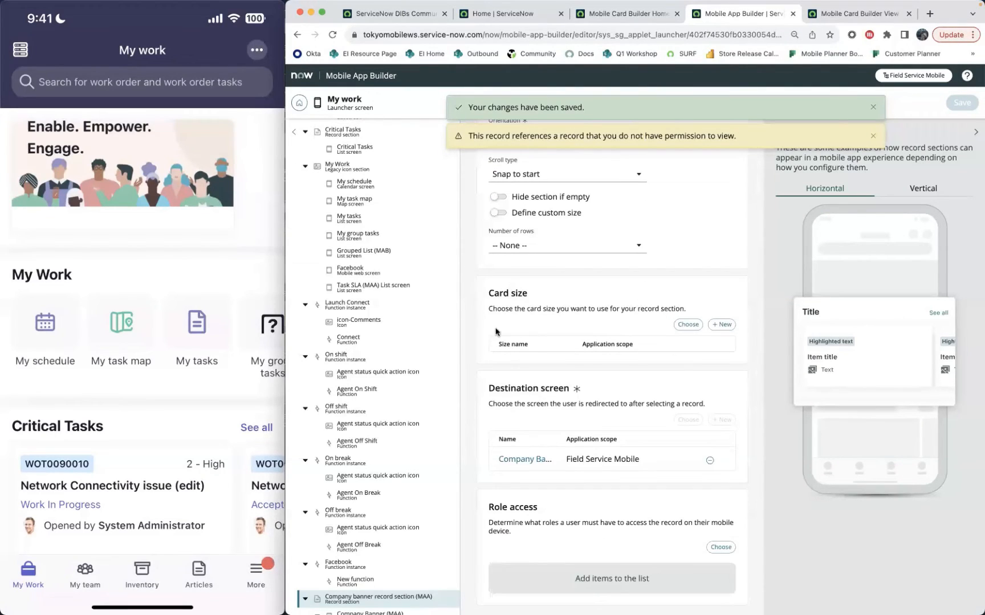
pyautogui.click(687, 324)
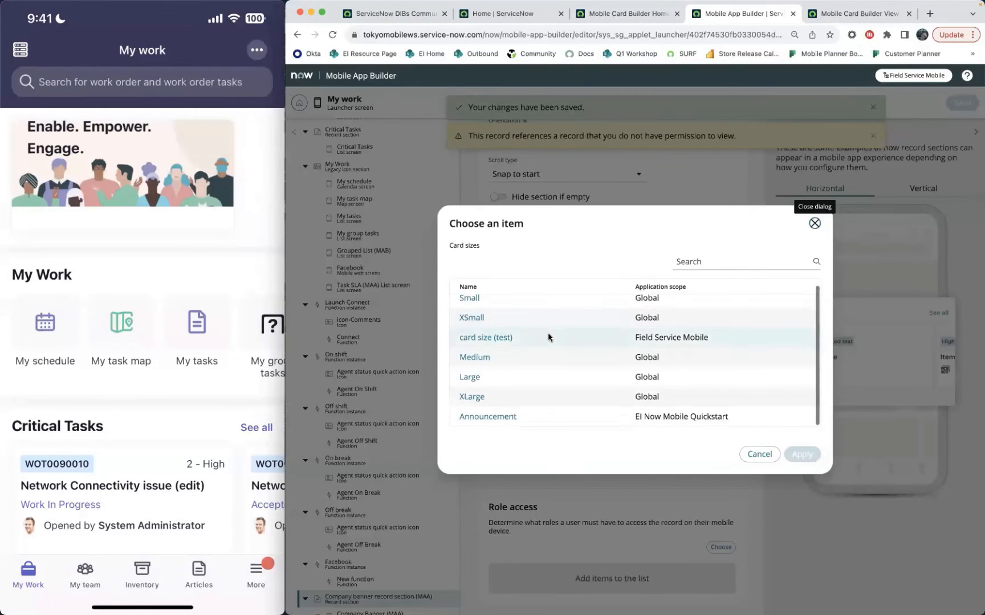
pyautogui.click(814, 222)
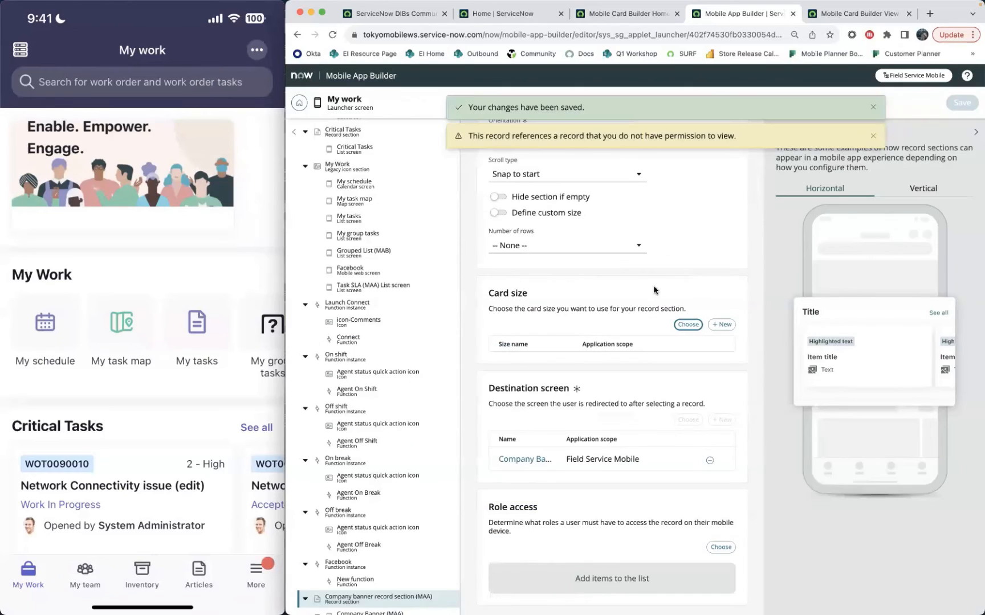
# Create a new card size for the company banner record section and read the allowed ranges for card height and width.
pyautogui.click(723, 325)
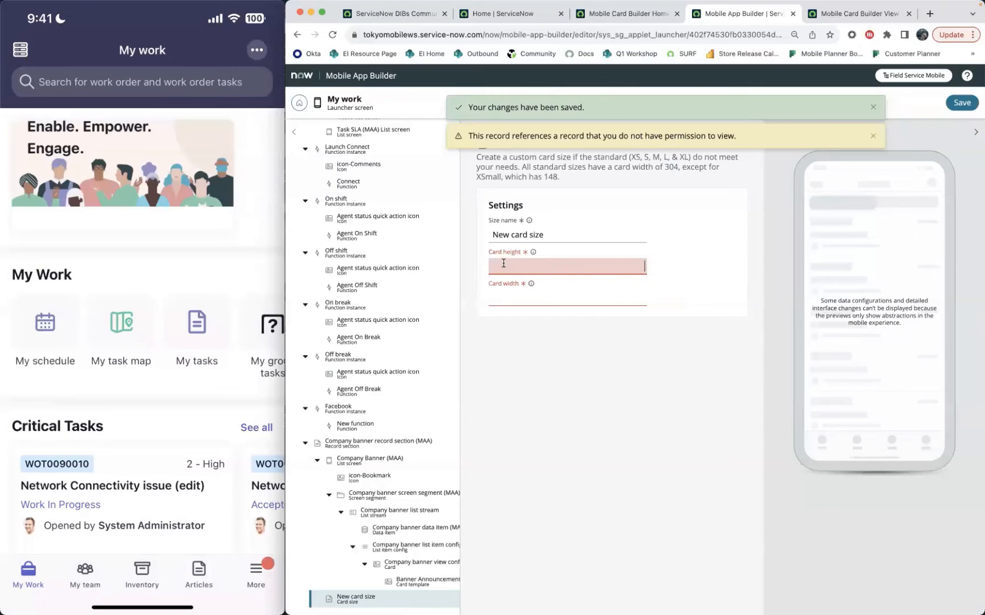
pyautogui.click(521, 298)
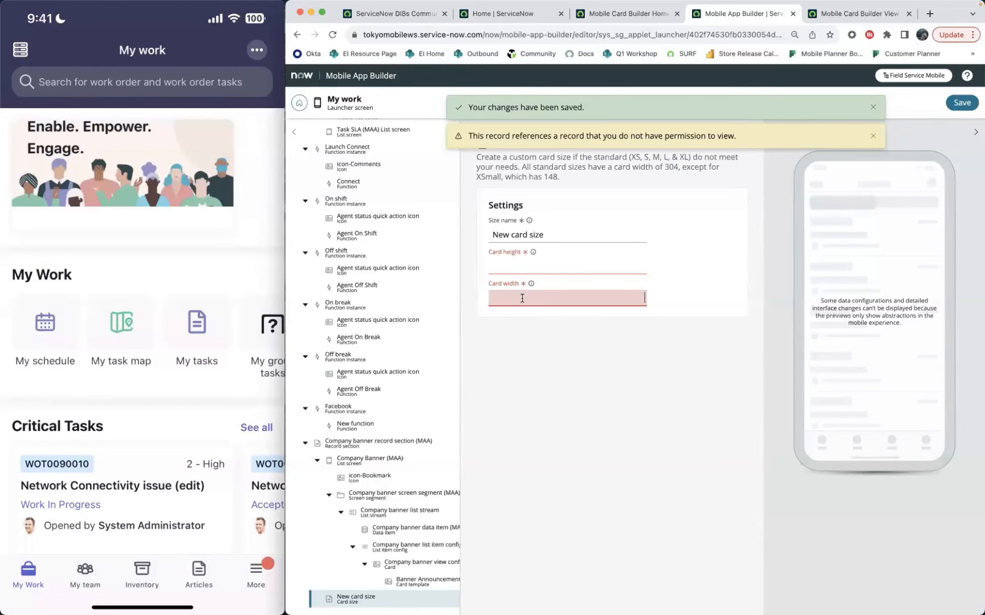
pyautogui.click(508, 261)
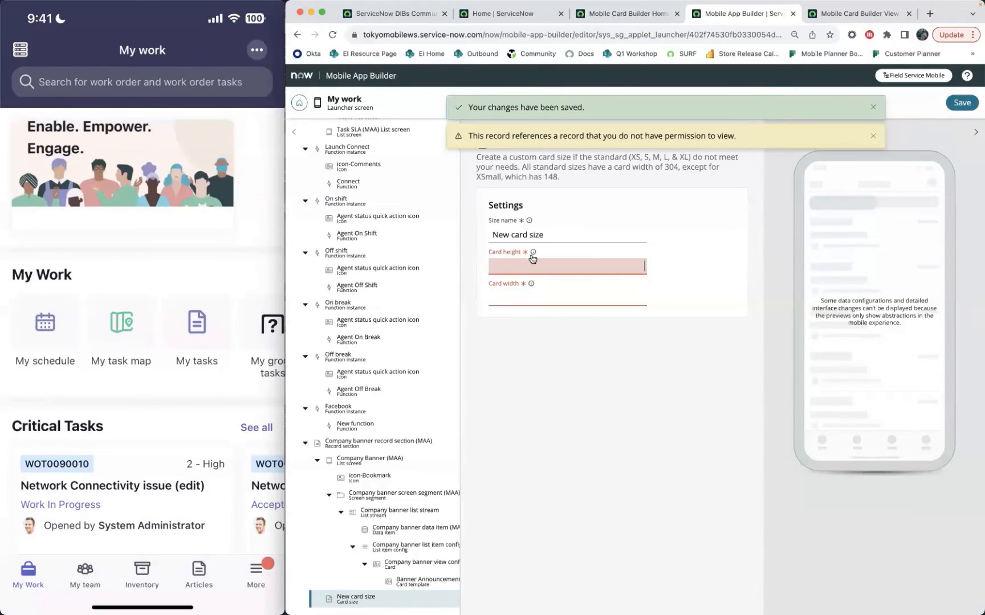
pyautogui.click(533, 253)
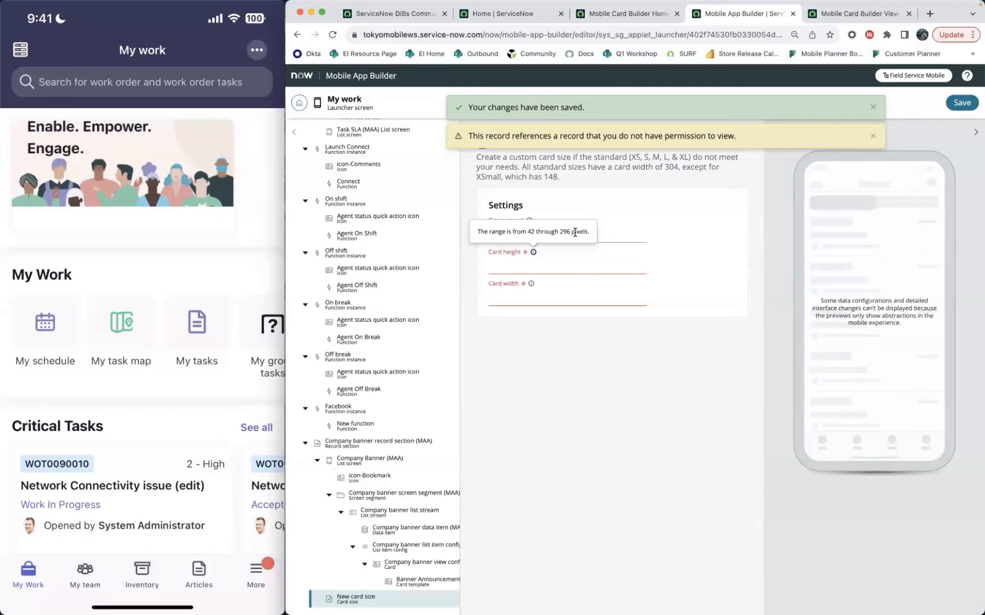
pyautogui.click(531, 284)
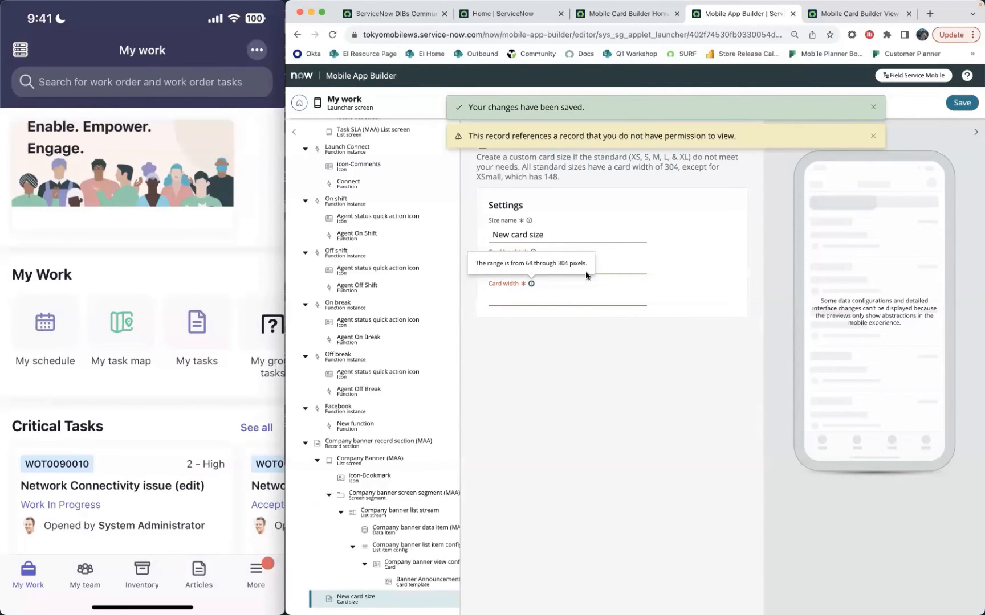
# Set the new card size's height to 260 and width to 304, using the values in the Announcements note.
pyautogui.click(607, 266)
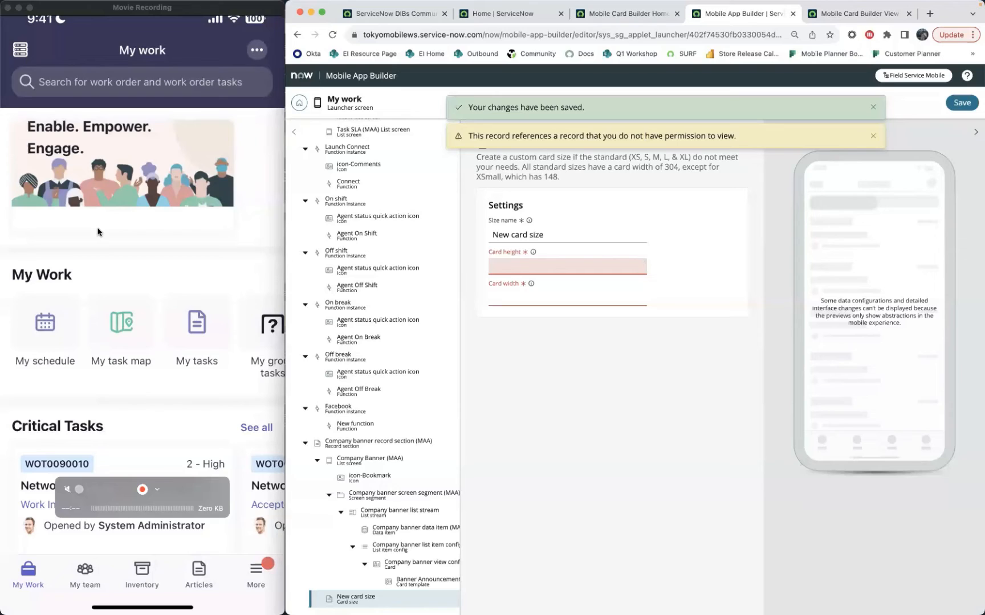
pyautogui.click(425, 593)
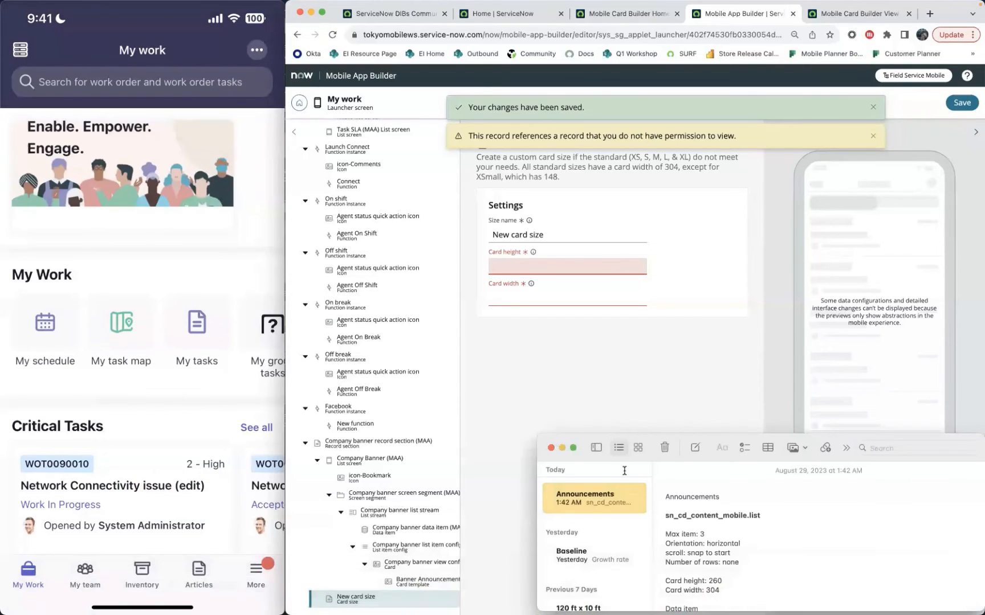
pyautogui.scroll(-1, 728, 576)
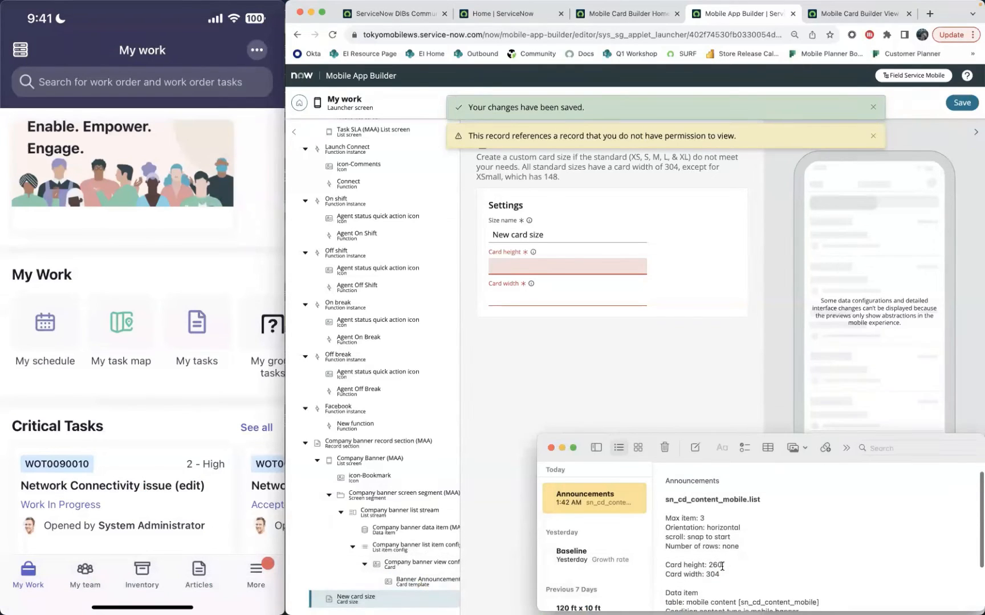
pyautogui.click(567, 265)
pyautogui.write('260')
pyautogui.press('super+Tab')
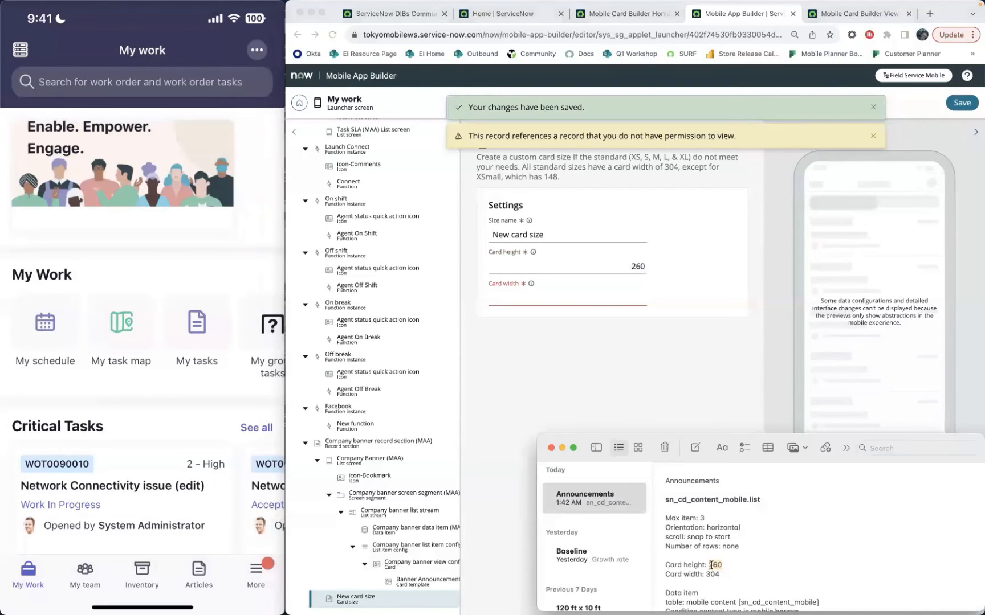
pyautogui.doubleClick(712, 574)
pyautogui.press('super+c')
pyautogui.click(517, 297)
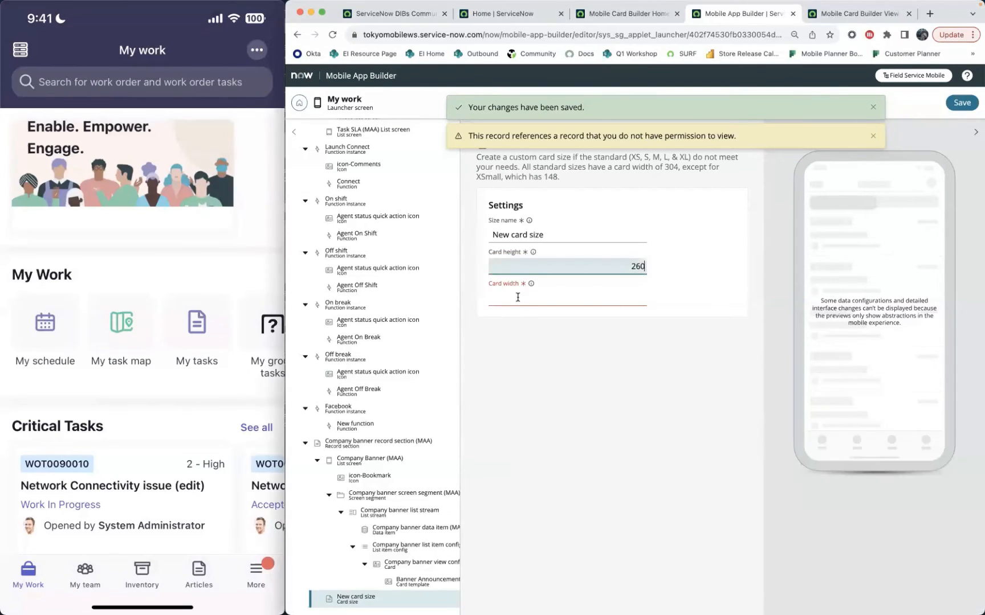
pyautogui.press('super+v')
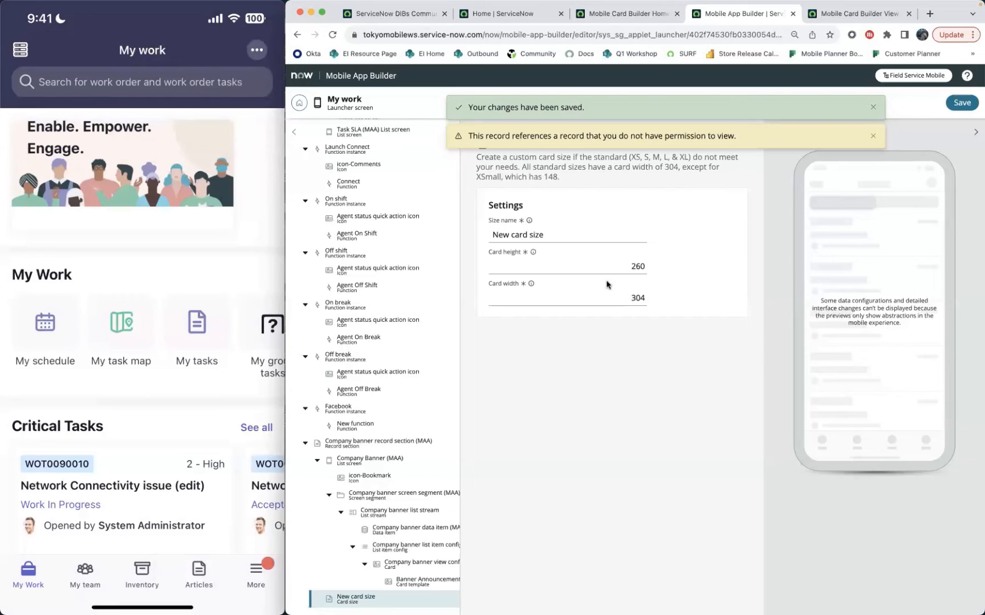
# Save the new card size and check the refreshed company banner on the phone's My work screen.
pyautogui.moveTo(613, 266); pyautogui.dragTo(680, 268)
pyautogui.click(608, 296)
pyautogui.moveTo(609, 296); pyautogui.dragTo(670, 300)
pyautogui.moveTo(625, 267); pyautogui.dragTo(706, 262)
pyautogui.click(707, 262)
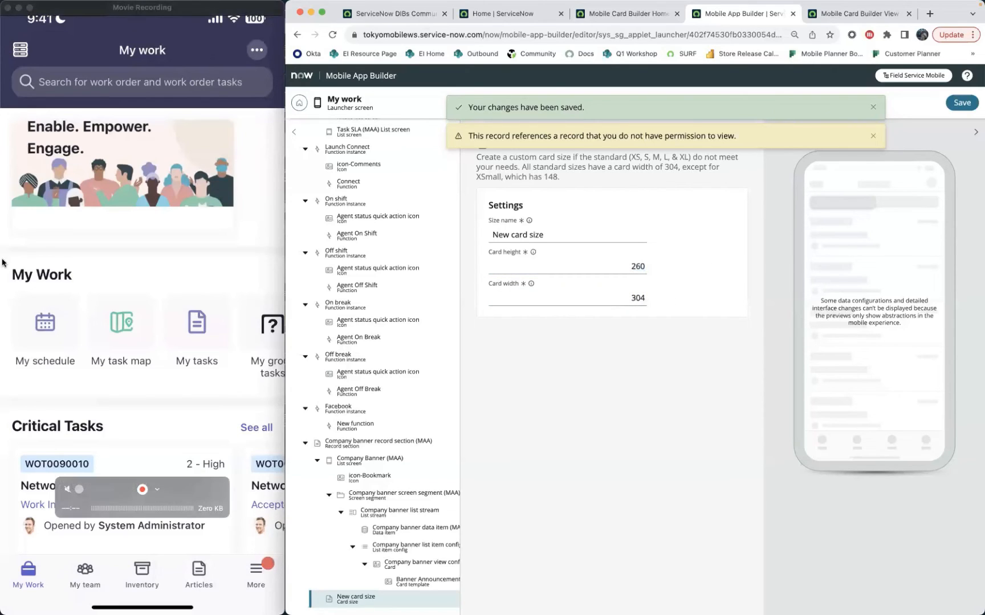
pyautogui.click(962, 103)
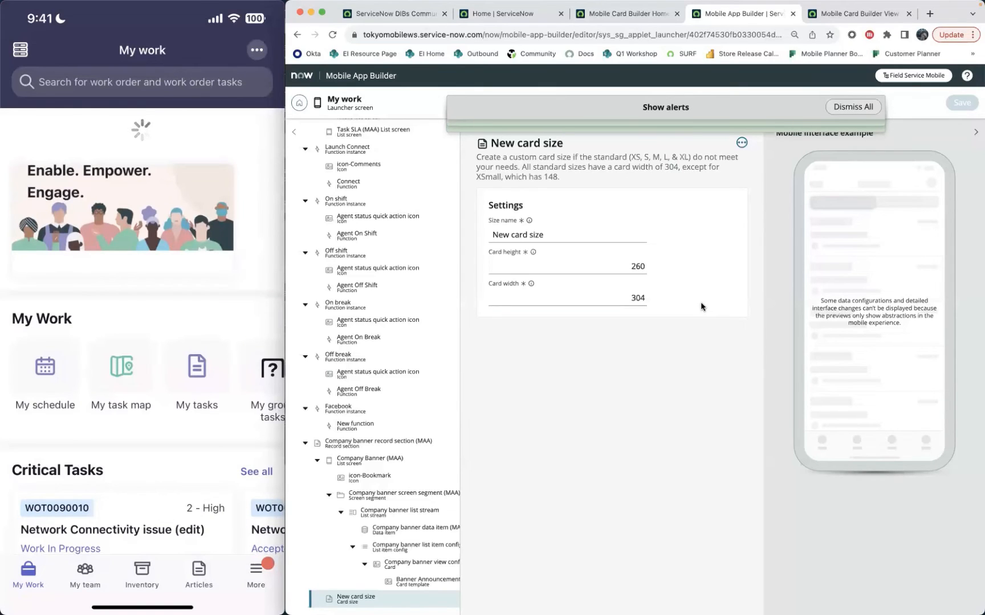
pyautogui.moveTo(125, 231)
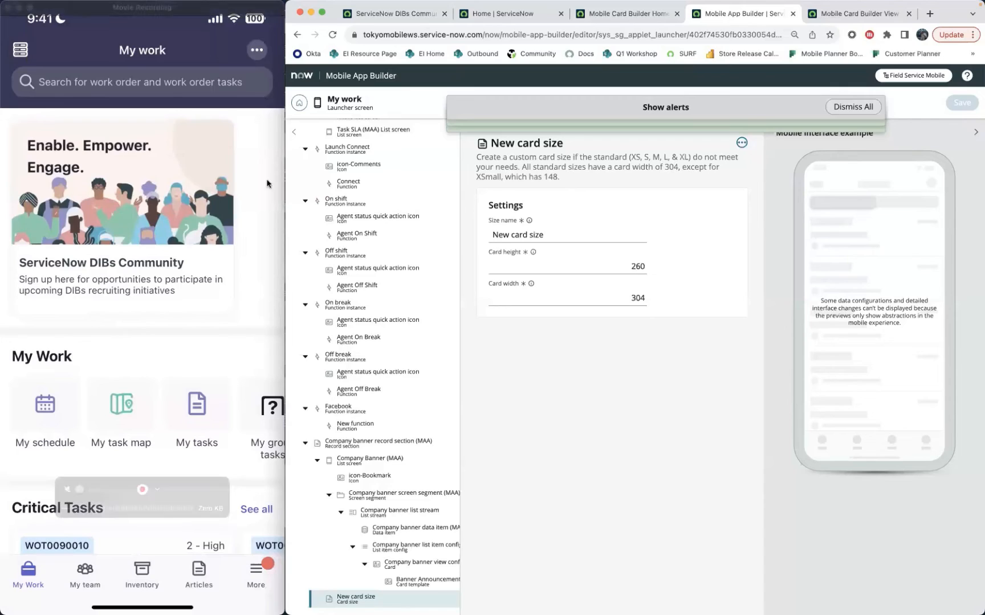
pyautogui.click(596, 264)
pyautogui.moveTo(606, 265); pyautogui.dragTo(718, 271)
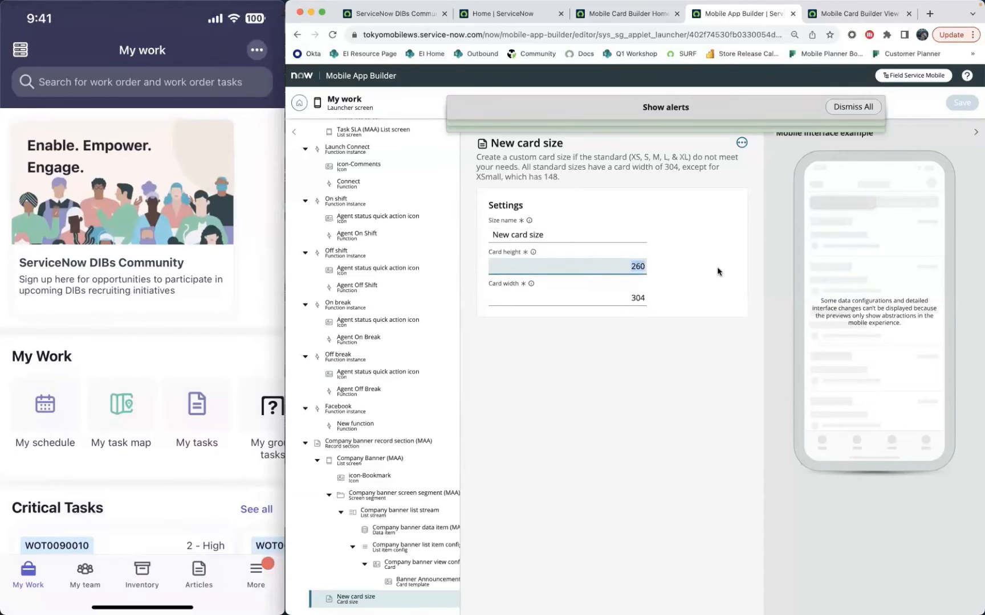
pyautogui.moveTo(591, 266); pyautogui.dragTo(710, 273)
pyautogui.click(634, 290)
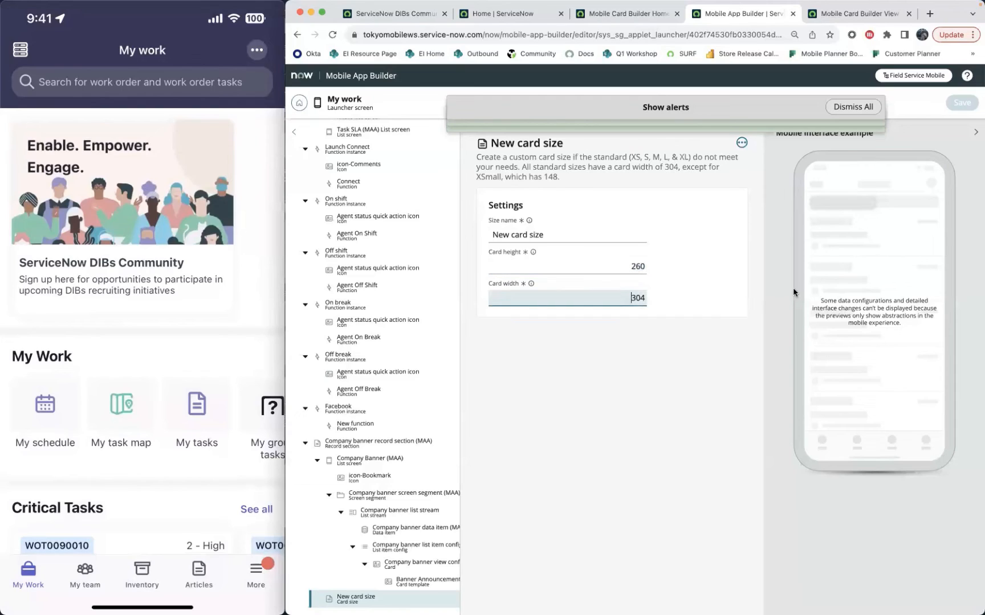
pyautogui.moveTo(615, 301); pyautogui.dragTo(680, 299)
# Try a card height of 296 for the new card size and save the My work launcher screen.
pyautogui.click(601, 260)
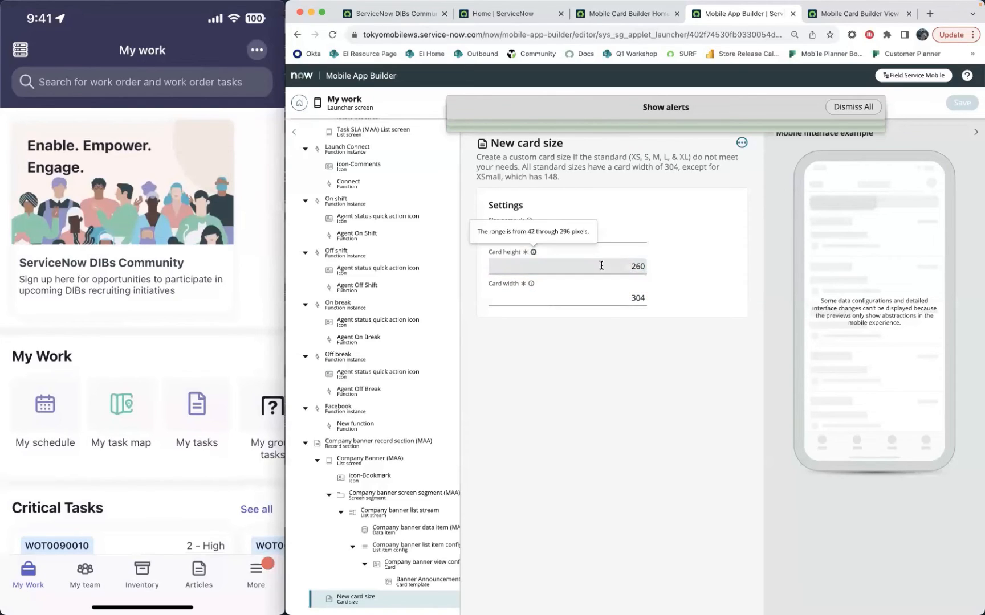
pyautogui.doubleClick(641, 266)
pyautogui.write('295')
pyautogui.click(715, 235)
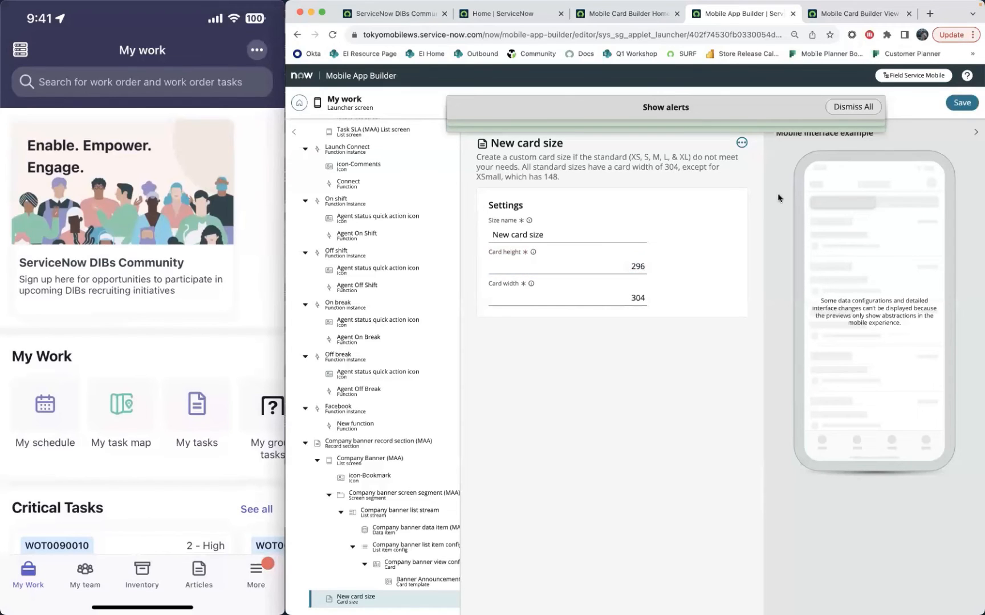
pyautogui.click(960, 109)
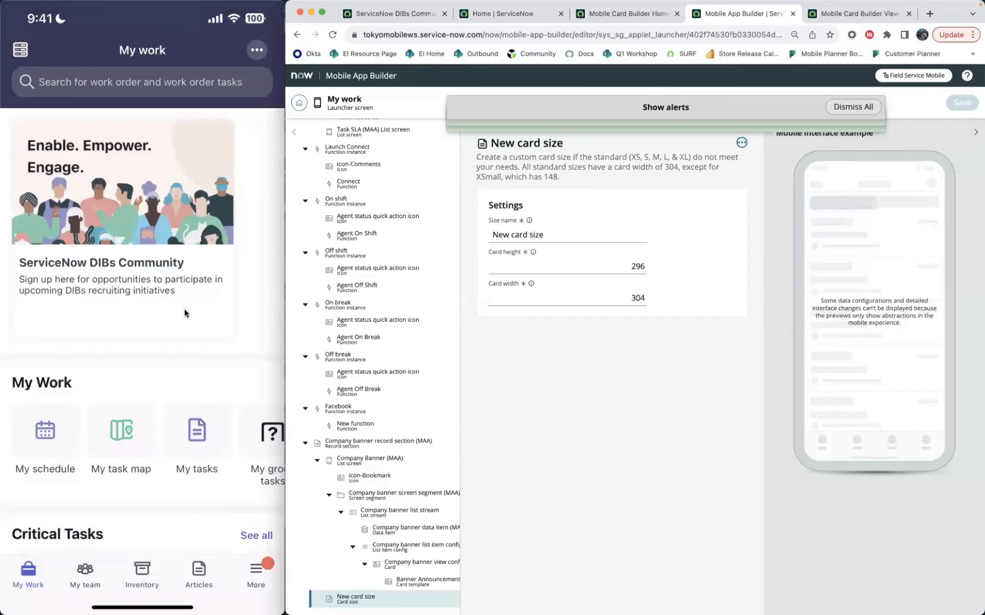
# Set the card height back to 260, as given in the Announcements note, and save the launcher screen.
pyautogui.click(604, 266)
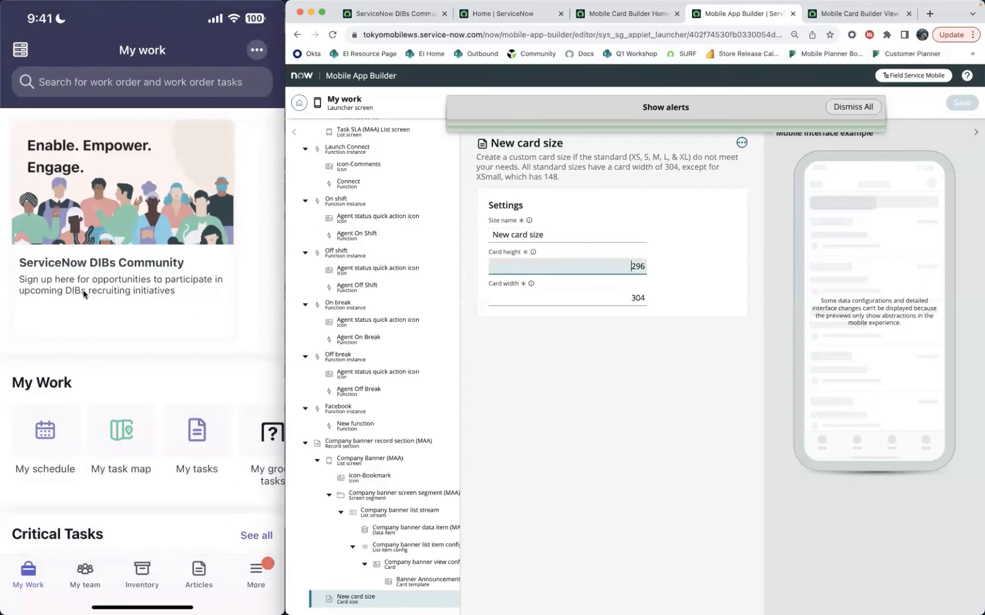
pyautogui.moveTo(621, 265); pyautogui.dragTo(656, 269)
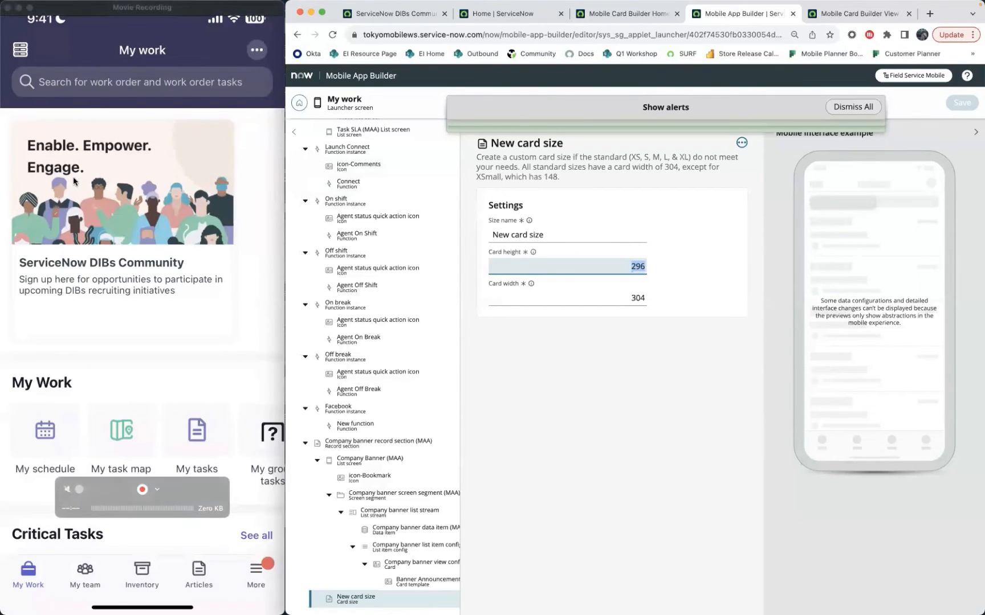
pyautogui.press('super+Tab')
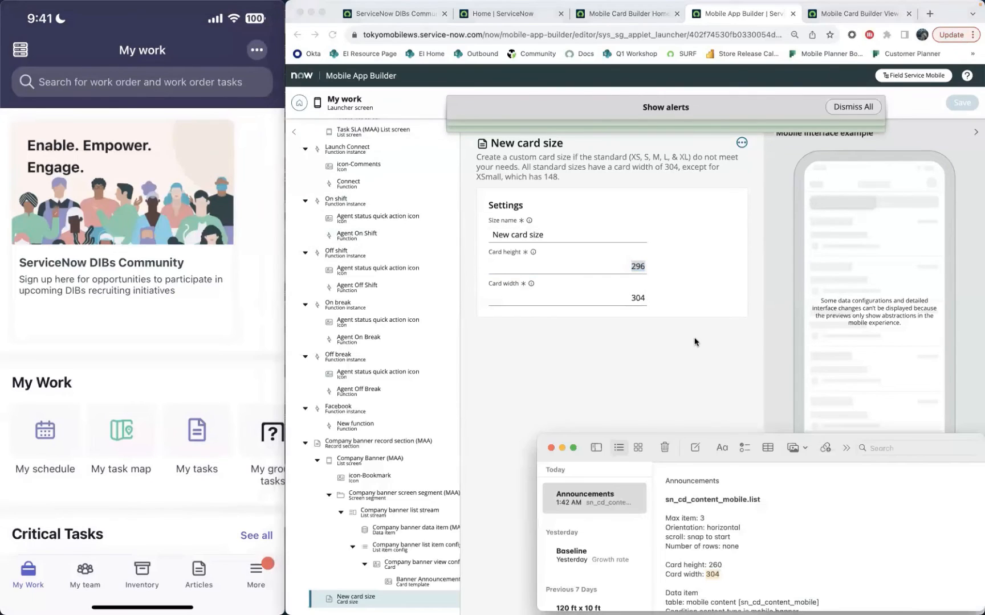
pyautogui.press('super+Tab')
pyautogui.write('260')
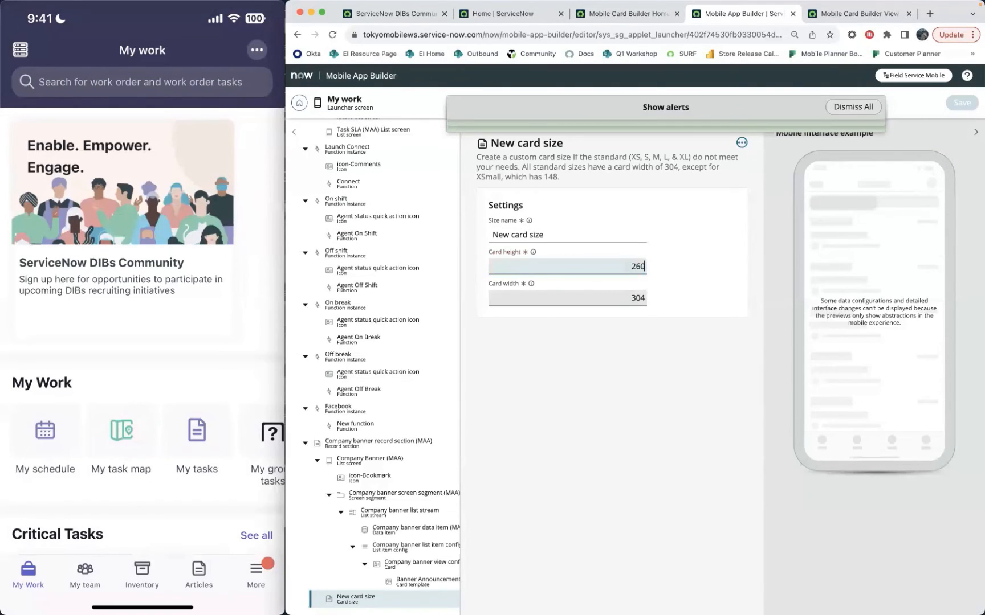
pyautogui.click(966, 109)
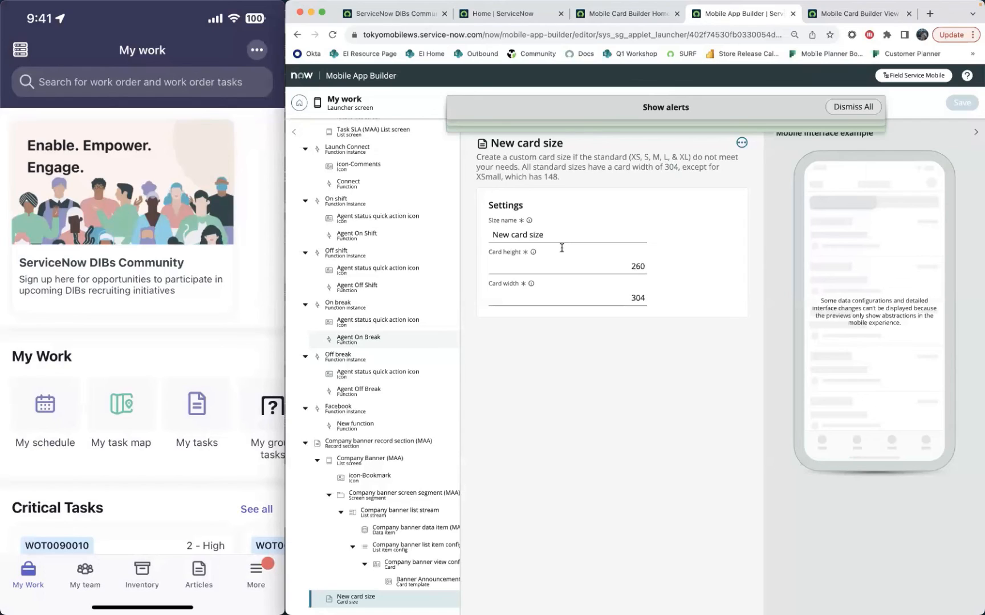
# Search YouTube for "servicenow mobile community" in a new browser tab and open the ServiceNow Community channel.
pyautogui.click(929, 13)
pyautogui.write('youtube')
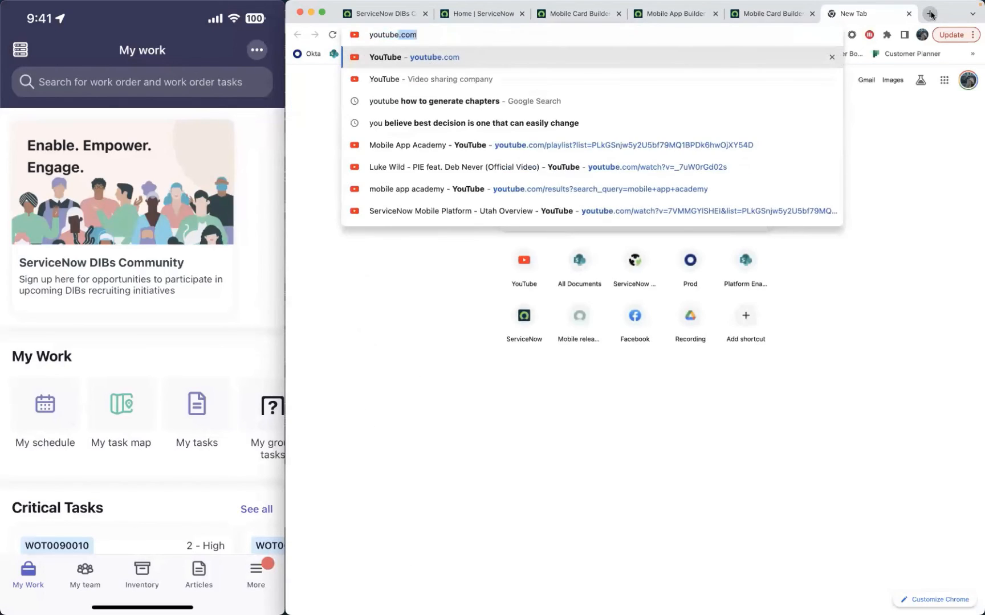
pyautogui.press('Return')
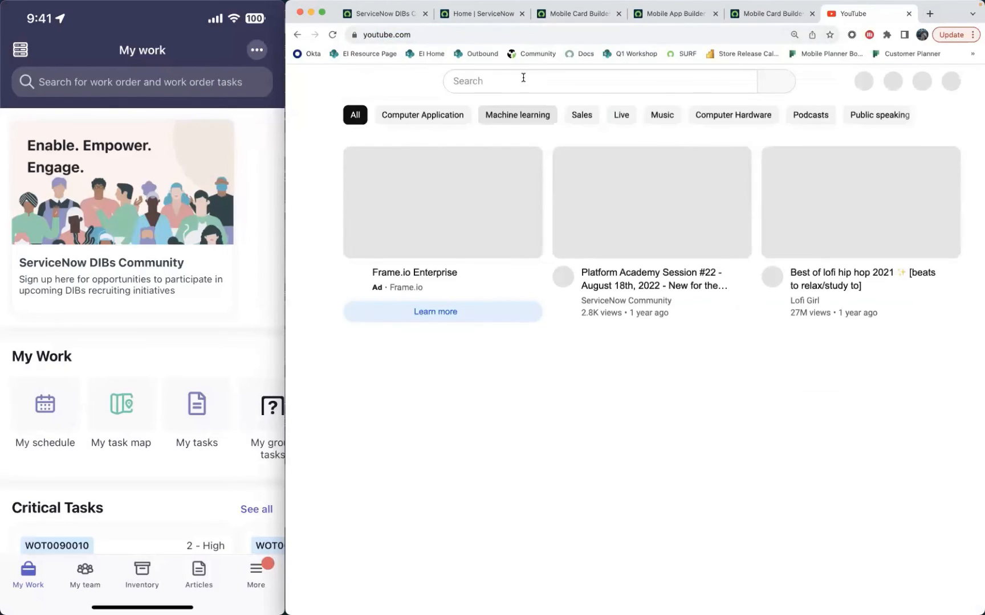
pyautogui.click(523, 78)
pyautogui.write('servicenow mobile commu')
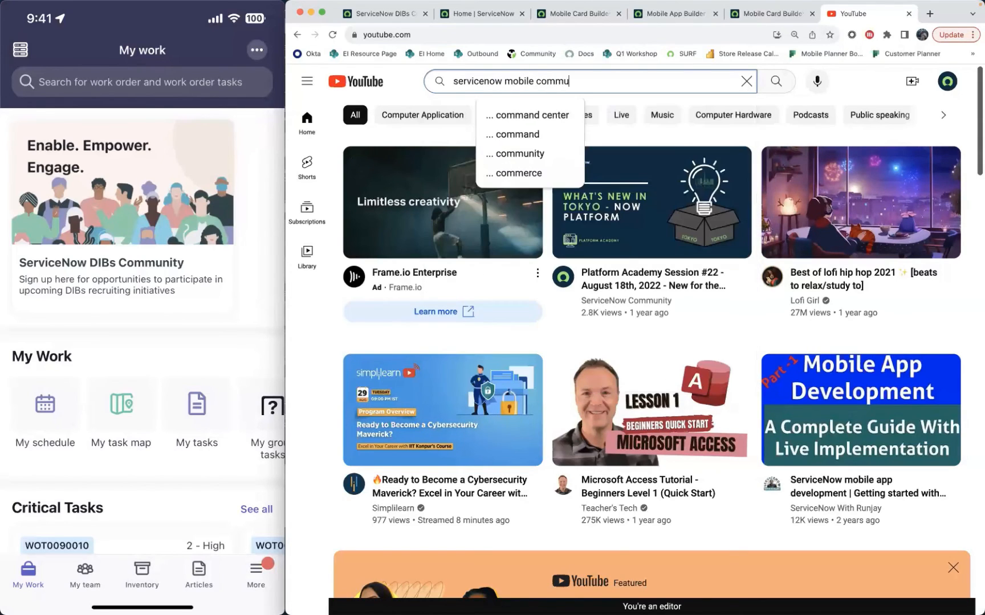
pyautogui.write('nity')
pyautogui.press('Return')
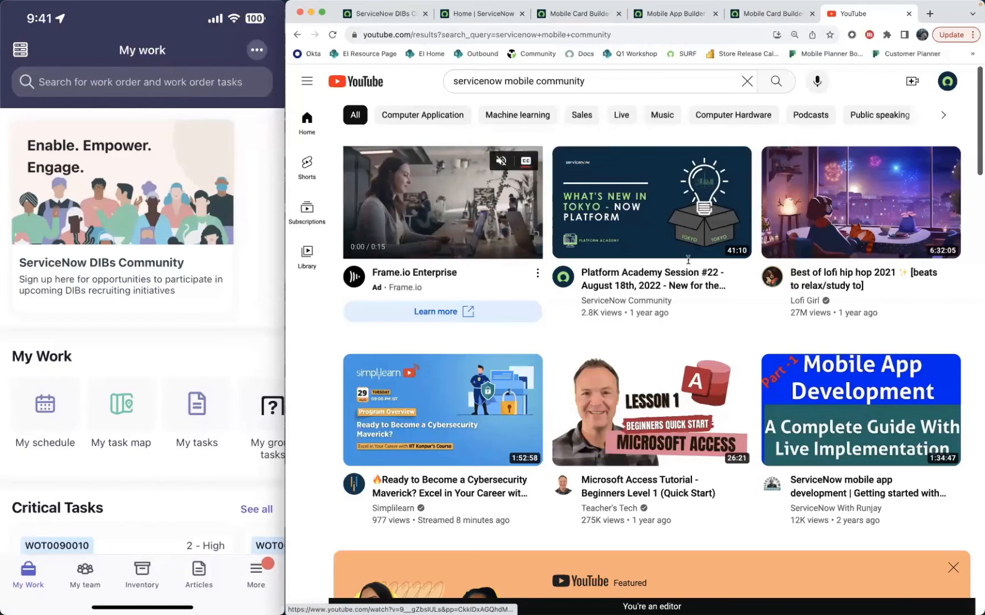
pyautogui.scroll(-2, 737, 344)
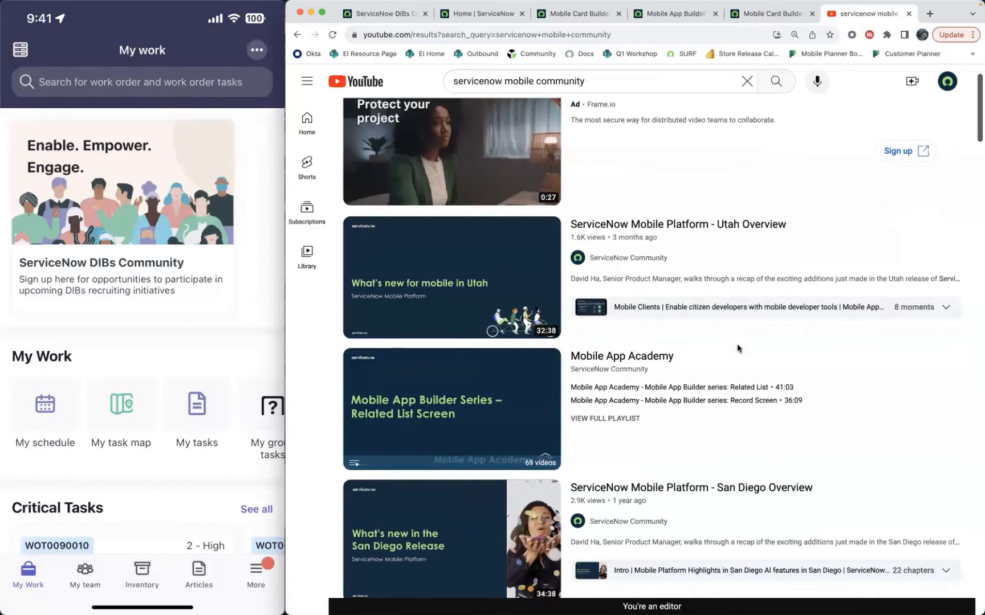
pyautogui.click(621, 260)
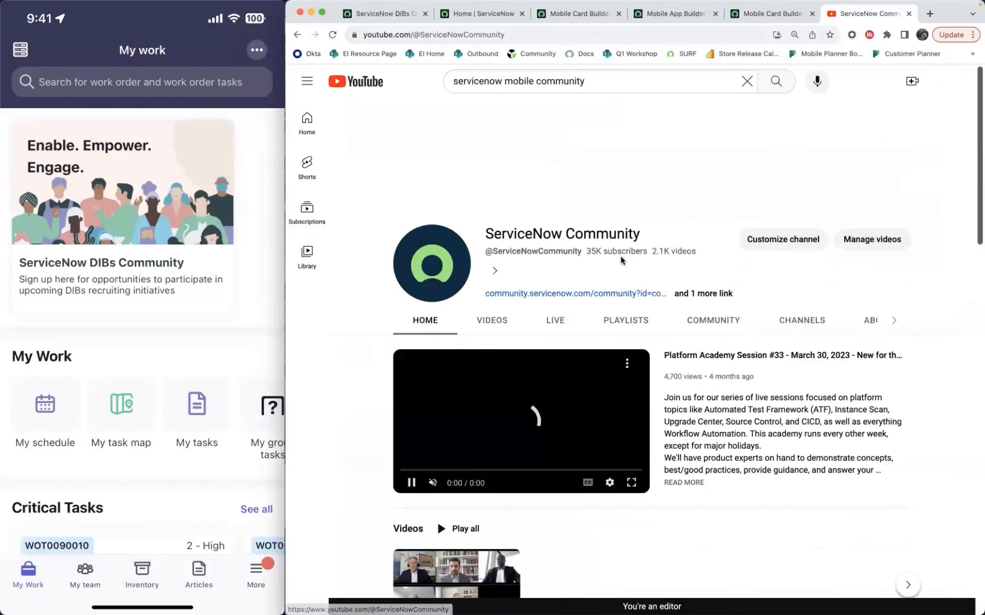
# Show the ServiceNow Community channel's latest videos.
pyautogui.click(490, 321)
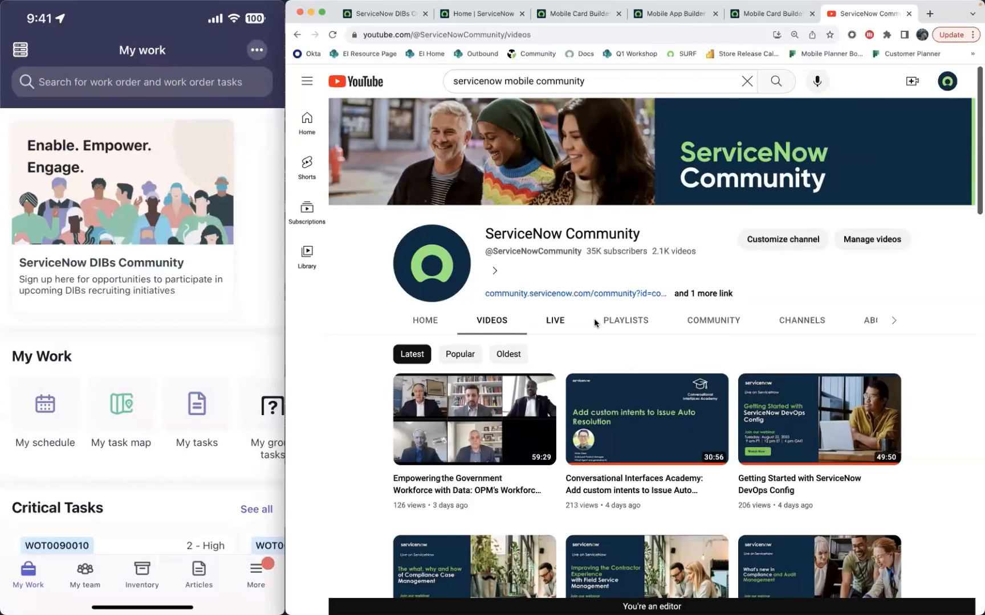
pyautogui.click(73, 218)
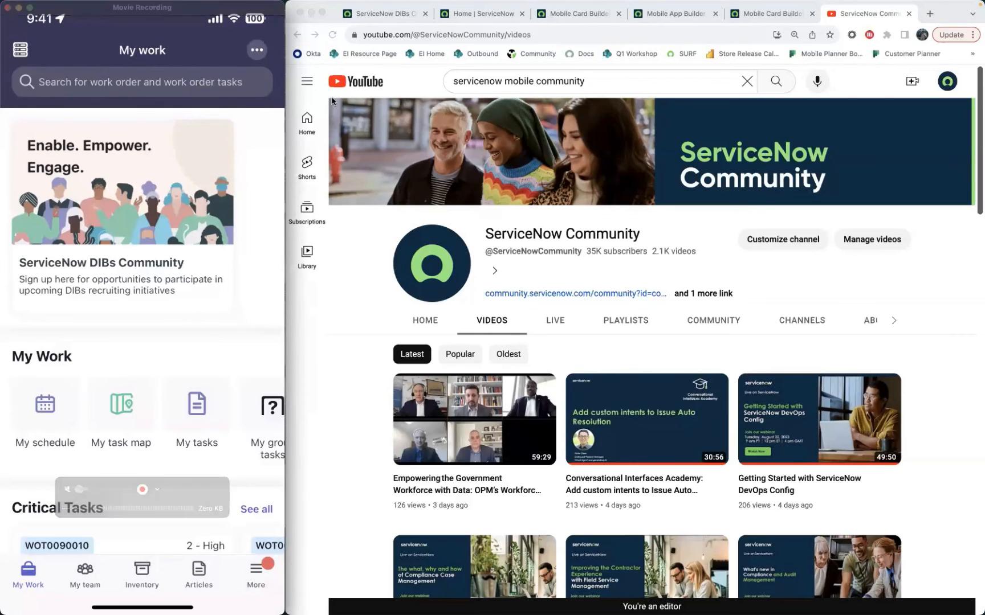
# Mark the ServiceNow DIBs Community (MAA) mobile content record as active and save it without leaving the form.
pyautogui.click(450, 21)
pyautogui.click(394, 16)
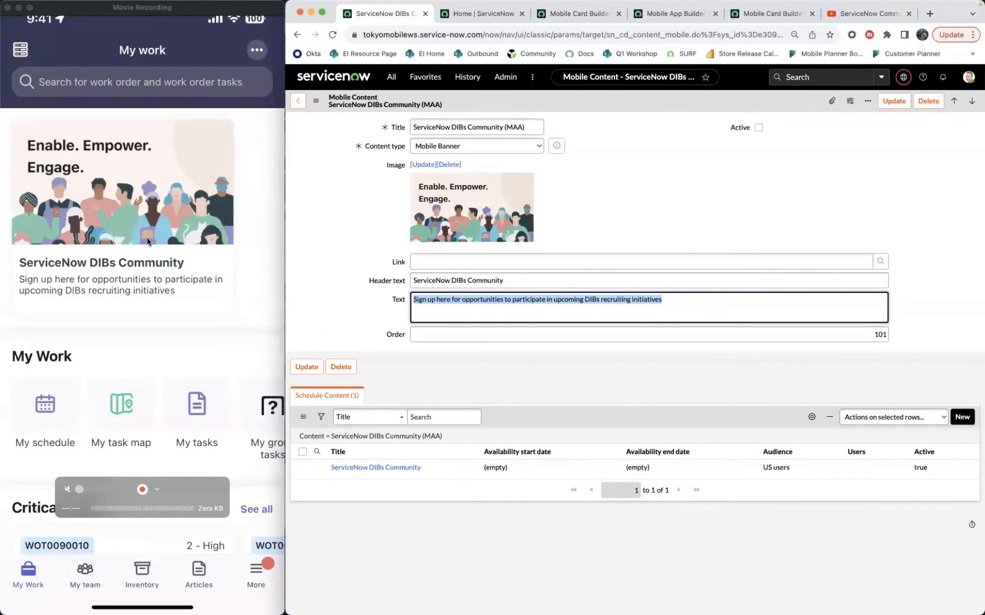
pyautogui.click(337, 210)
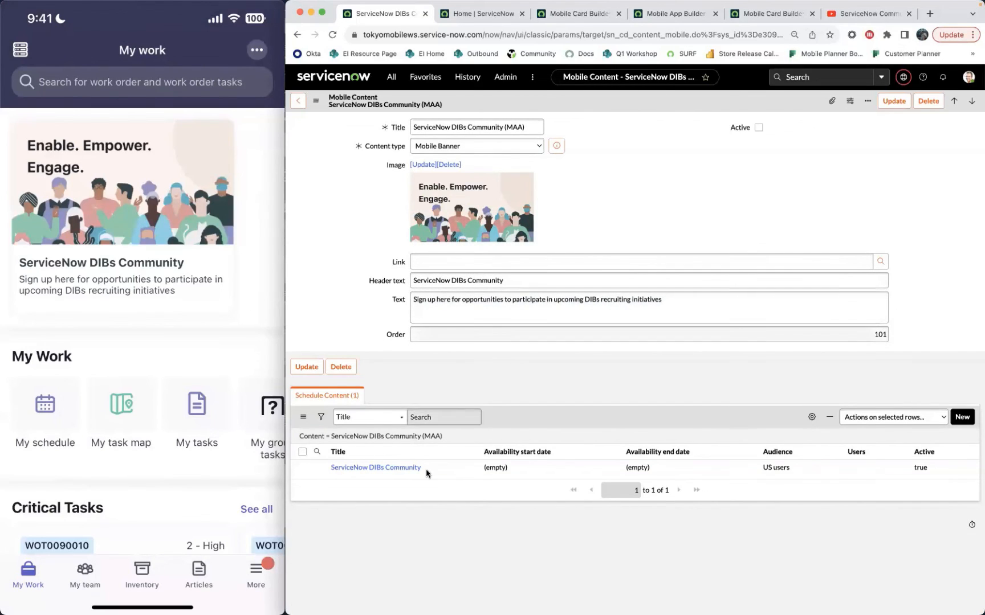
pyautogui.click(631, 469)
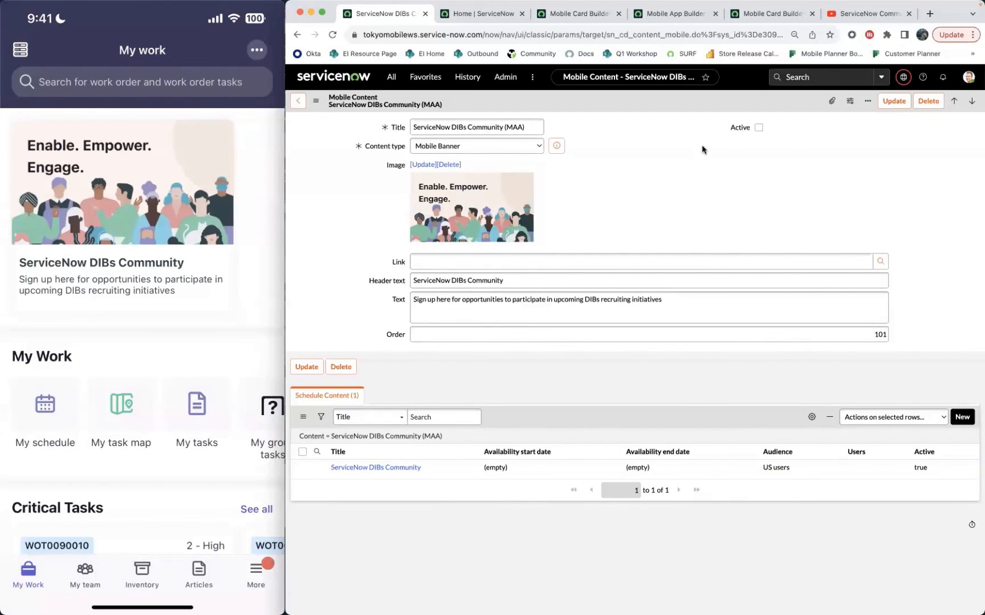
pyautogui.click(758, 127)
pyautogui.click(316, 101)
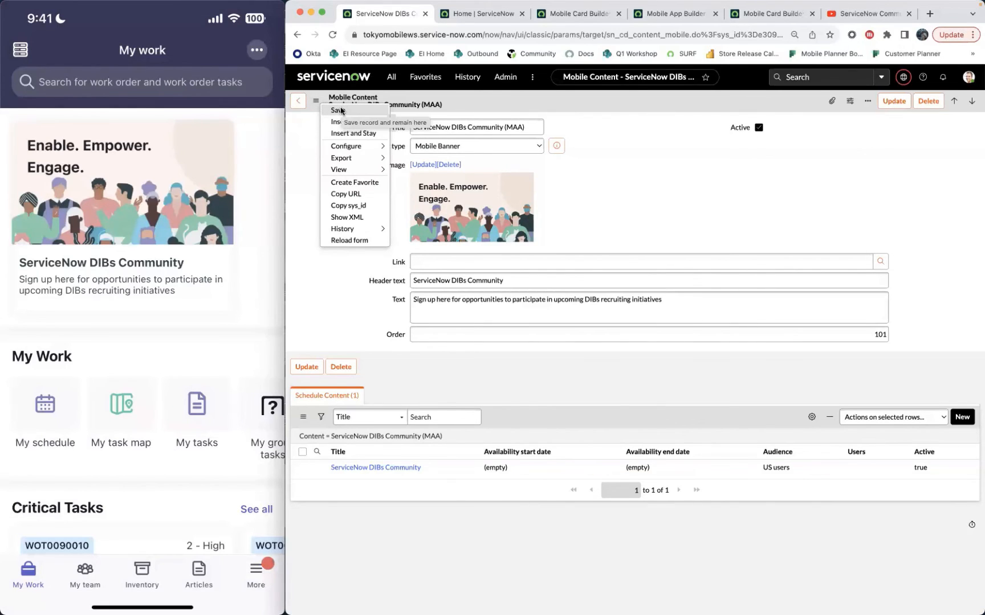
pyautogui.click(340, 109)
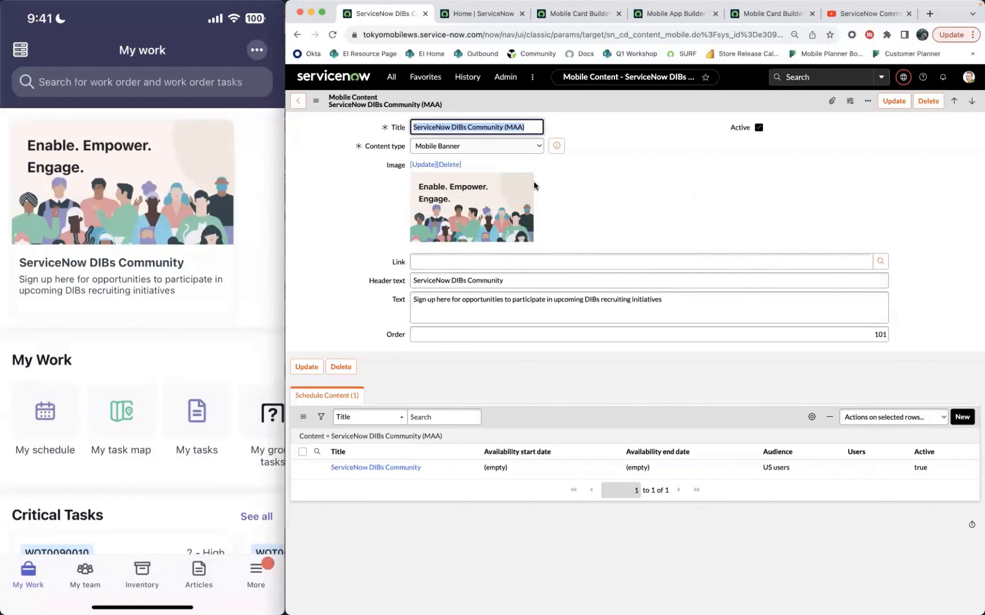
pyautogui.click(796, 139)
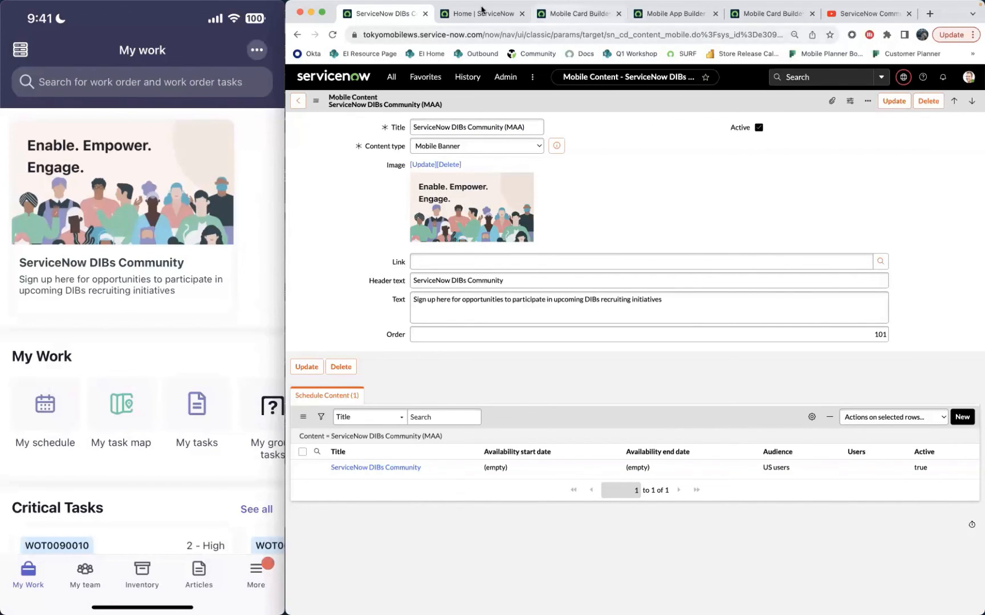
# Review the Banner Announcements card template and the title and content fields of the ServiceNow DIBs Community (MAA) record.
pyautogui.click(555, 14)
pyautogui.click(477, 15)
pyautogui.click(575, 14)
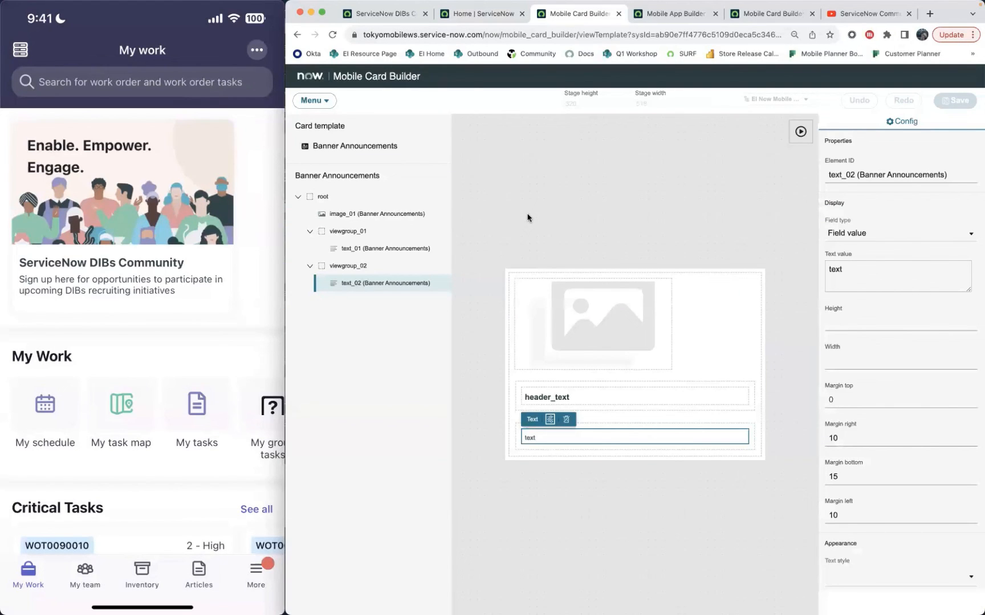
pyautogui.click(405, 16)
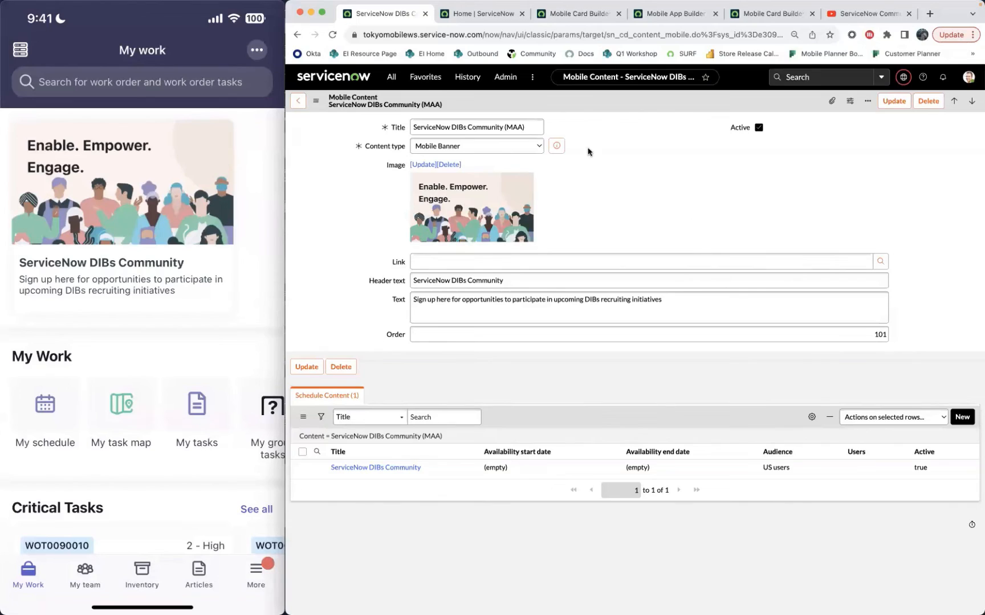
pyautogui.moveTo(447, 262); pyautogui.dragTo(541, 235)
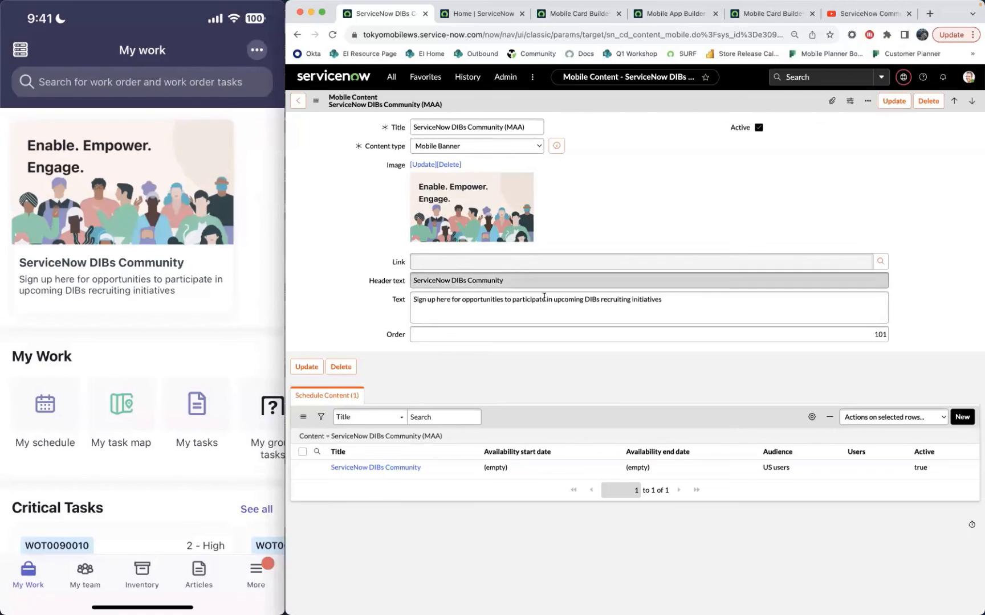
pyautogui.moveTo(525, 127); pyautogui.dragTo(502, 126)
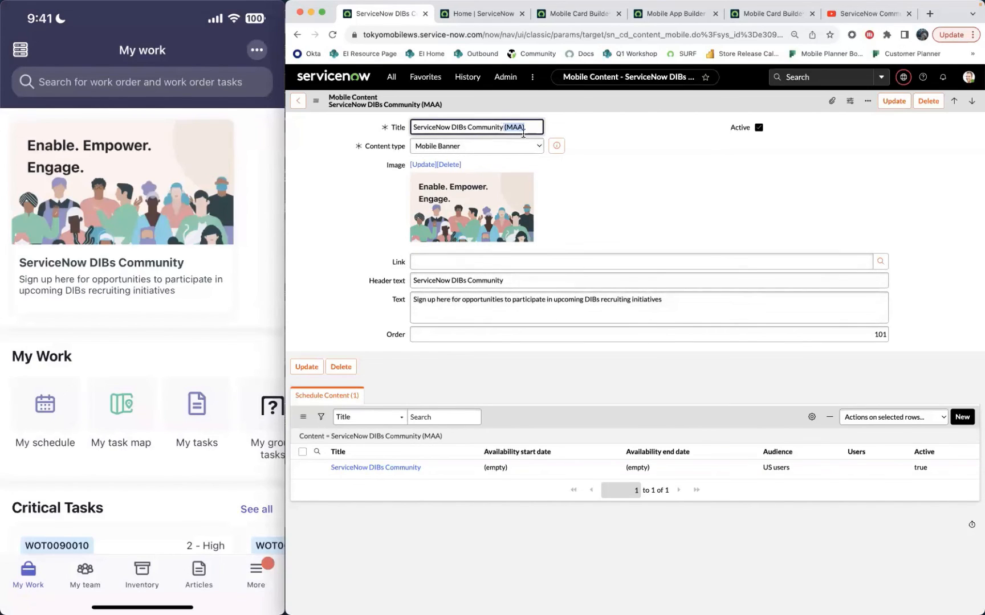
pyautogui.click(91, 199)
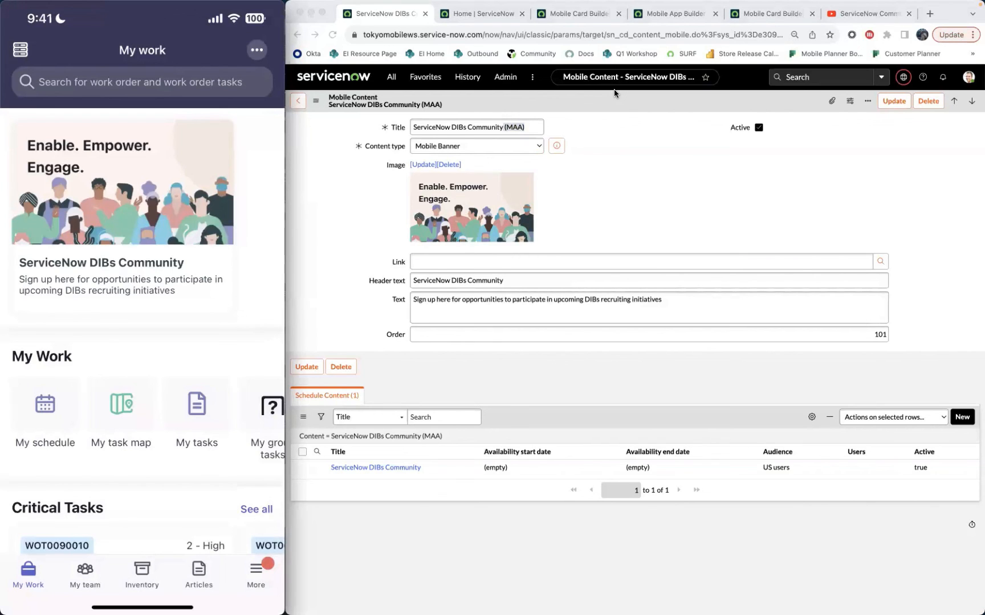
# Search Google for "servicenow now mobile" in the YouTube tab and look through the results.
pyautogui.click(875, 16)
pyautogui.click(681, 34)
pyautogui.write('servicenow now mobil')
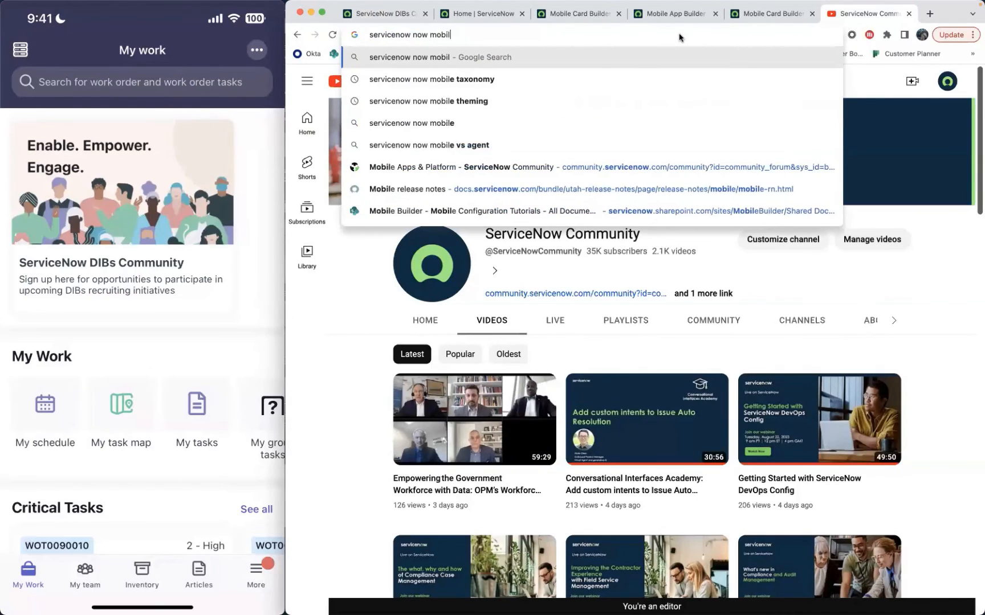
pyautogui.write('e')
pyautogui.press('Return')
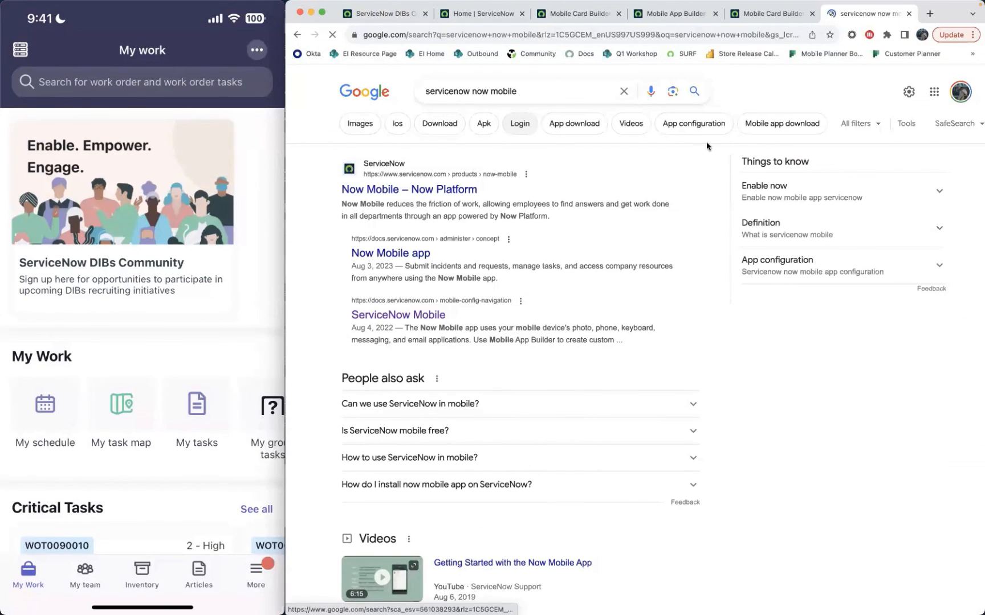
pyautogui.scroll(-10, 576, 274)
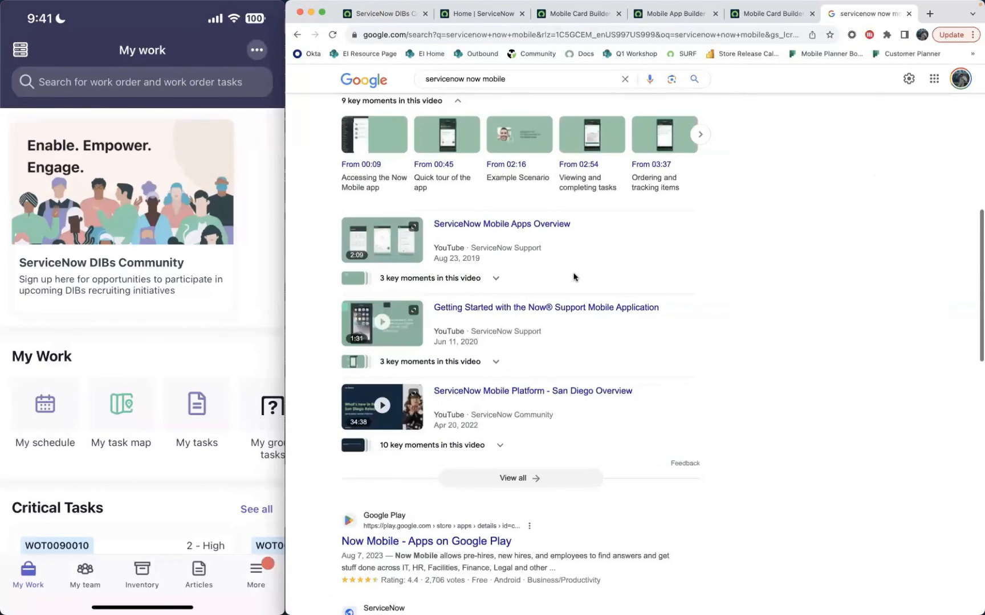
pyautogui.scroll(-2, 575, 277)
pyautogui.scroll(15, 564, 228)
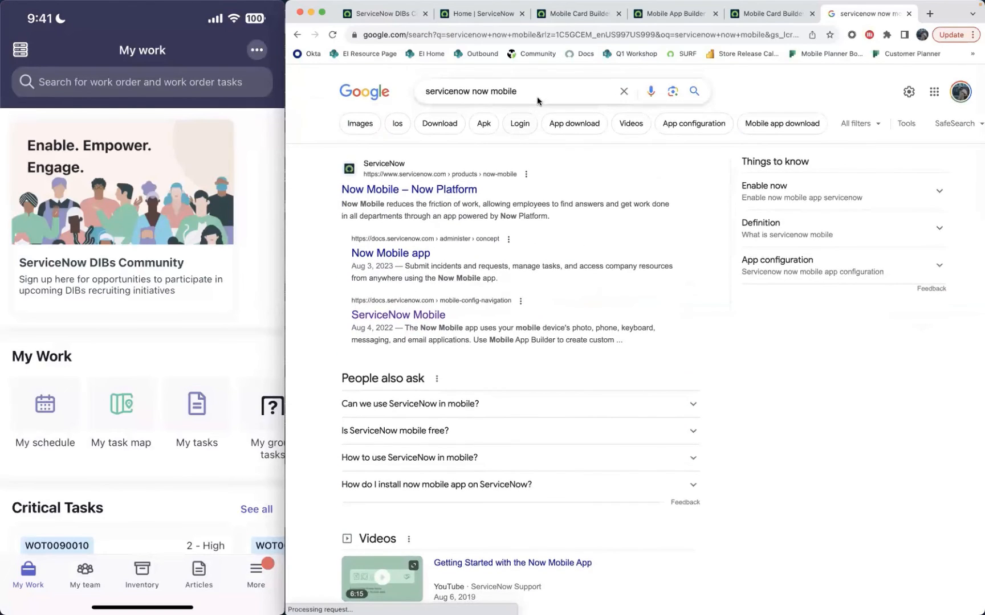
# Refine the Google search with "prod docs", open the Now Mobile app documentation page and read its overview.
pyautogui.click(540, 96)
pyautogui.write('prod docs')
pyautogui.press('Return')
pyautogui.click(408, 189)
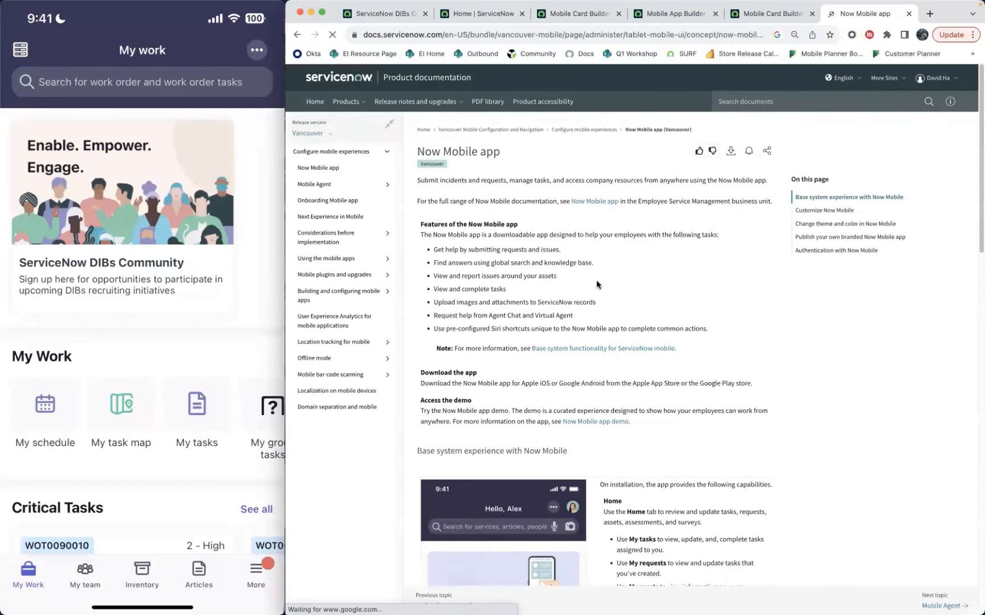
pyautogui.scroll(-3, 547, 280)
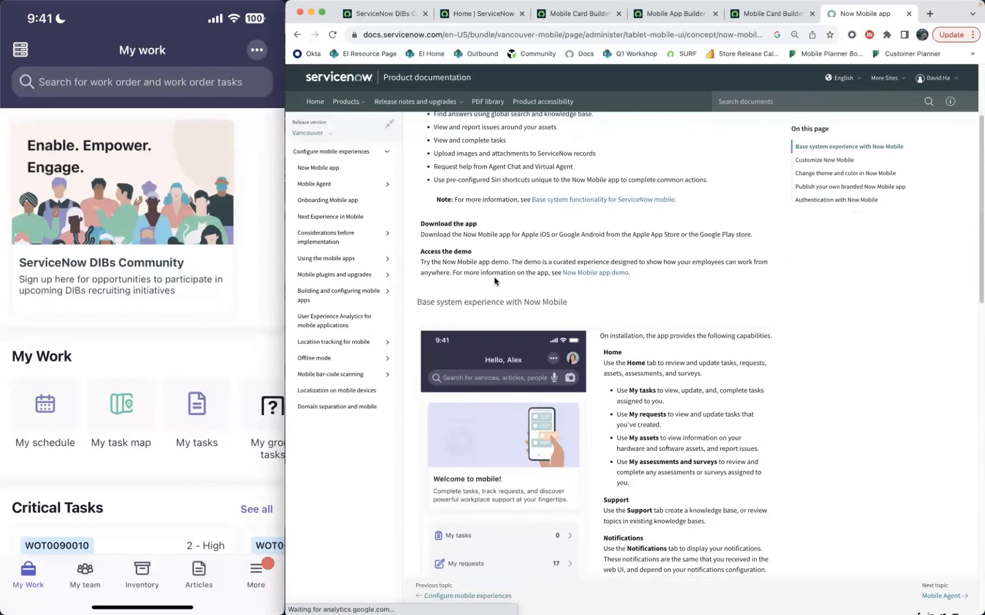
pyautogui.scroll(3, 494, 279)
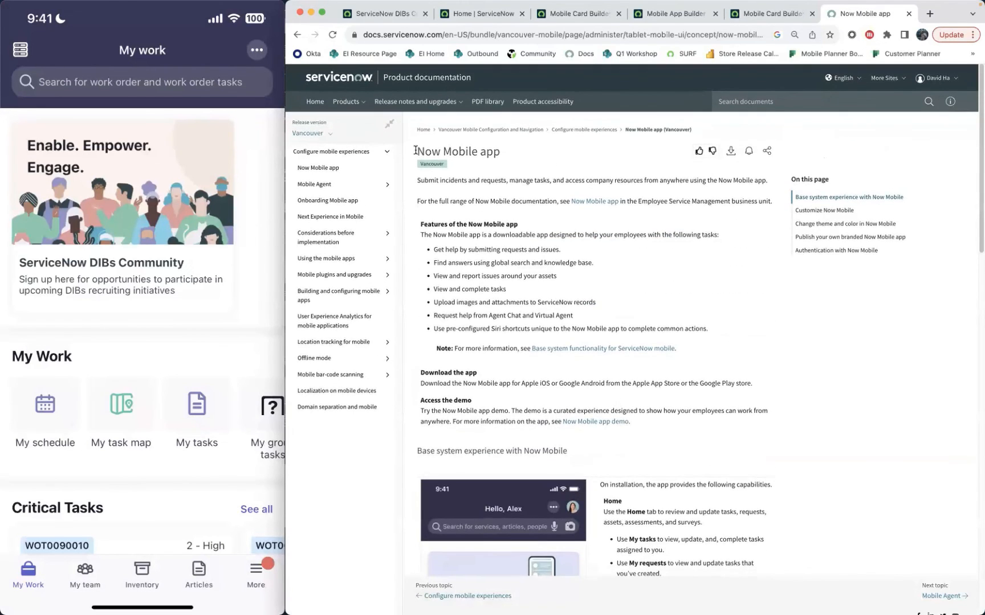
pyautogui.moveTo(415, 148); pyautogui.dragTo(501, 151)
pyautogui.scroll(-3, 610, 293)
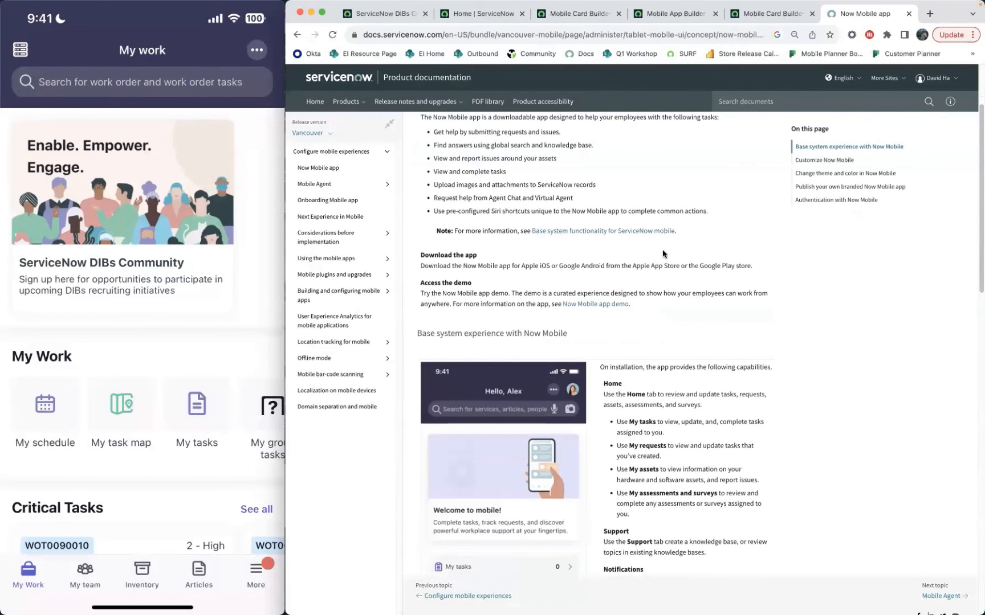
# Read the Base system functionality for ServiceNow mobile page and follow its link to the Mobile plugins reference.
pyautogui.click(624, 233)
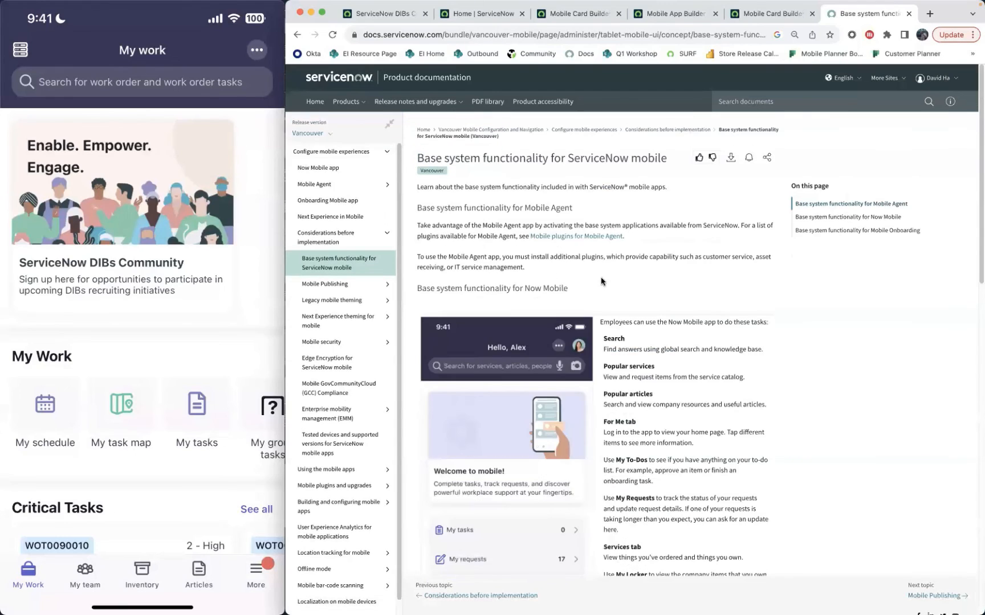
pyautogui.scroll(-5, 602, 281)
pyautogui.scroll(-10, 603, 281)
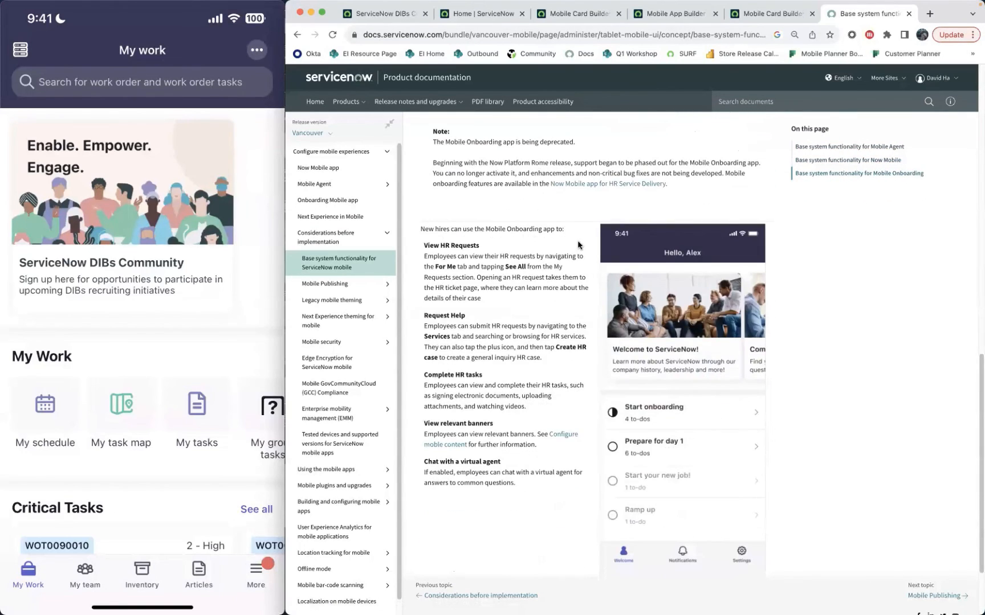
pyautogui.scroll(-3, 587, 251)
pyautogui.scroll(20, 578, 244)
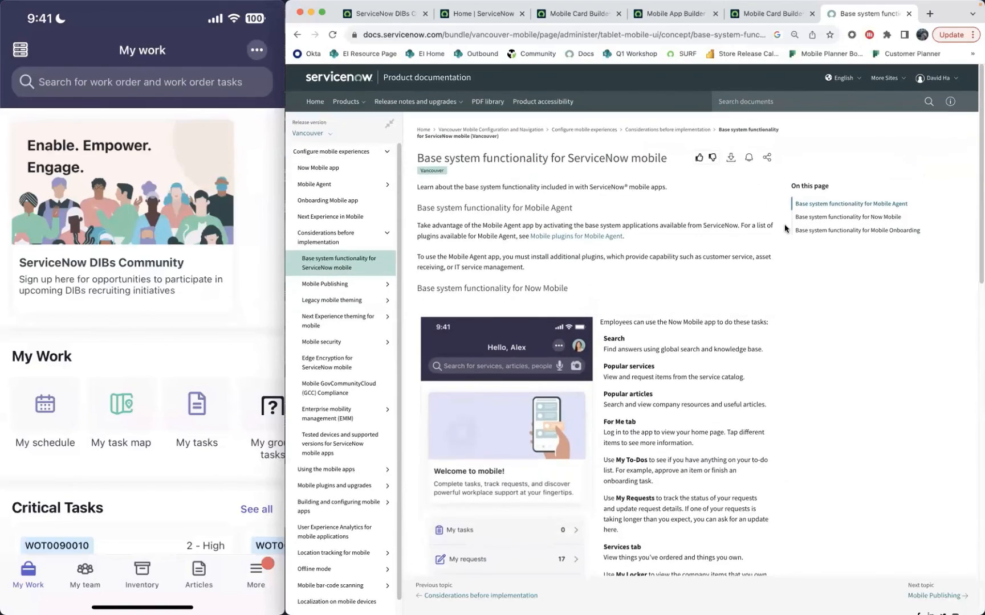
pyautogui.click(612, 238)
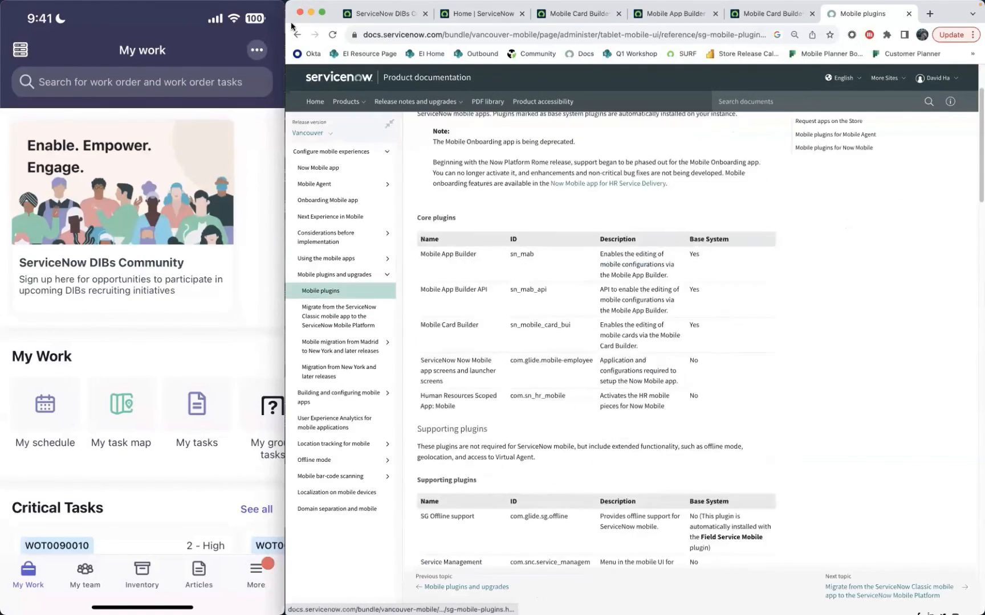
# Find "now mobile" on the Mobile plugins page and highlight the plugin ID com.glide.mobile-employee in the Core plugins table.
pyautogui.scroll(5, 411, 197)
pyautogui.scroll(5, 411, 197)
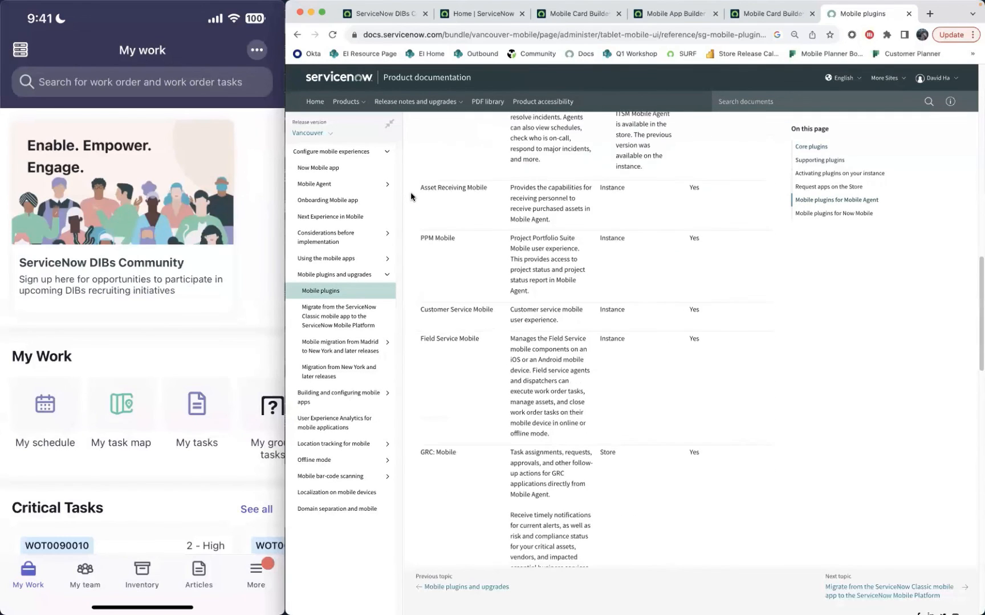
pyautogui.press('super+f')
pyautogui.write('now mobile')
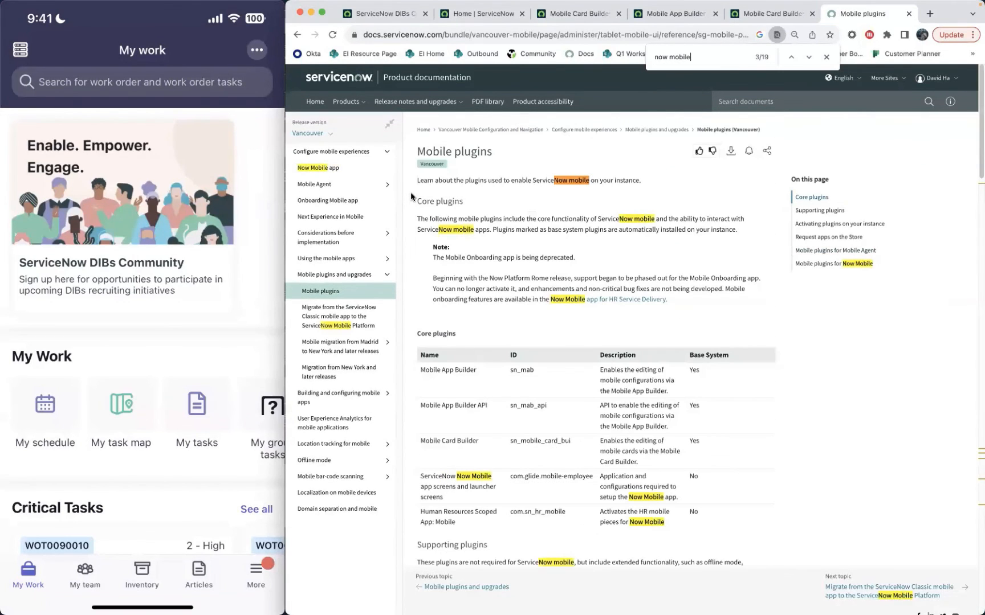
pyautogui.press('Return')
pyautogui.press('Return')
pyautogui.press('Return')
pyautogui.press('Return')
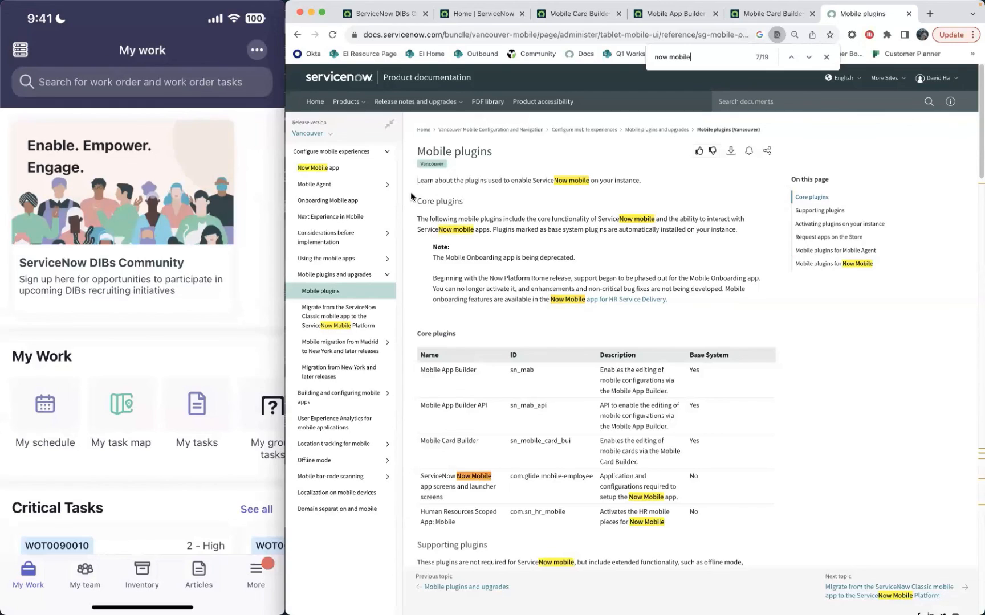
pyautogui.scroll(-2, 487, 264)
pyautogui.scroll(-4, 488, 265)
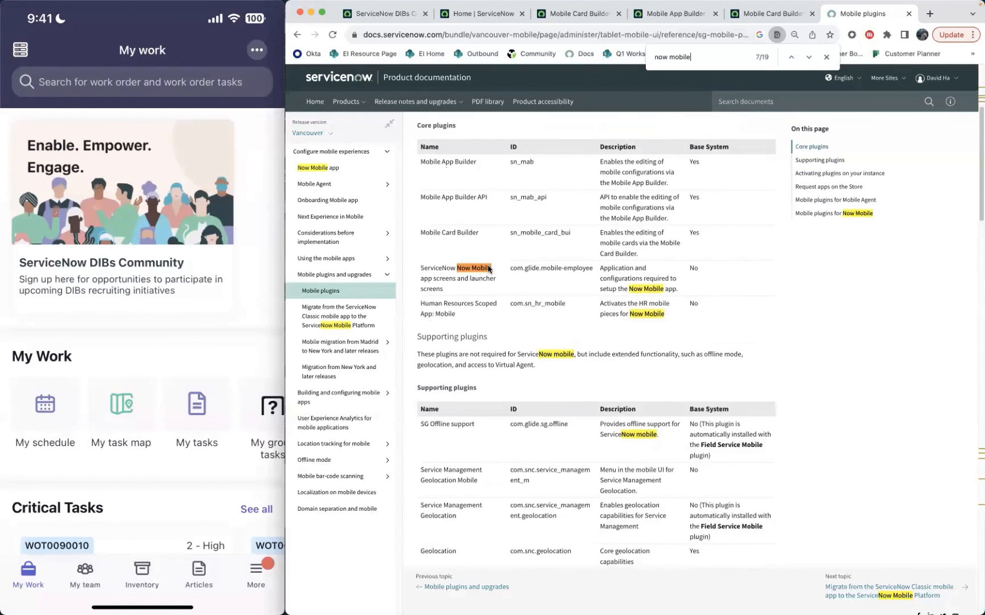
pyautogui.scroll(-1, 487, 267)
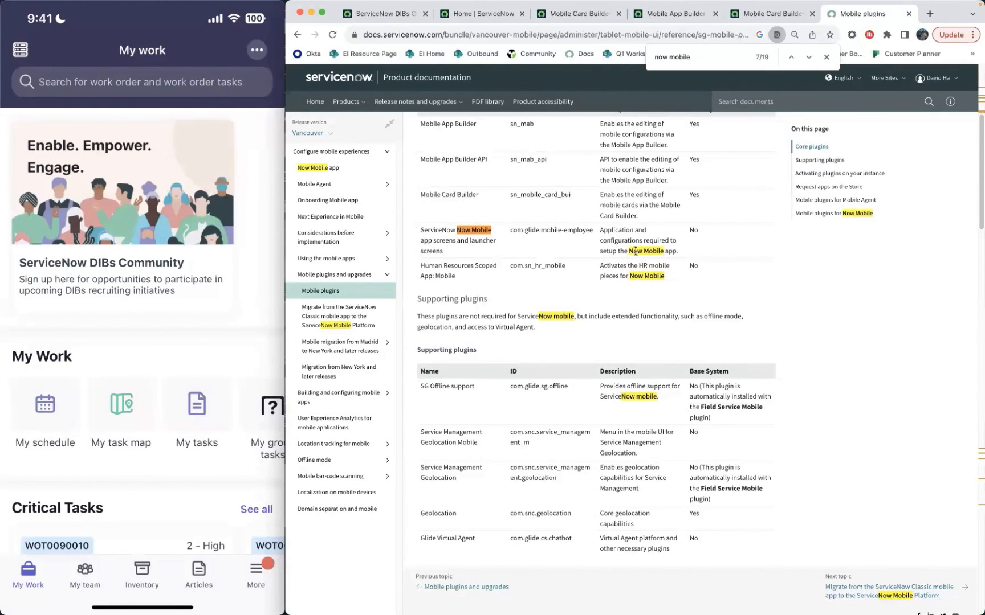
pyautogui.moveTo(695, 234); pyautogui.dragTo(419, 236)
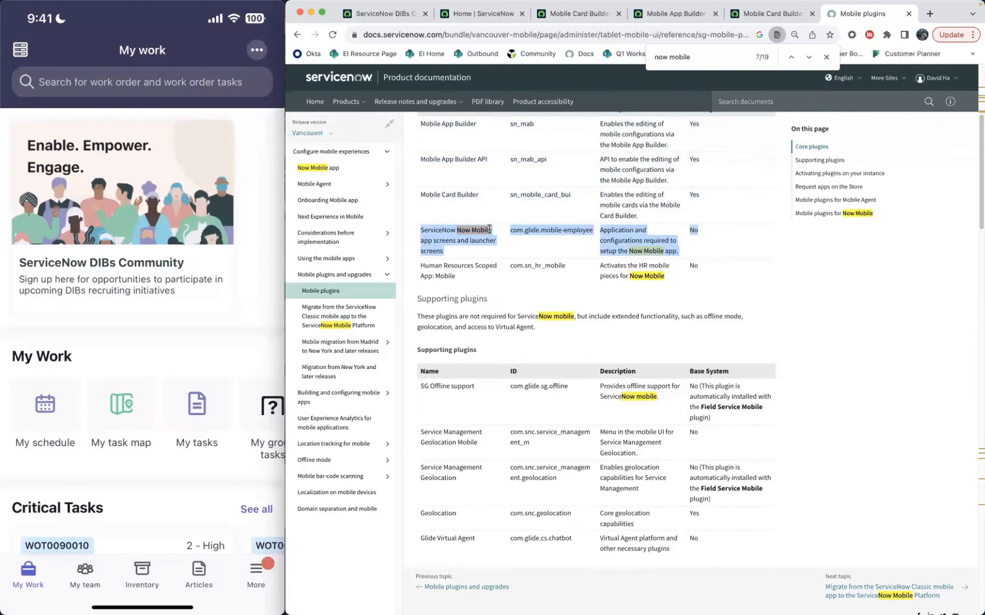
pyautogui.moveTo(509, 229); pyautogui.dragTo(592, 234)
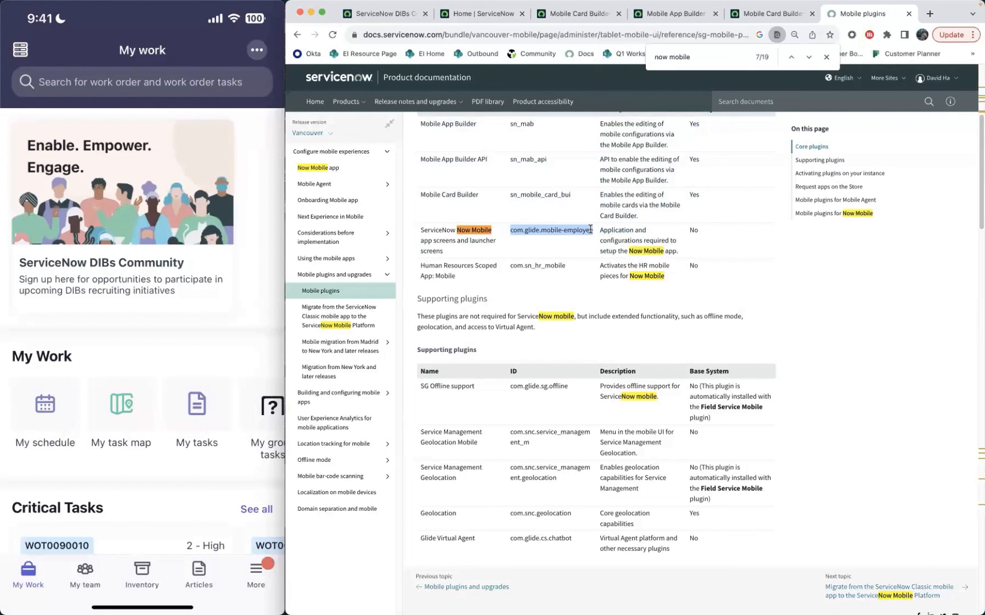
# Find "hr mobile" on the Mobile plugins page and highlight the com.sn_hr_mobile plugin's ID and description.
pyautogui.scroll(-5, 591, 230)
pyautogui.scroll(8, 590, 229)
pyautogui.scroll(-12, 590, 231)
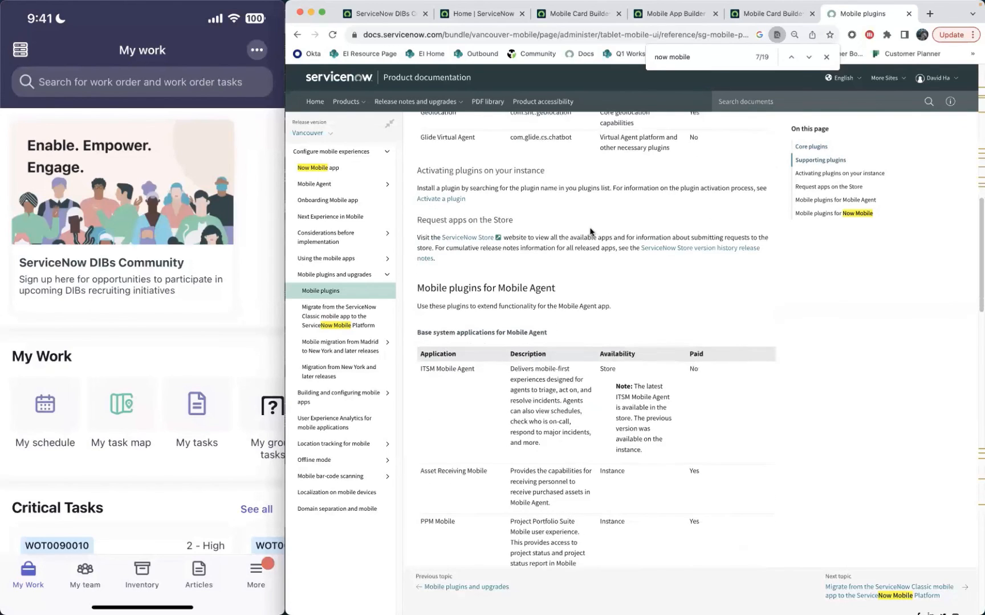
pyautogui.press('super+f')
pyautogui.write('hr mobile')
pyautogui.moveTo(676, 358); pyautogui.dragTo(507, 342)
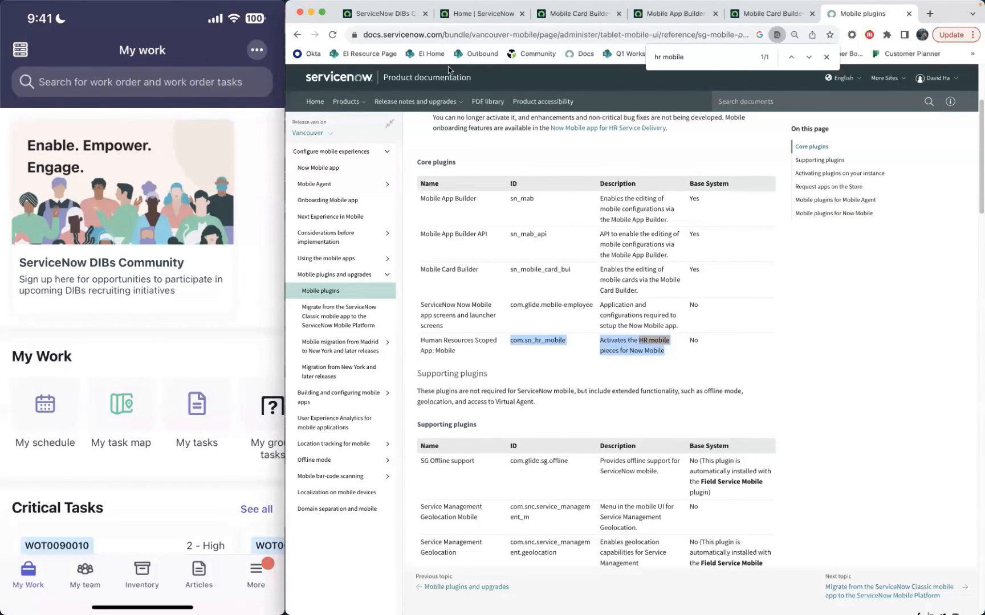
pyautogui.click(644, 353)
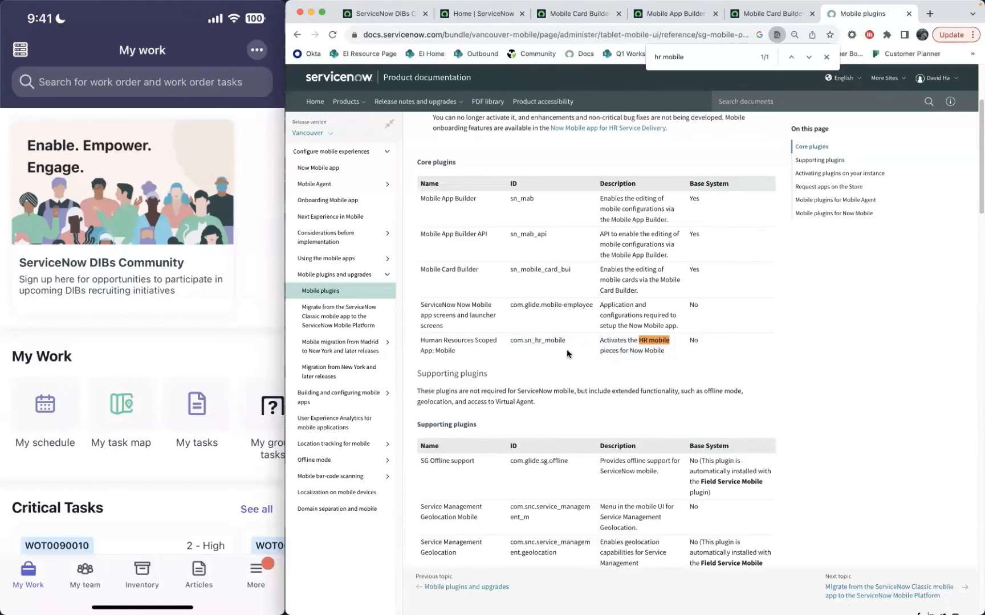
# Return to the ServiceNow DIBs Community (MAA) record, switch to the slide show and advance to the Mobile Research Panel Sign-up slide.
pyautogui.click(401, 19)
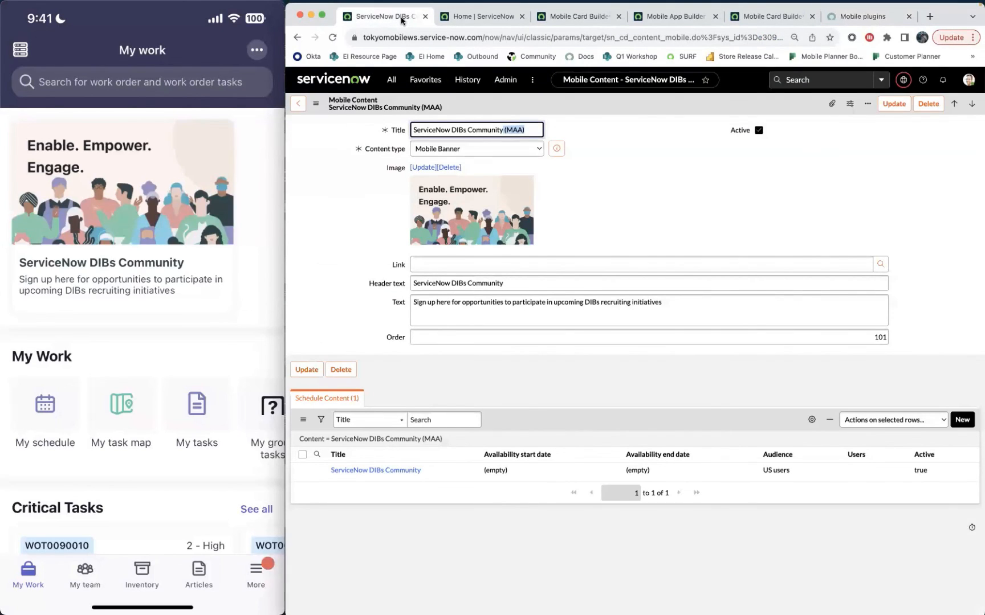
pyautogui.click(525, 159)
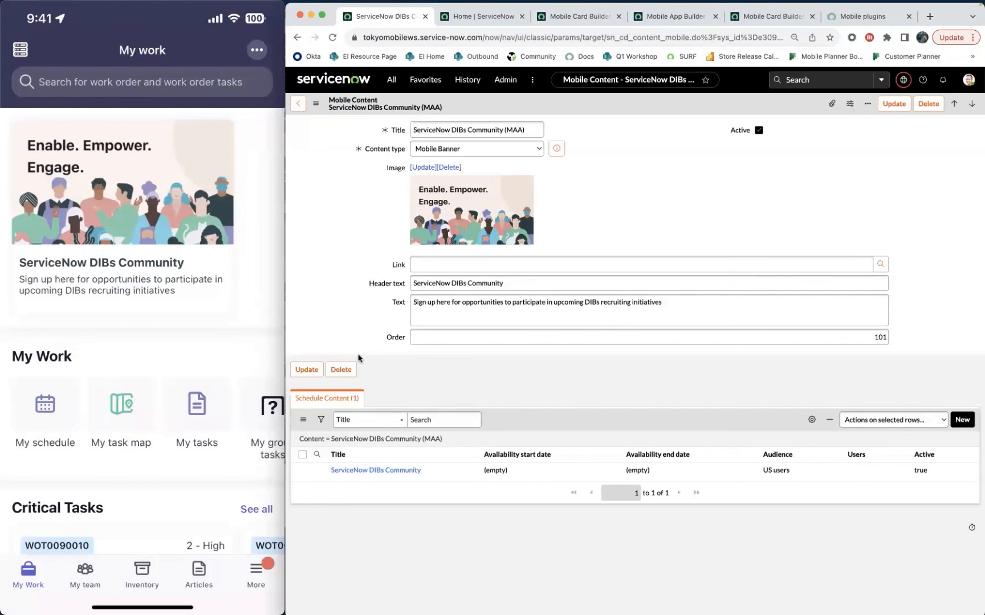
pyautogui.hotkey('ctrl', 'Up')
pyautogui.click(350, 465)
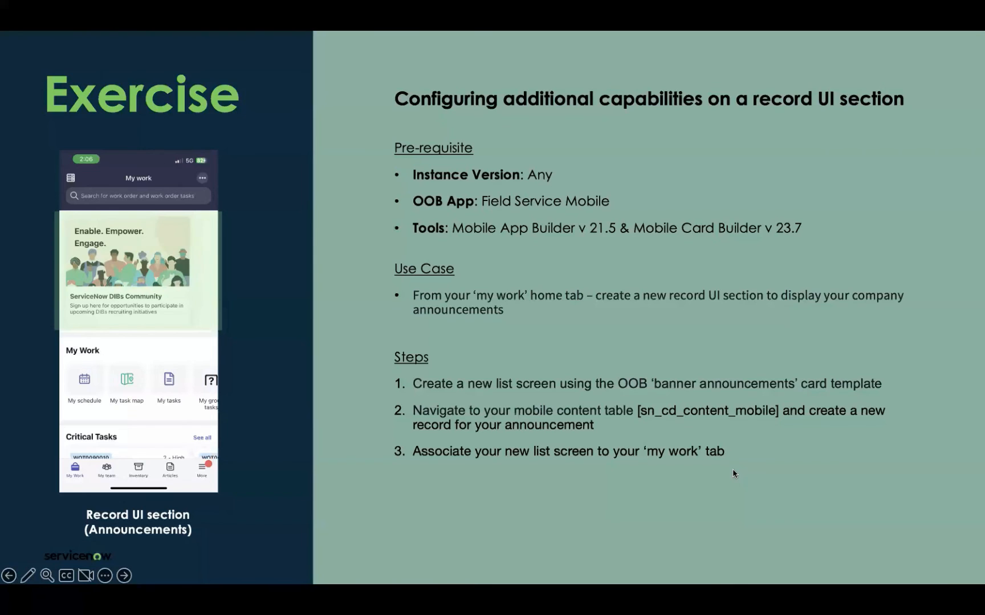
pyautogui.press('Right')
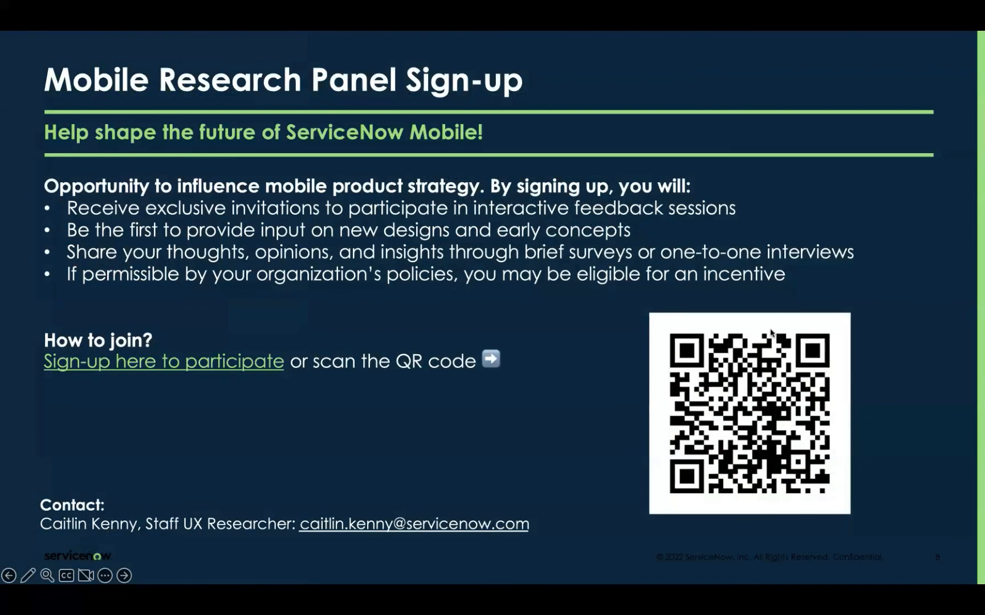